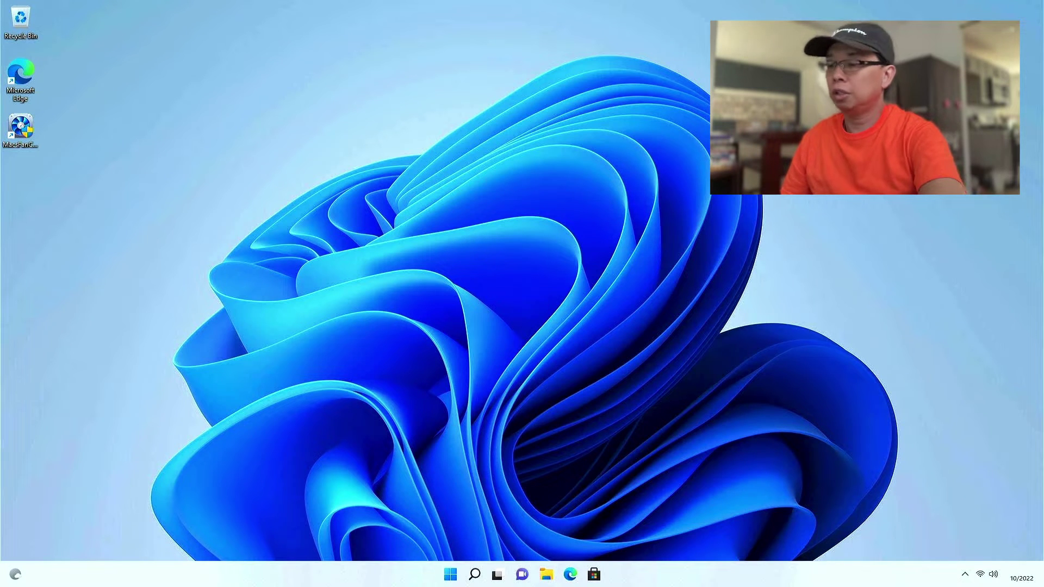
- Search 'about' to open About your PC and highlight OS build 22000.1098
left_click(481, 575)
type("about")
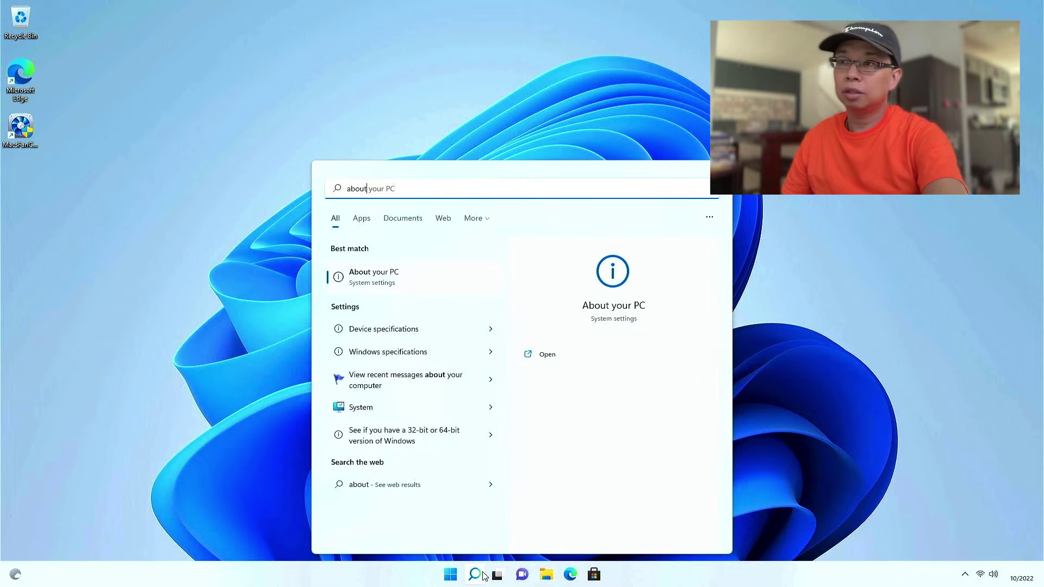
key("Return")
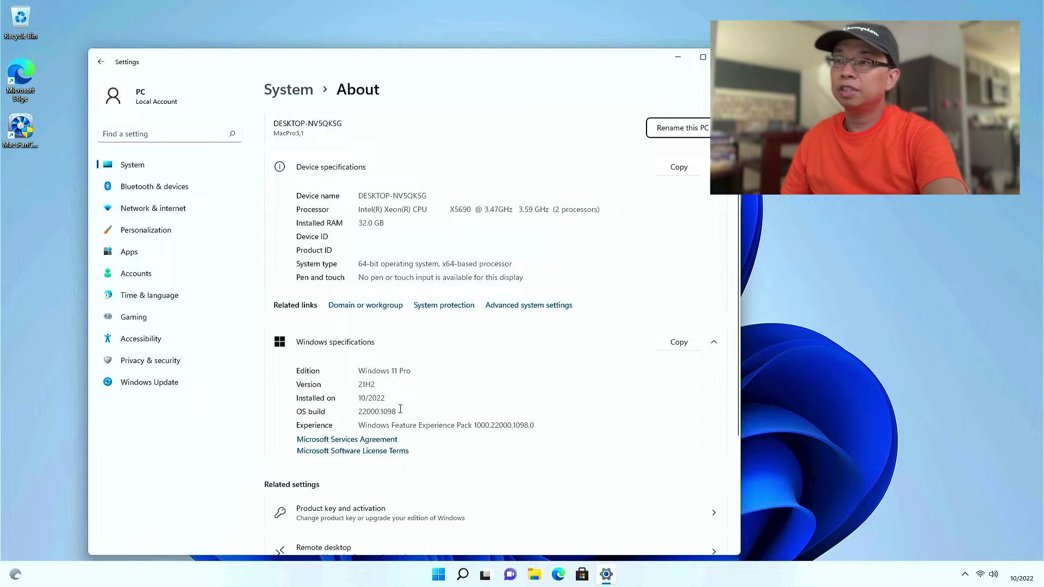
left_click_drag(399, 412, 354, 411)
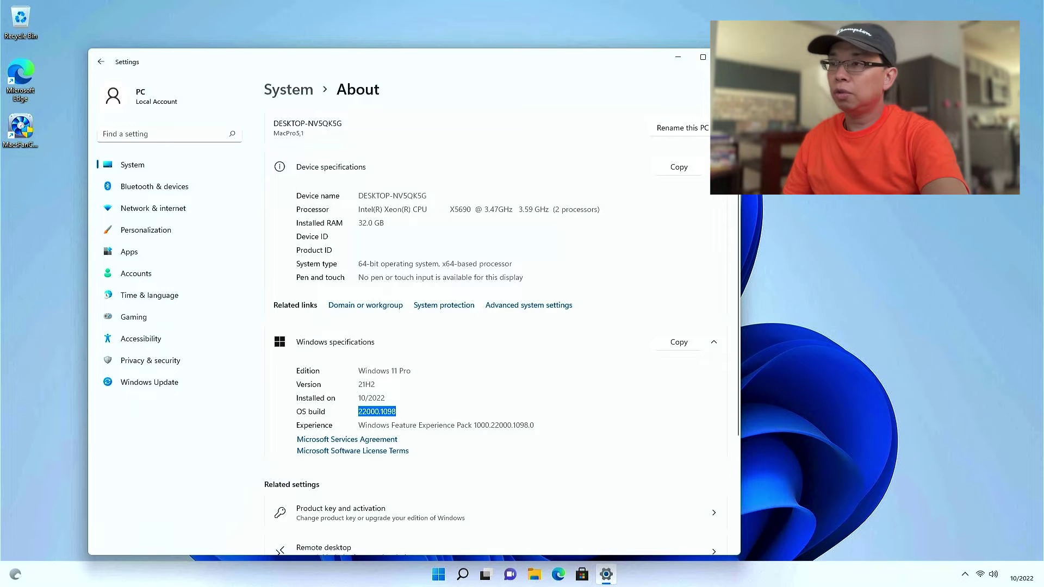
- Enable Virtual Machine Platform in Turn Windows features on or off and restart the PC
key("alt+F4")
left_click(475, 569)
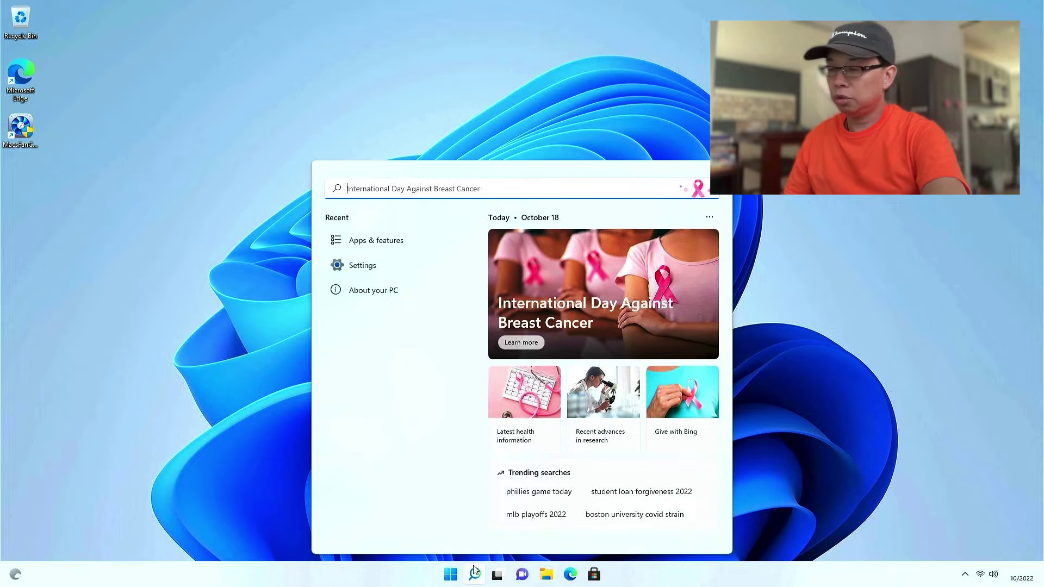
type("windows")
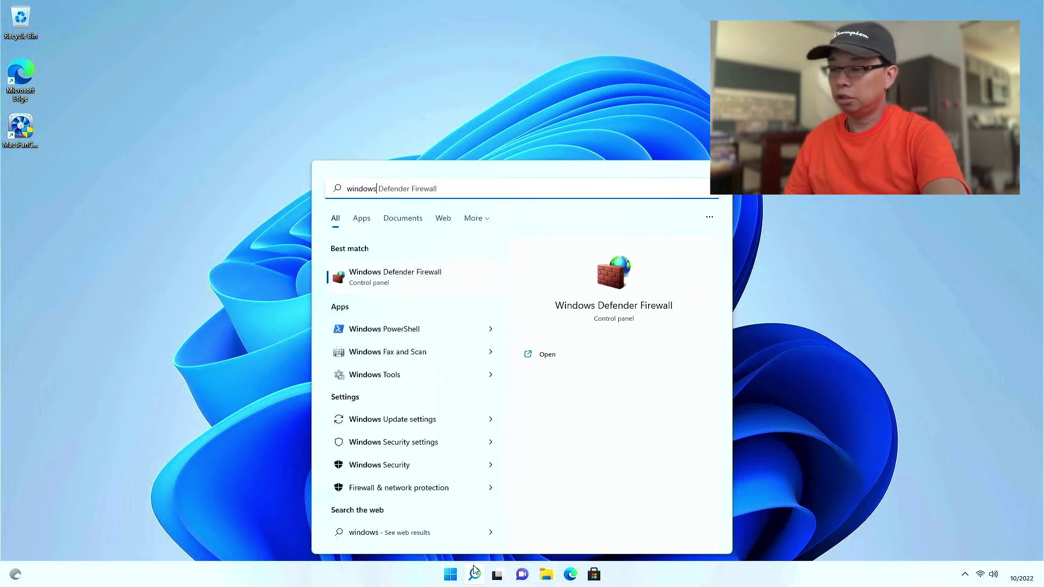
type(" feature")
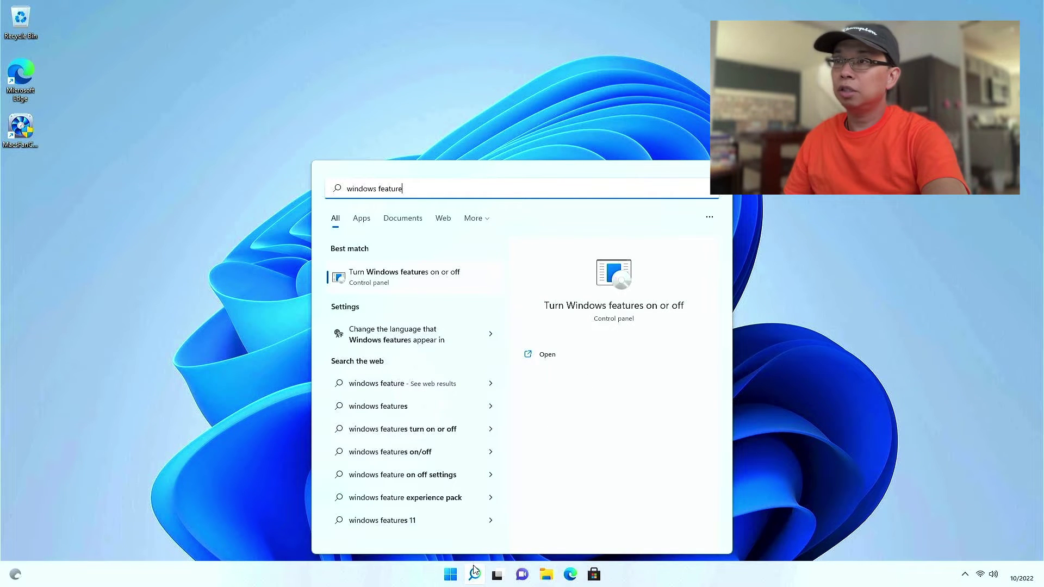
key("Return")
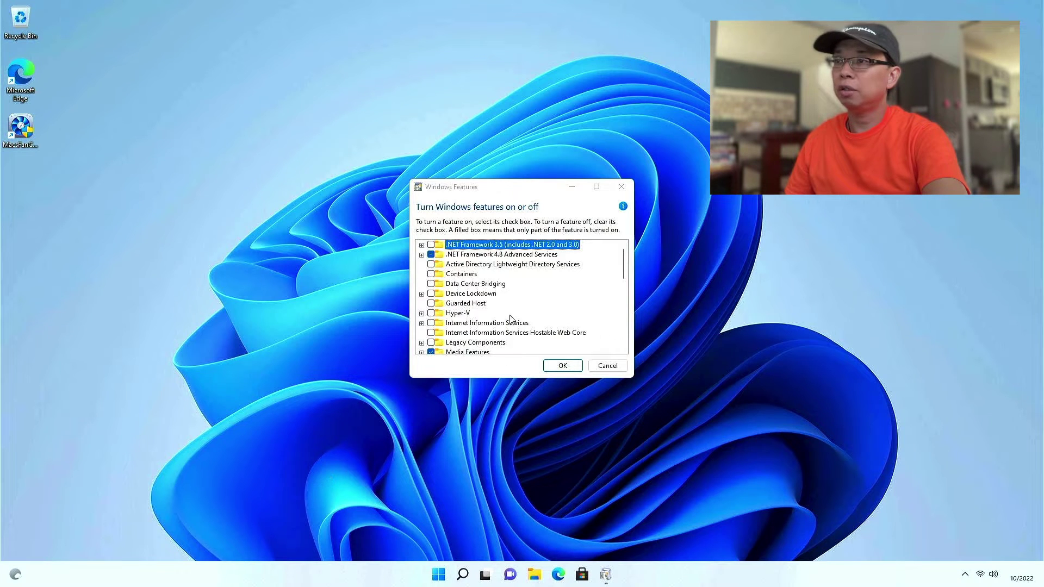
scroll(511, 315, "down", 10)
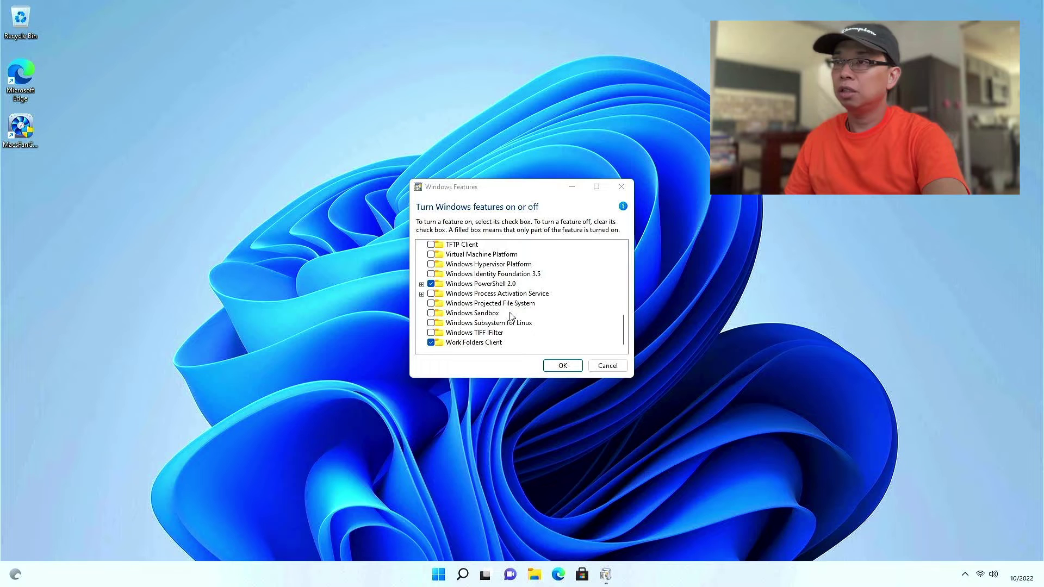
left_click(431, 255)
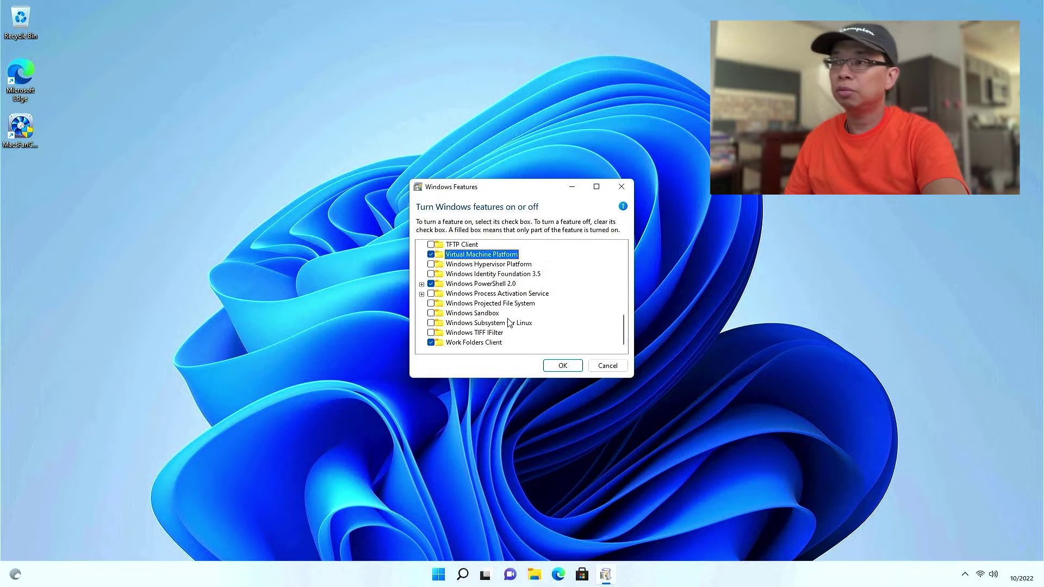
left_click(560, 366)
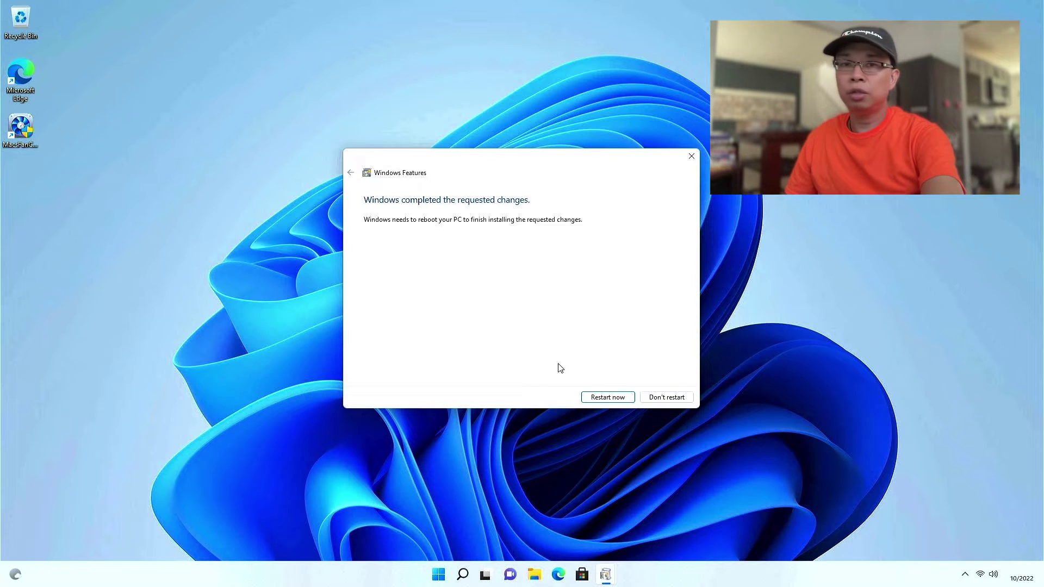
left_click(608, 399)
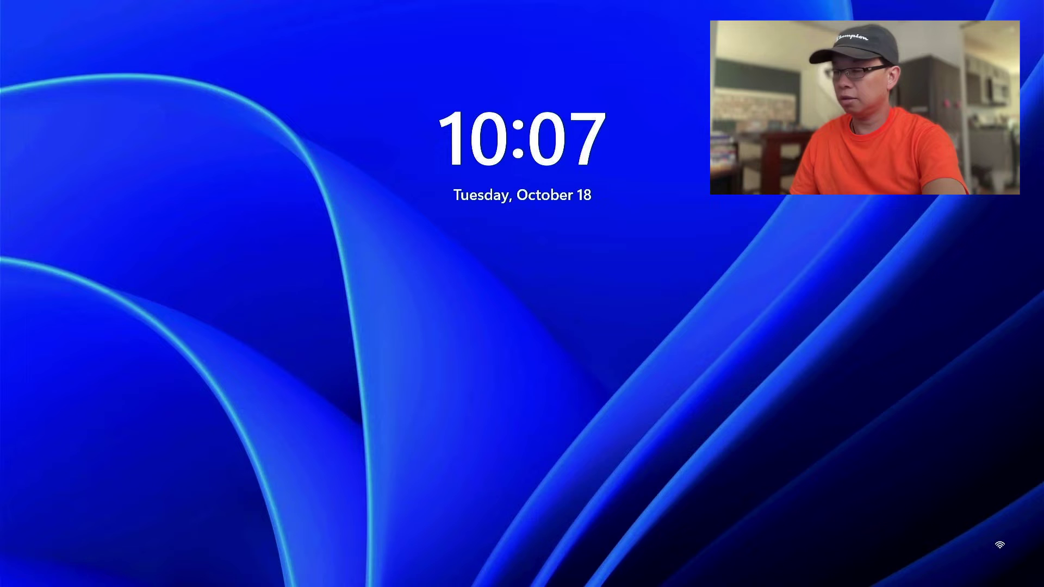
- Dismiss the lock screen and sign in with the account password
key("space")
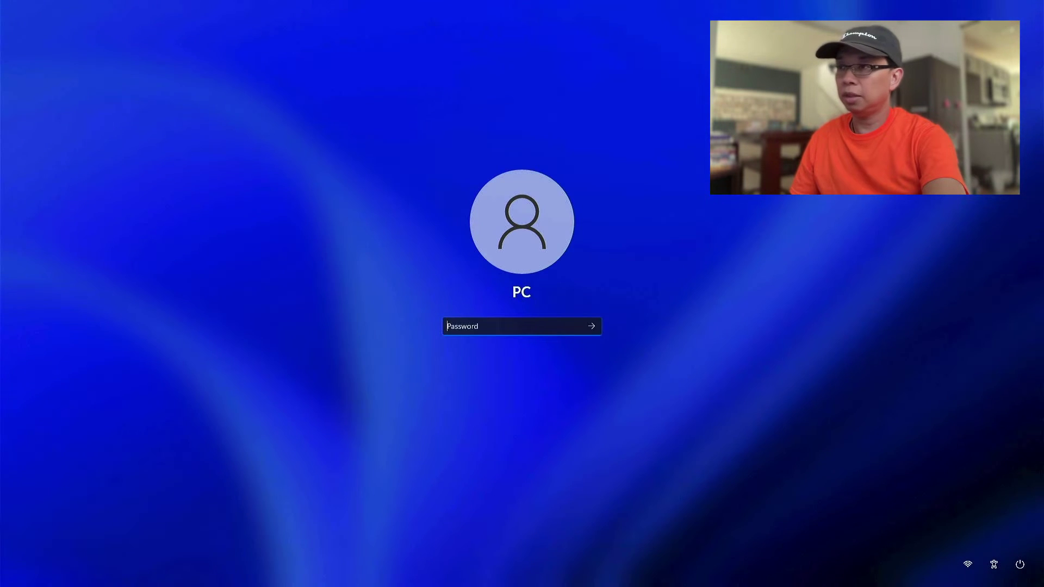
type("•••••••")
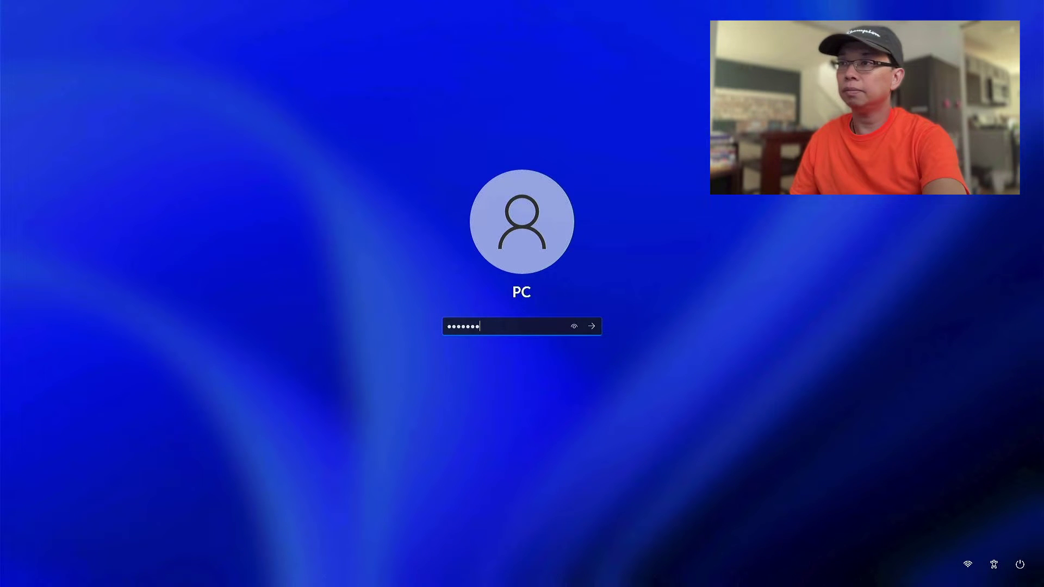
type("•••")
key("Return")
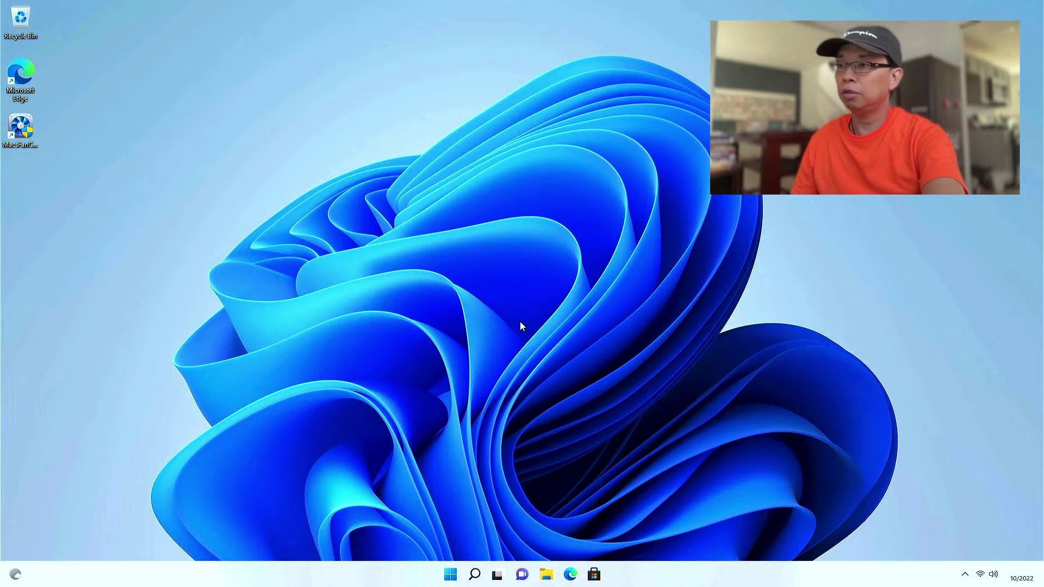
- Install Windows Subsystem for Linux Preview from Microsoft Store, approving the UAC prompt, and launch it
left_click(594, 574)
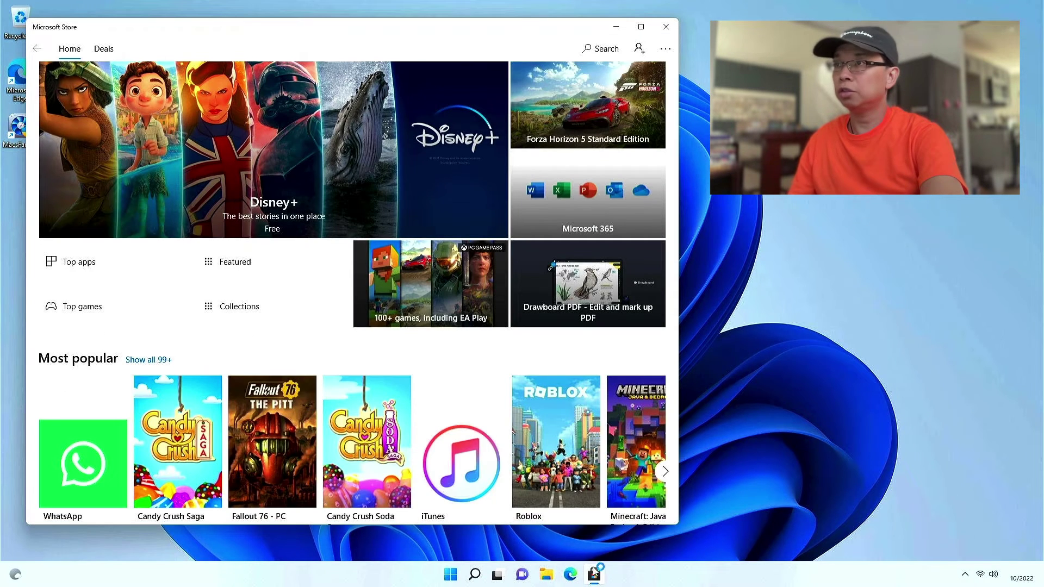
left_click(599, 49)
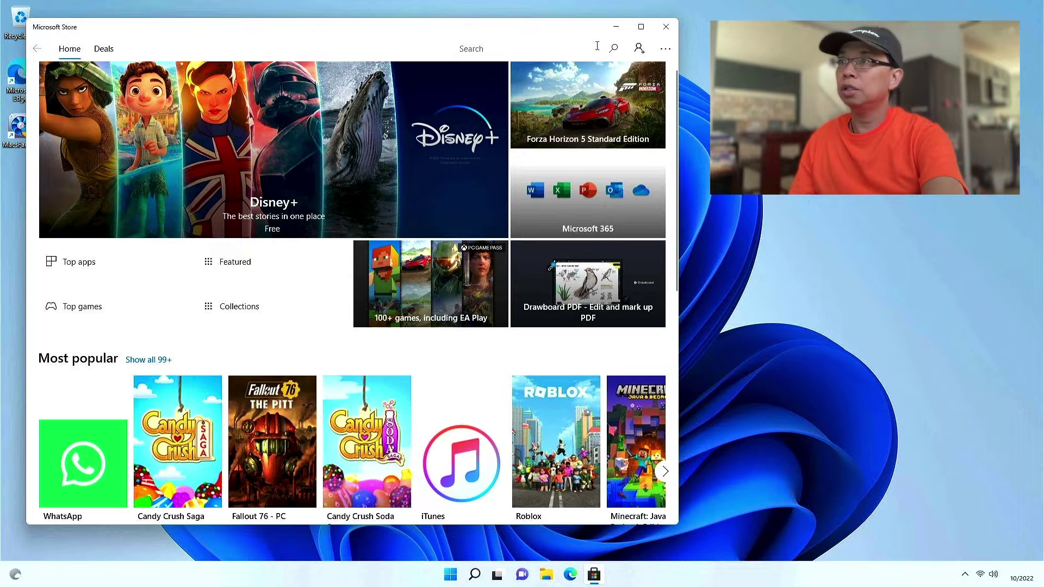
type("windows subsystem")
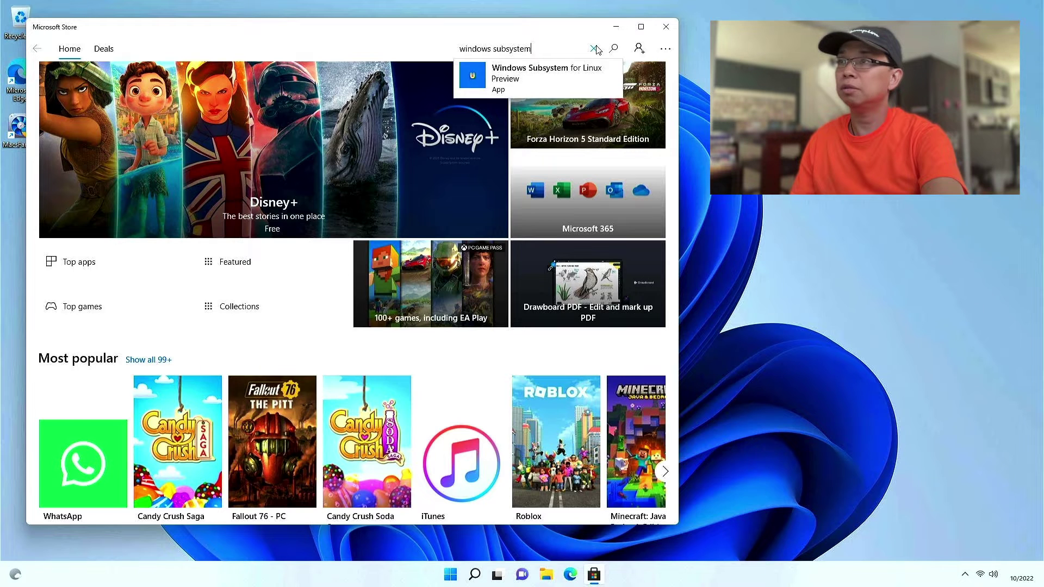
key("Down")
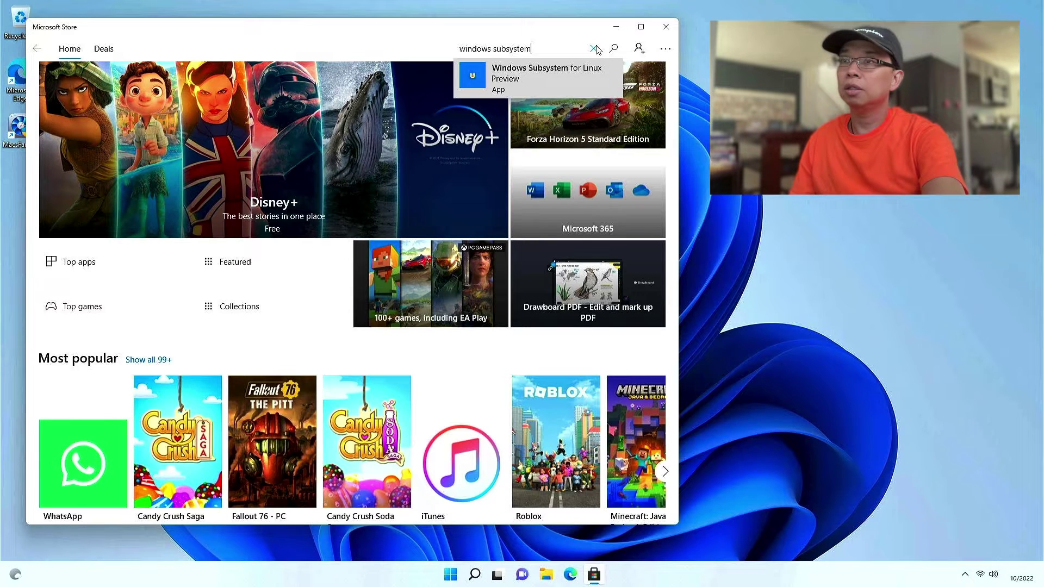
key("Return")
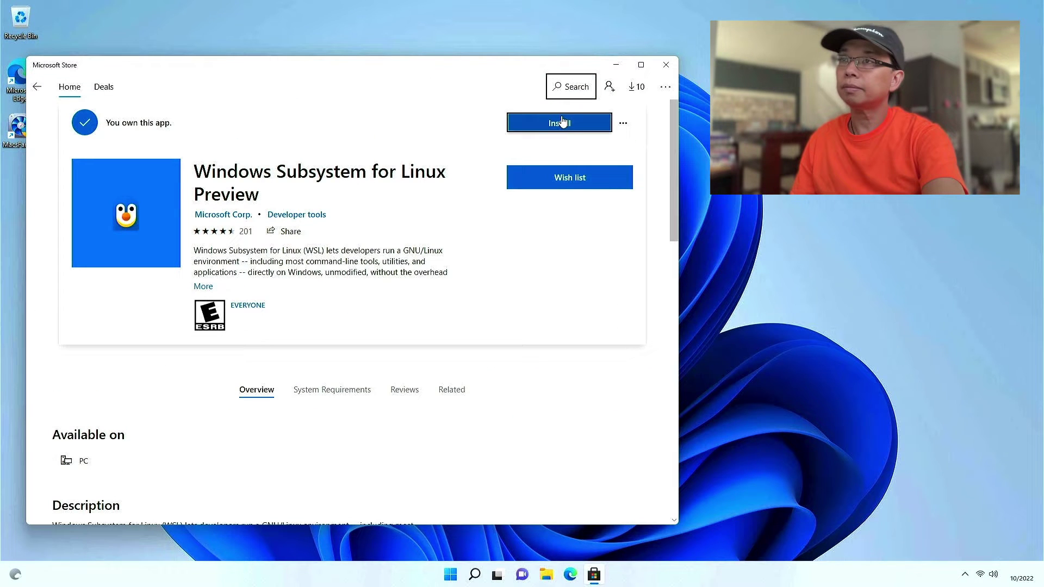
left_click(563, 123)
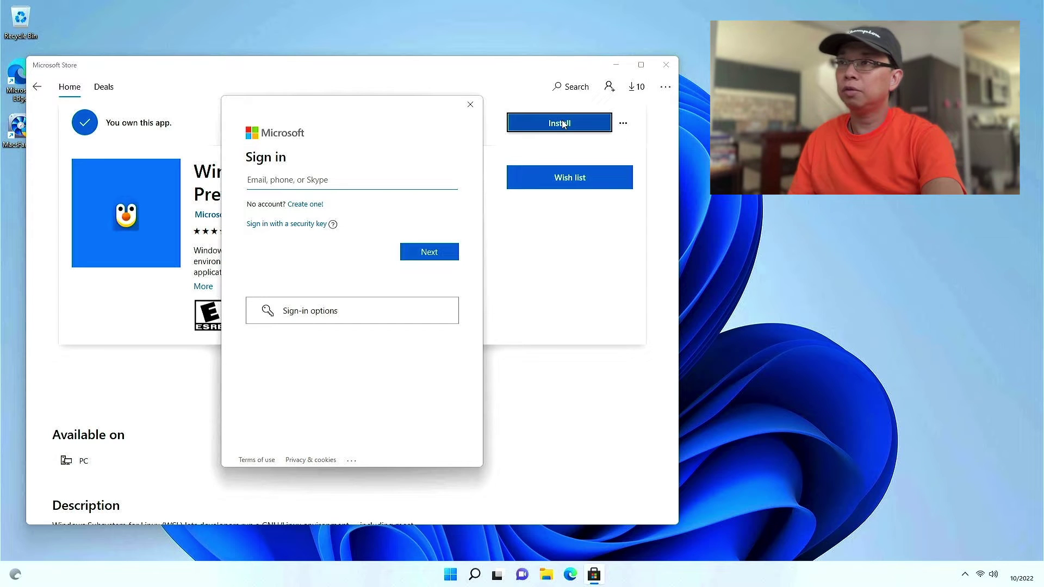
left_click(469, 104)
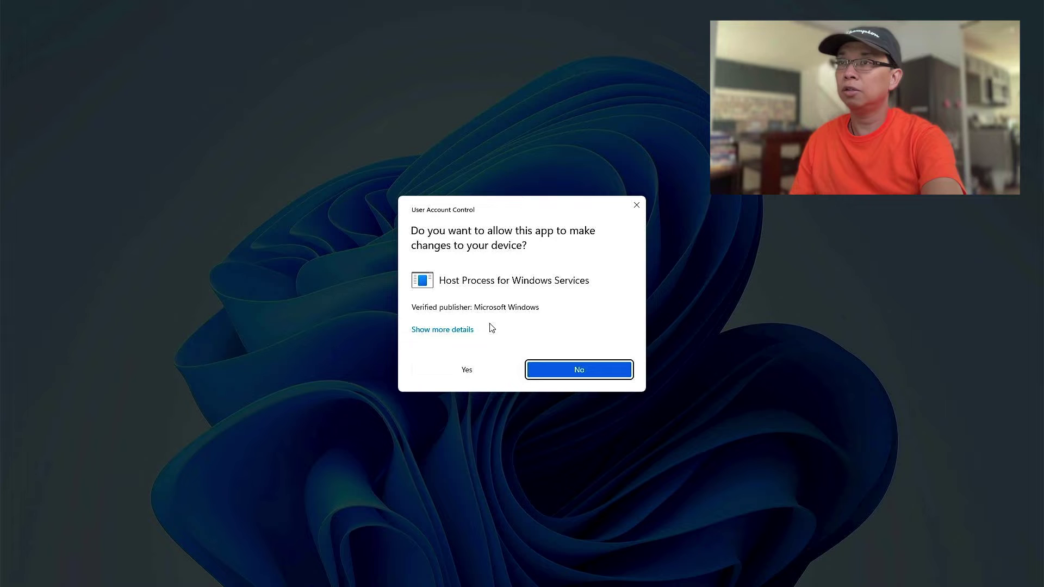
left_click(470, 369)
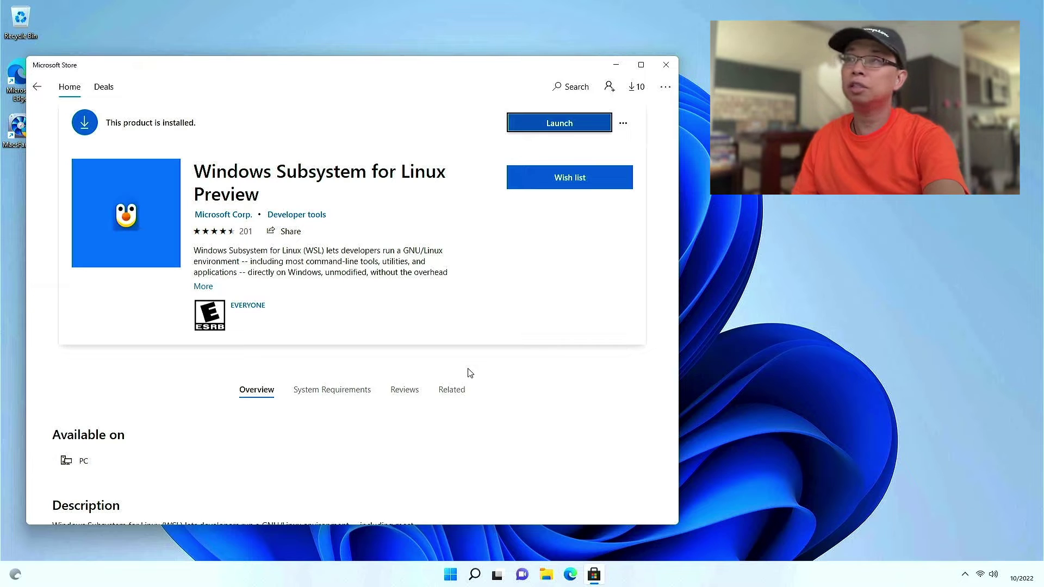
left_click(569, 127)
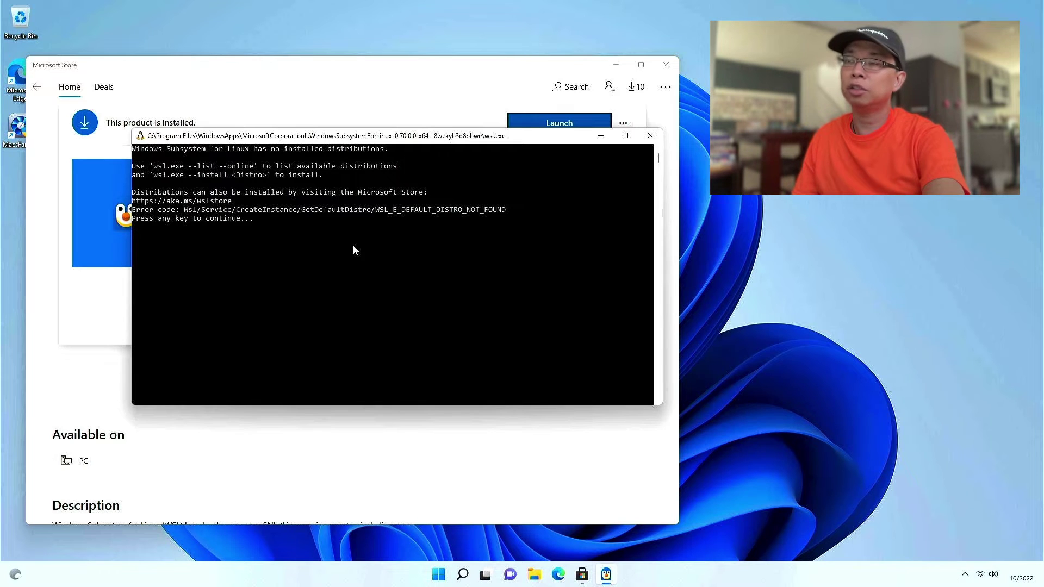
- Install Ubuntu 20.04.5 LTS from Microsoft Store and launch it
key("Return")
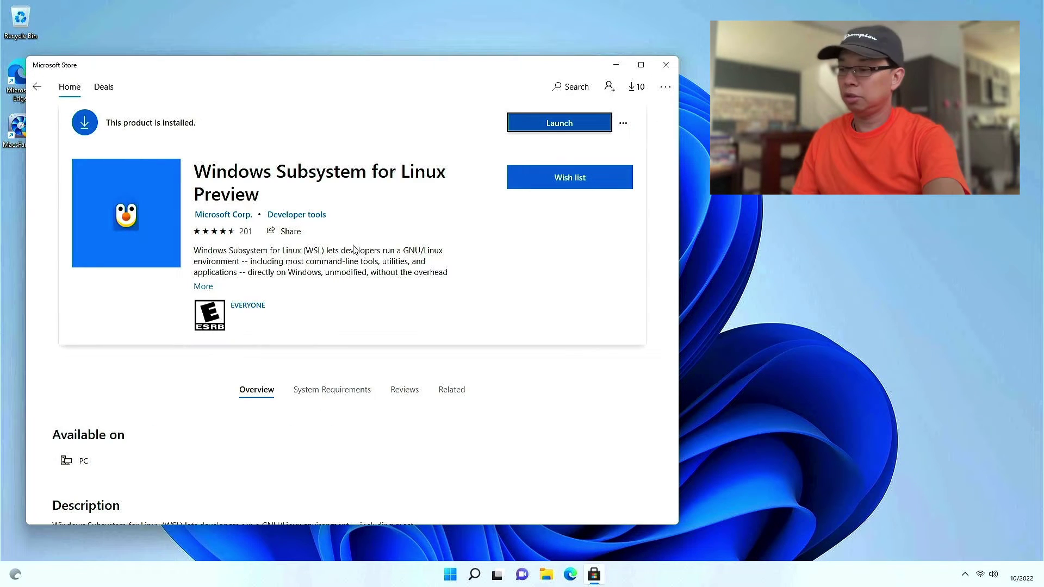
left_click(574, 87)
type("ubuntu")
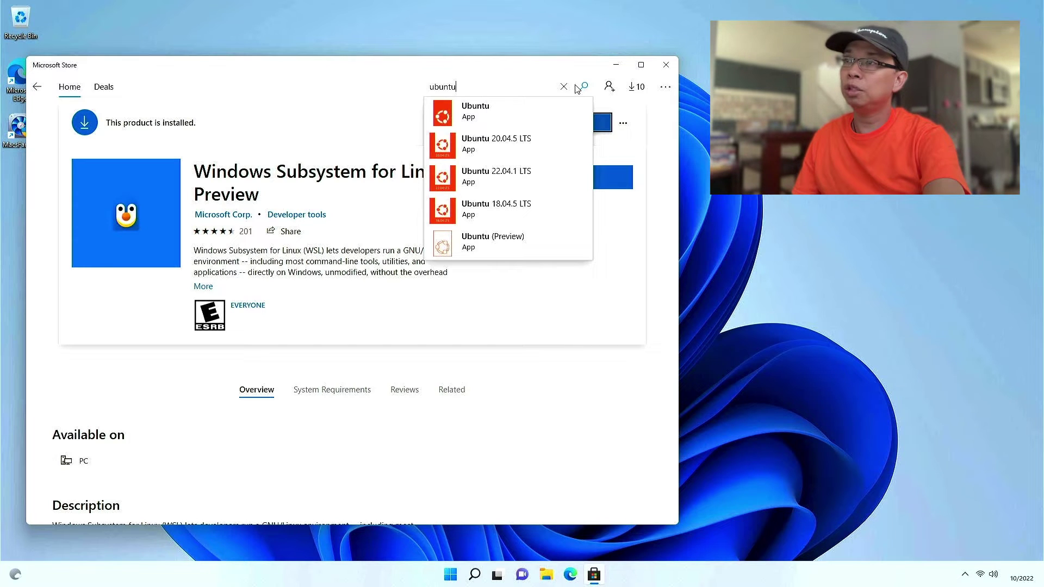
left_click(519, 145)
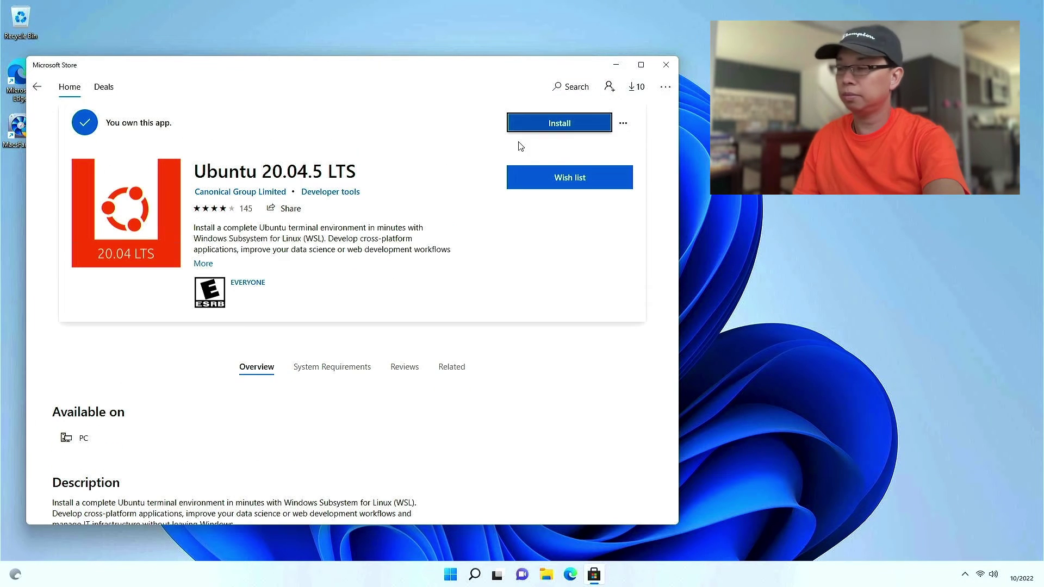
left_click(563, 125)
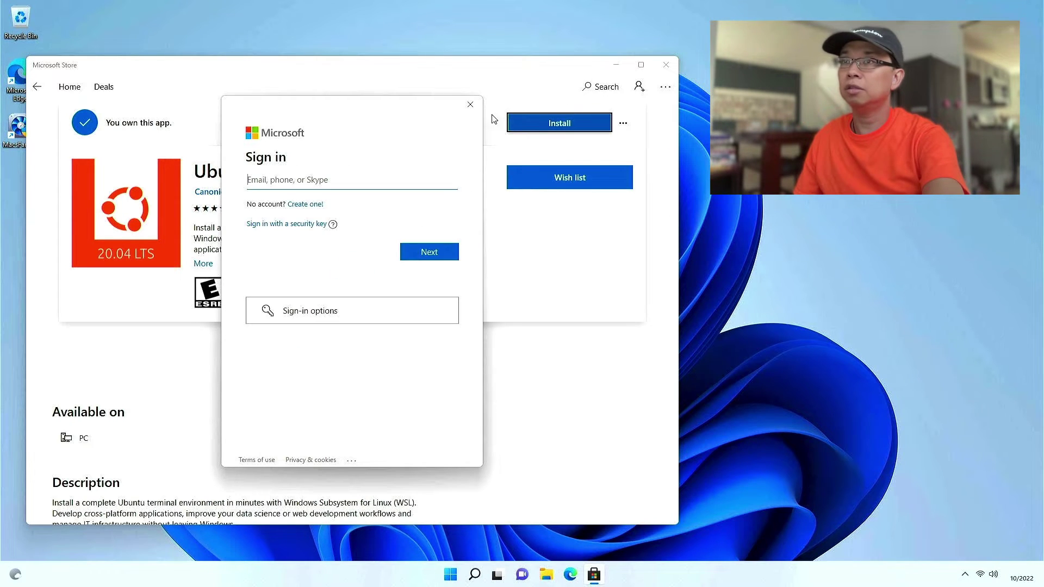
left_click(473, 107)
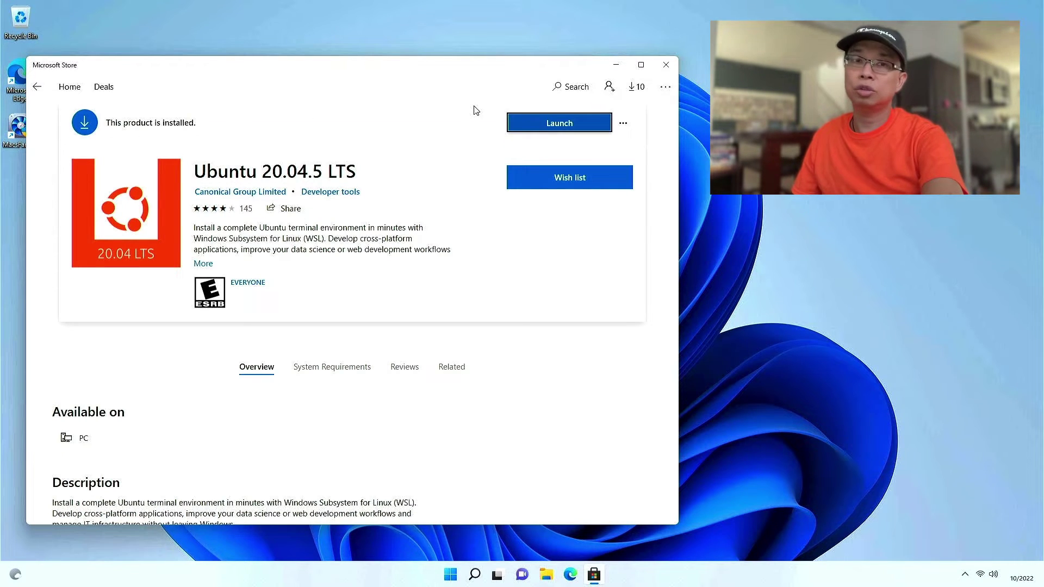
left_click(559, 124)
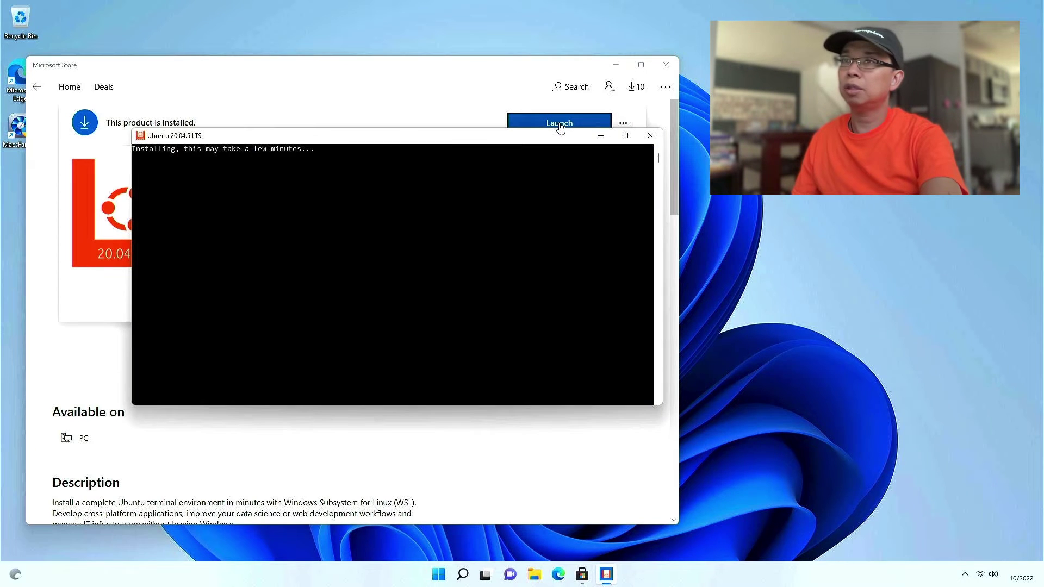
- Create the default Linux user 'ubuntu' and set its password twice
left_click(666, 66)
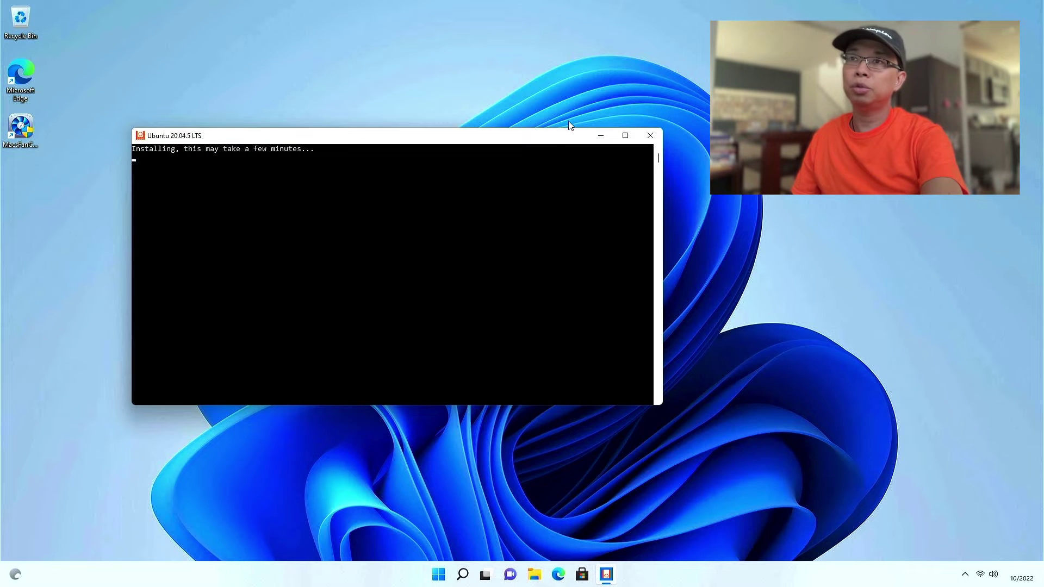
left_click_drag(549, 139, 503, 146)
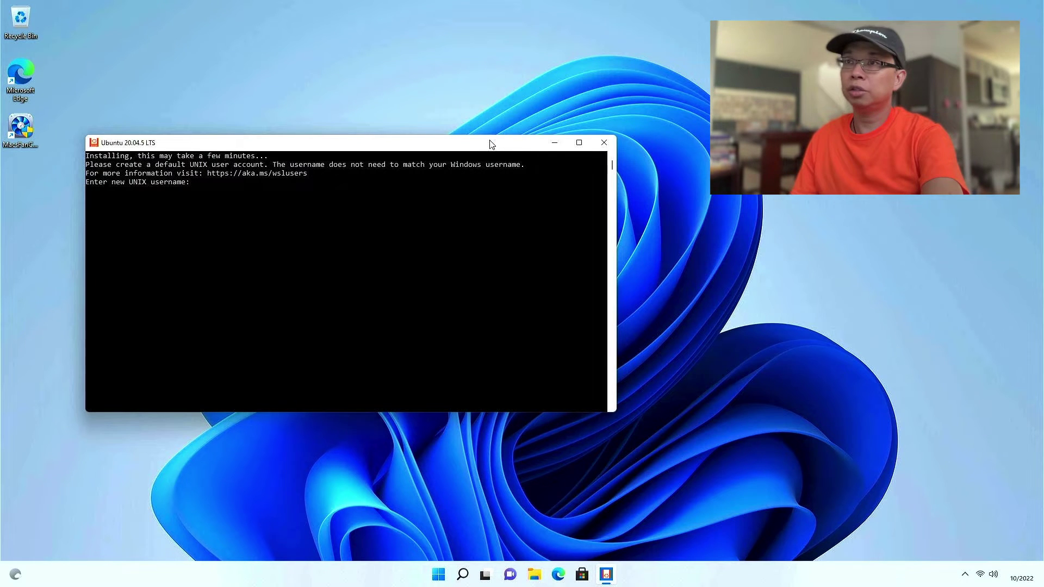
type("ubun")
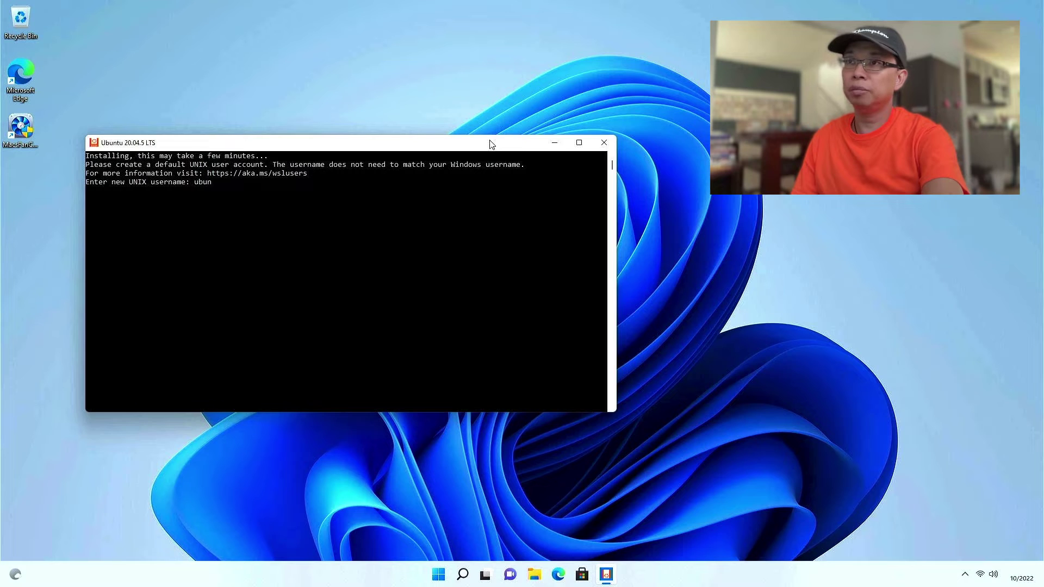
type("tu")
key("Return")
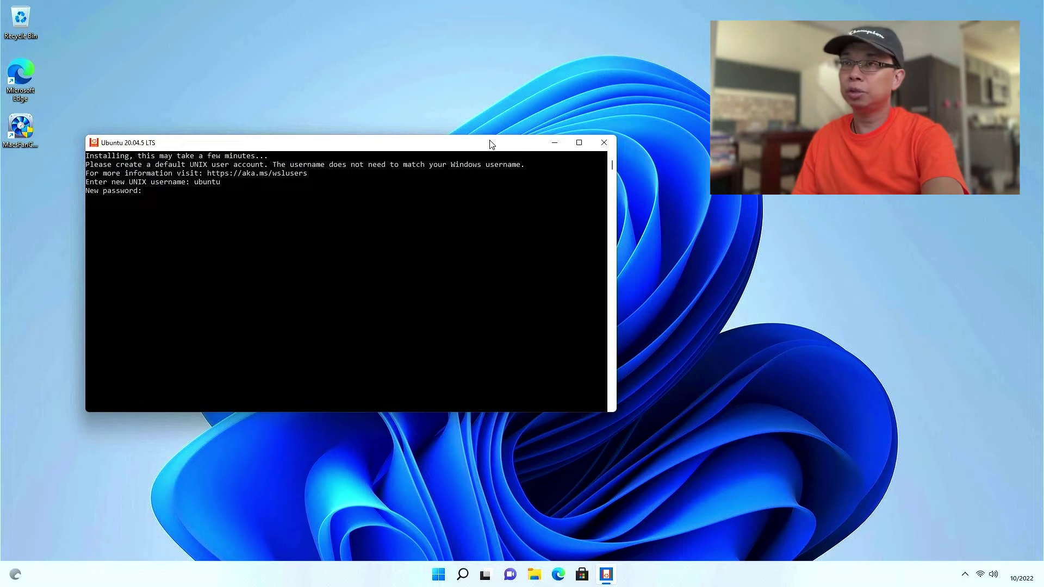
key("Return")
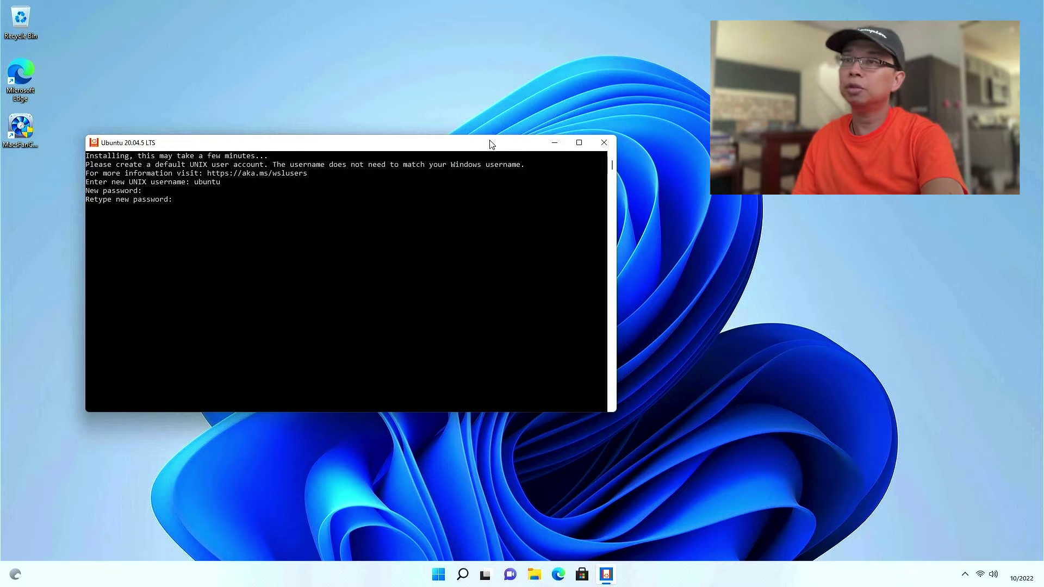
key("Return")
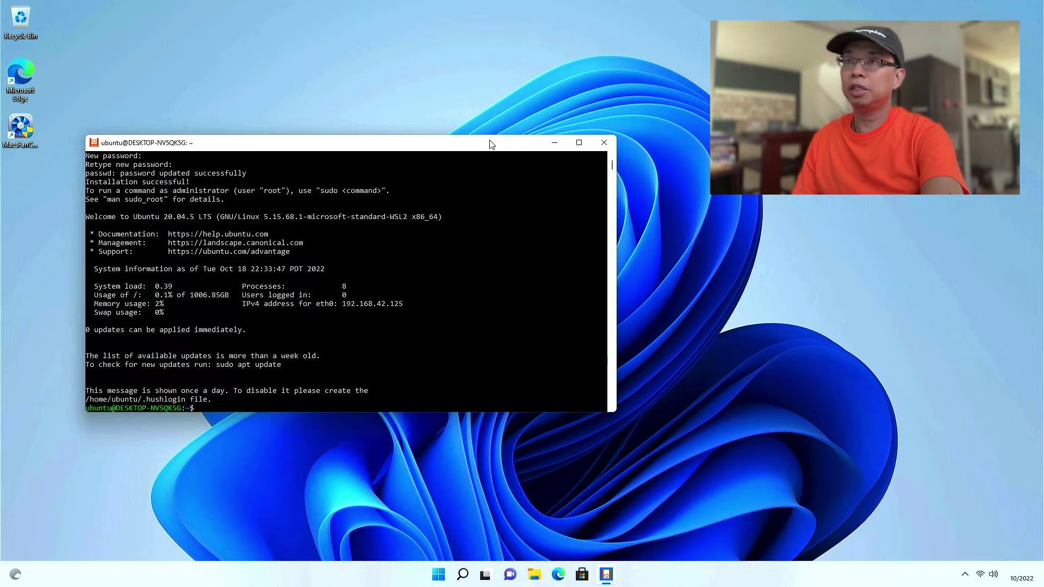
- Clear the screen and run ls, pwd and ls -l / to inspect the filesystem
type("clear")
key("Return")
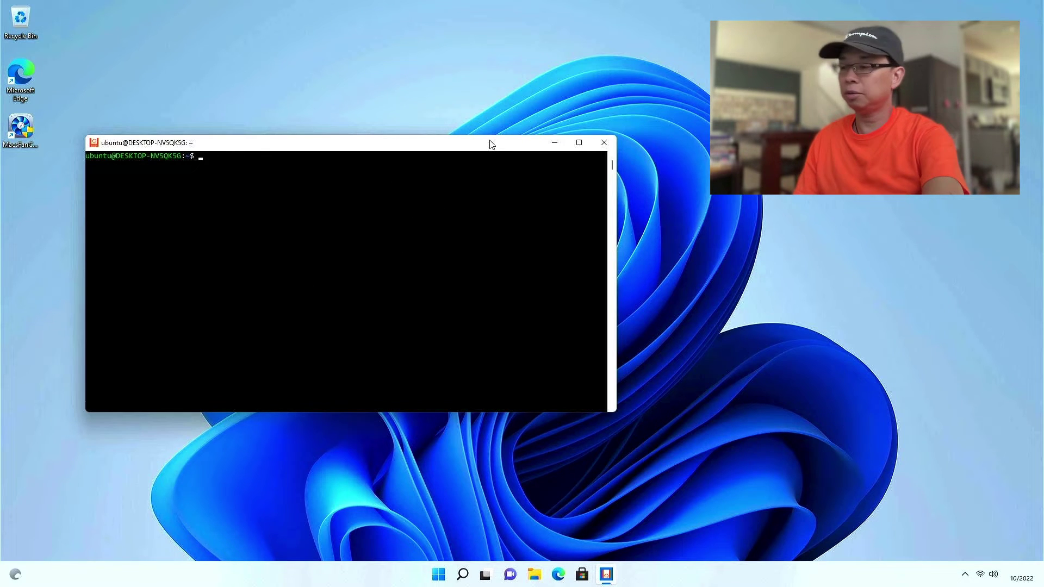
type("ls")
key("Return")
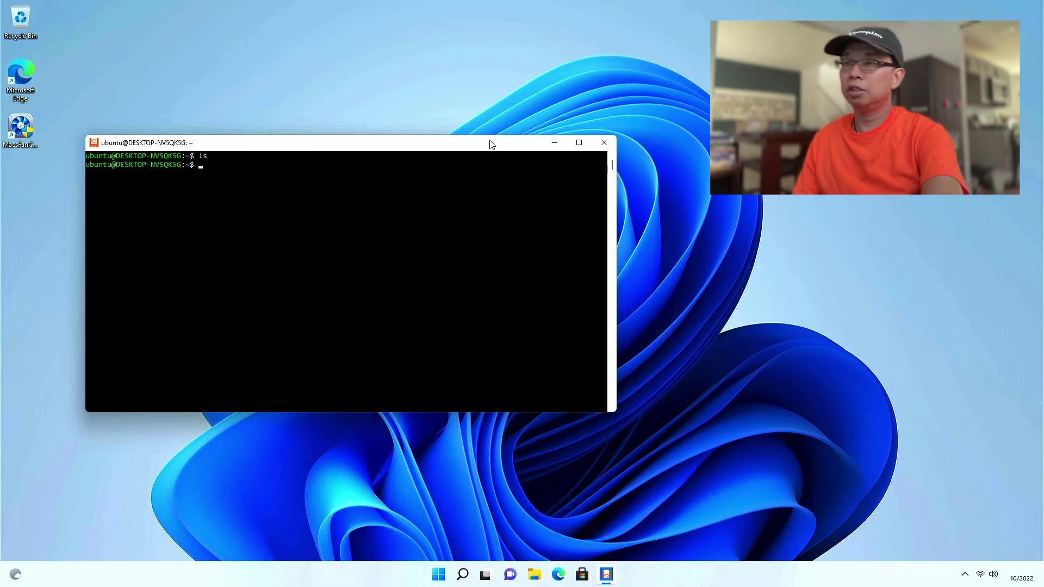
type("pwd")
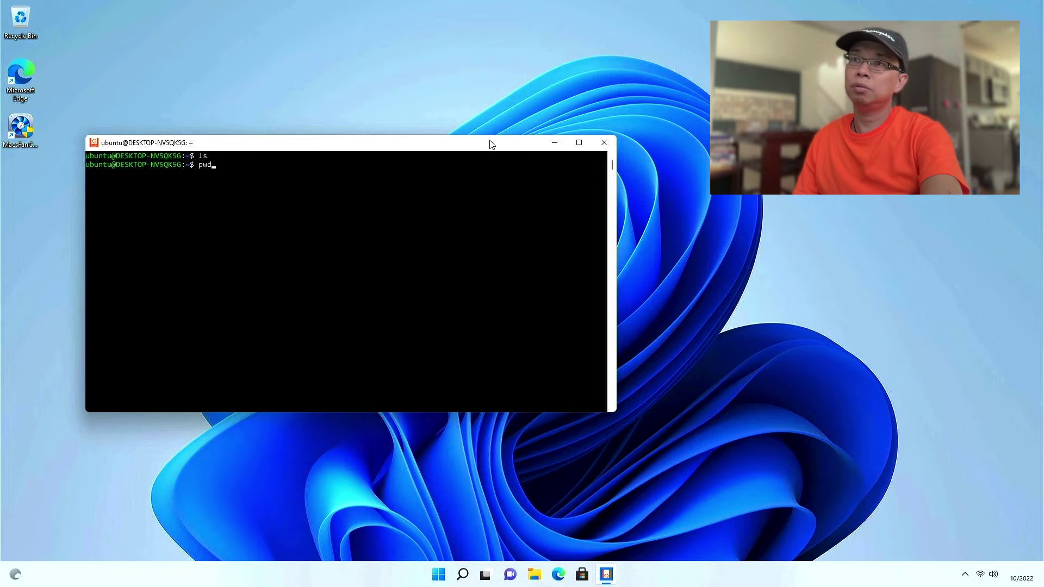
key("Return")
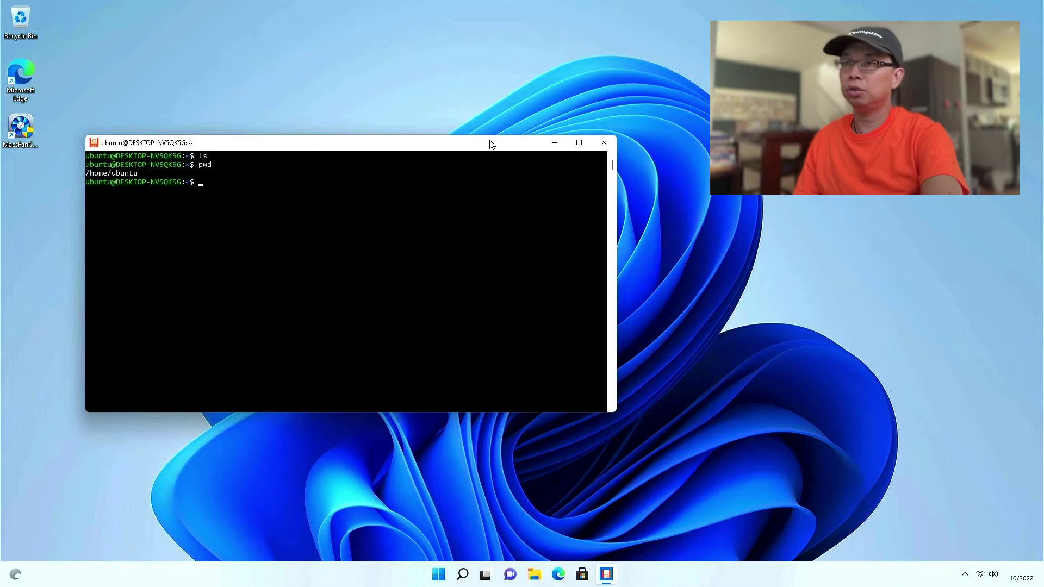
type("ls -l")
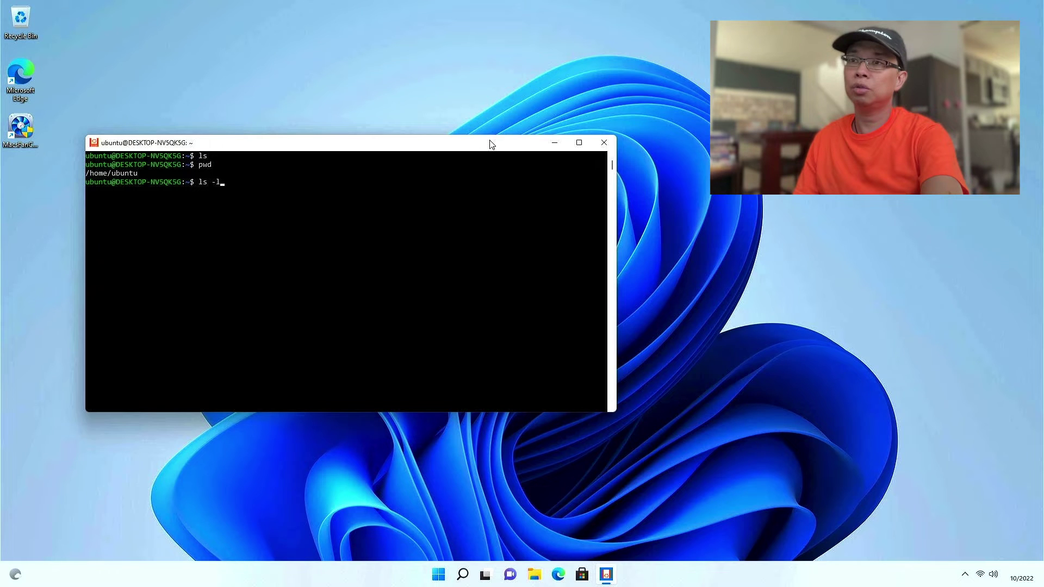
type(" /")
key("Return")
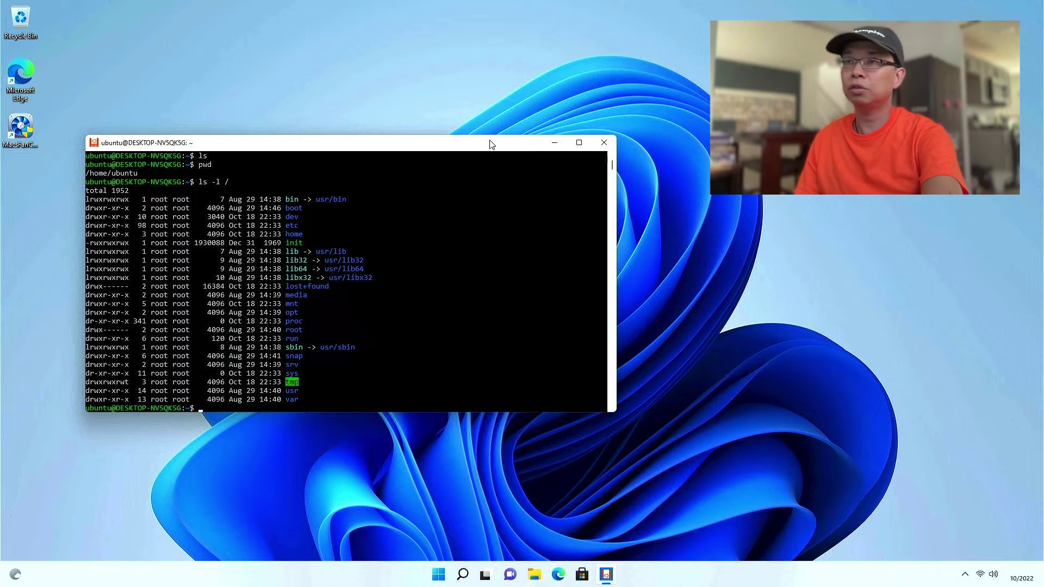
- Run uname, uname -a and cat /etc/lsb-release, then exit the shell
type("clear")
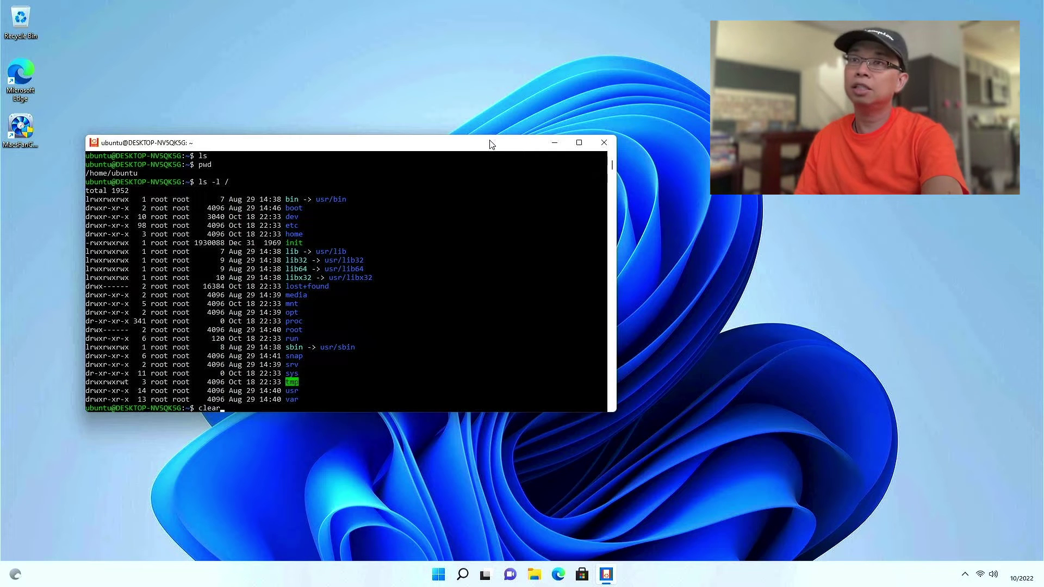
key("Return")
type("uname")
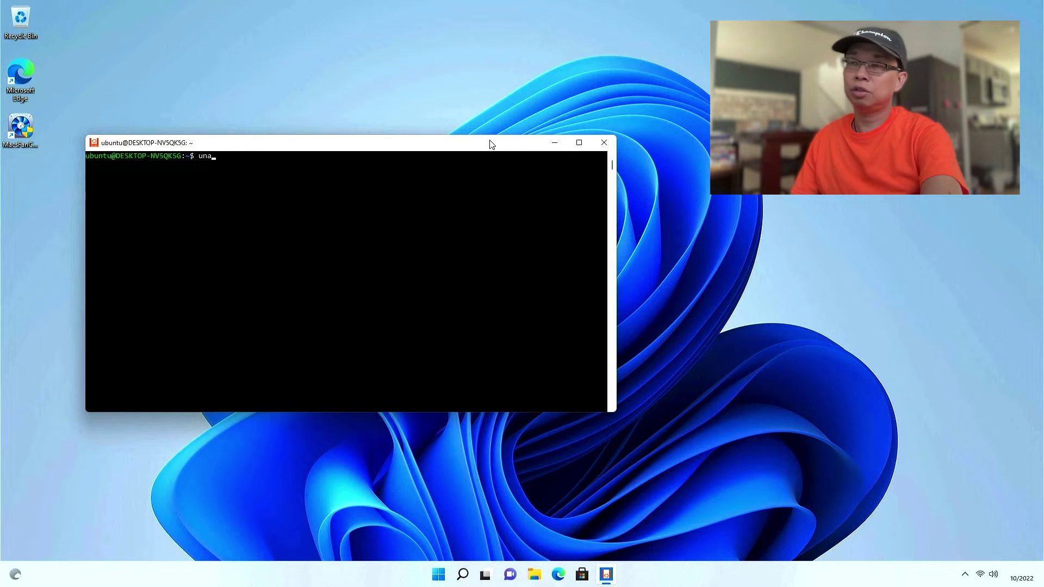
key("Return")
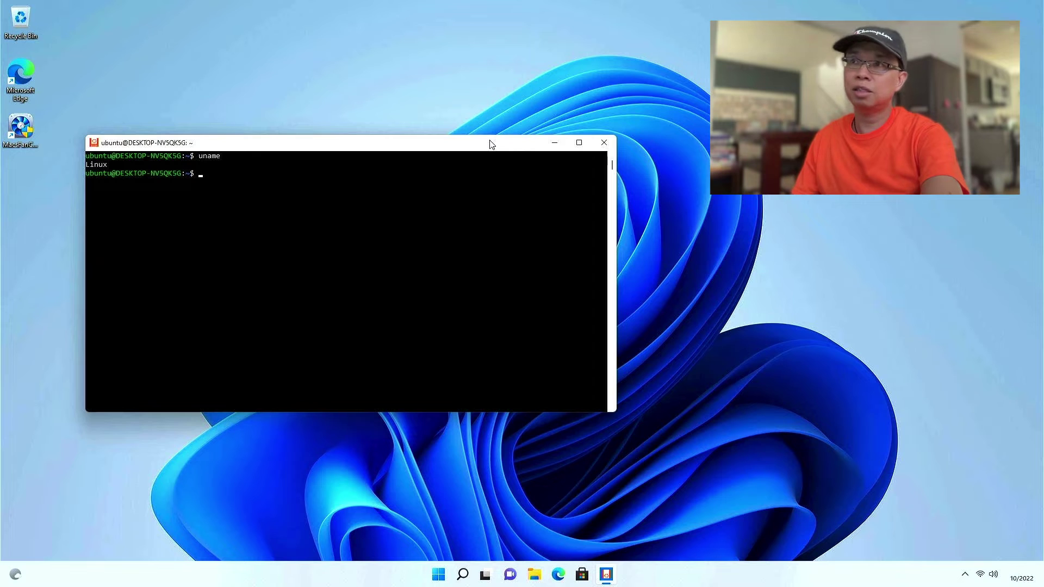
type("uname -a")
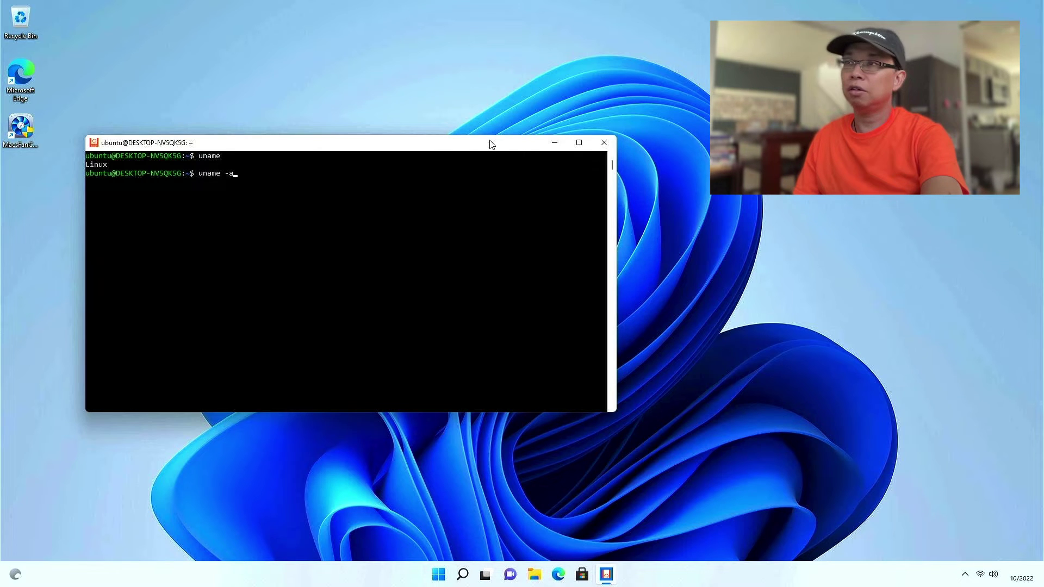
key("Return")
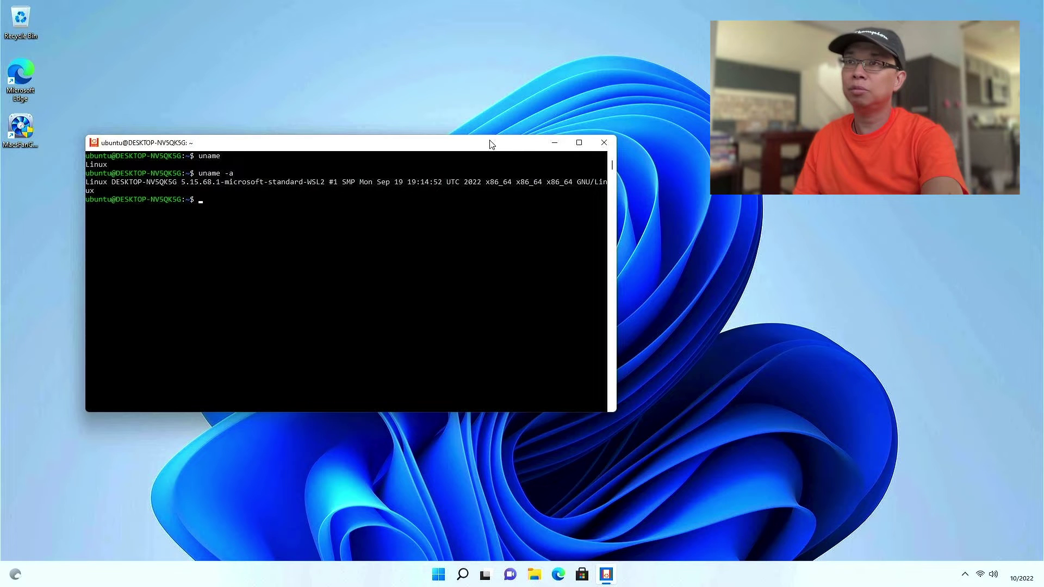
type("cat ")
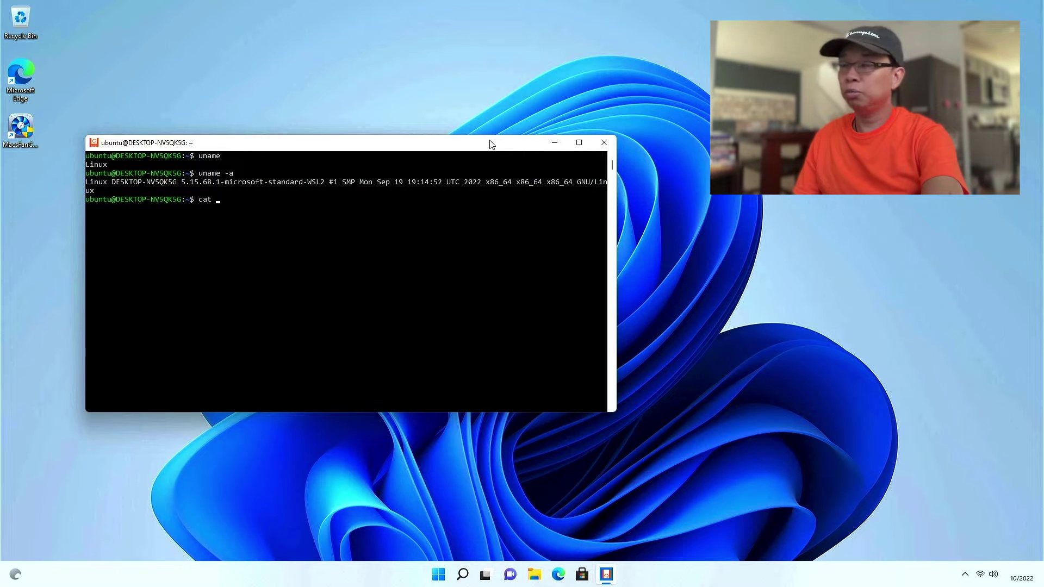
type("/etc/ls")
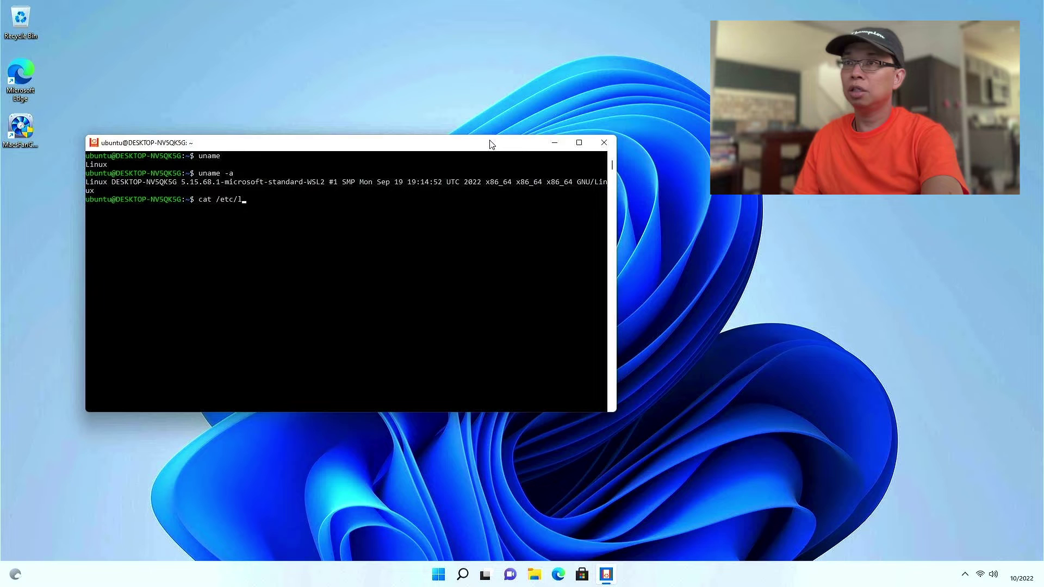
key("Tab")
key("Return")
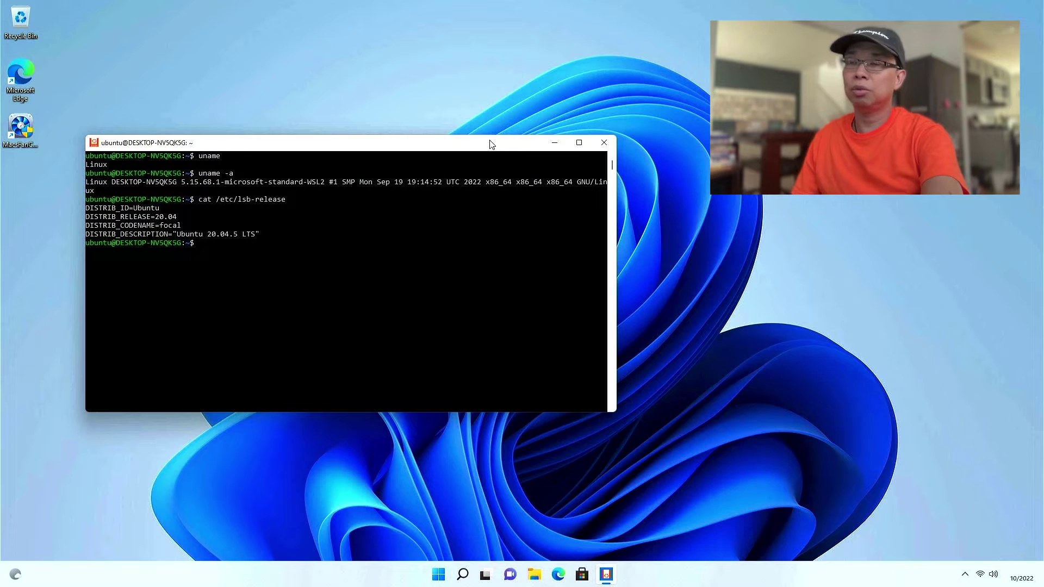
type("exit")
key("Return")
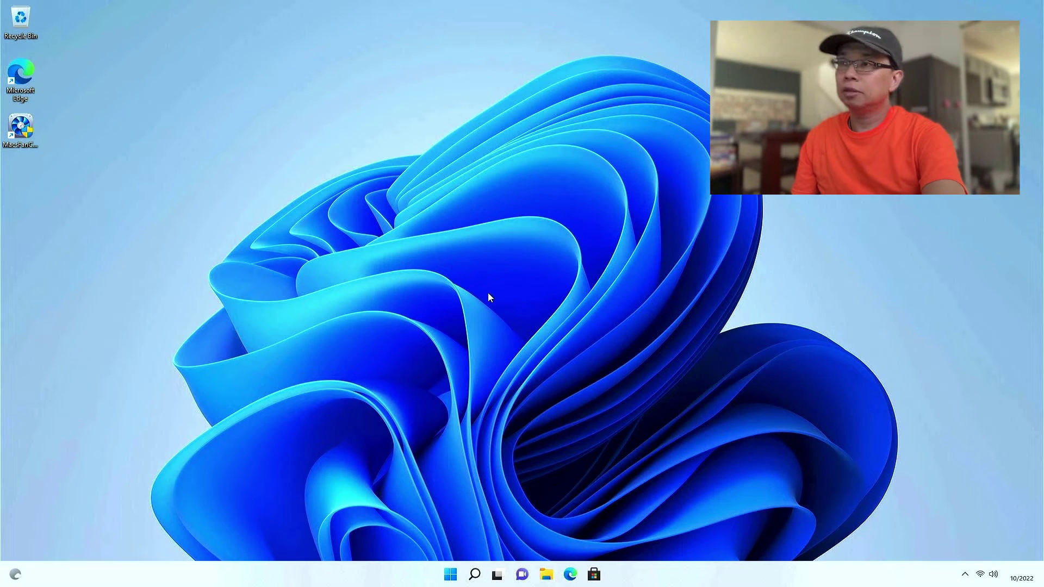
- Relaunch the shell with wsl and run sudo apt-get update, entering the sudo password
left_click(475, 574)
type("wsl")
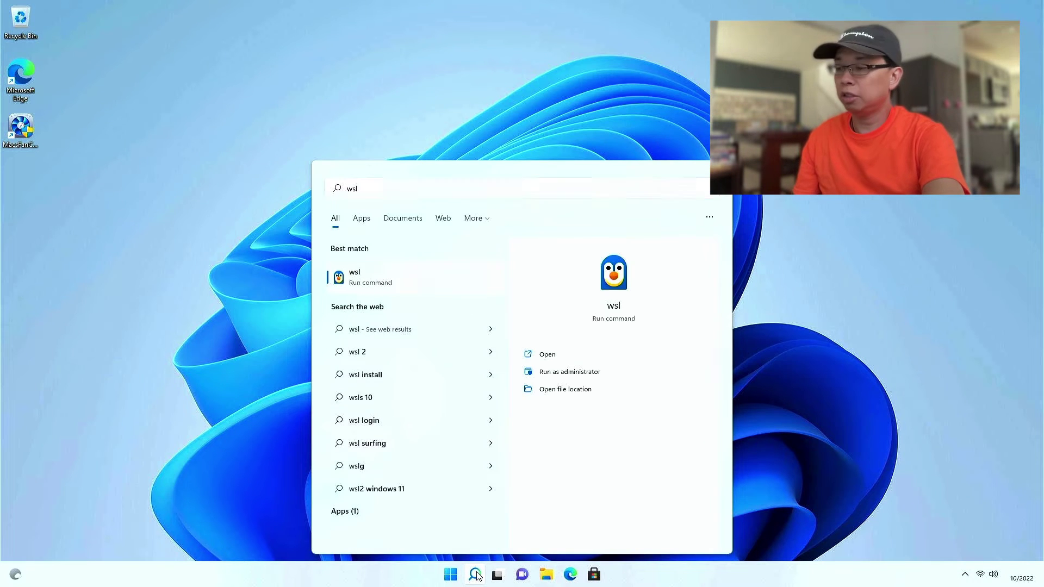
key("Return")
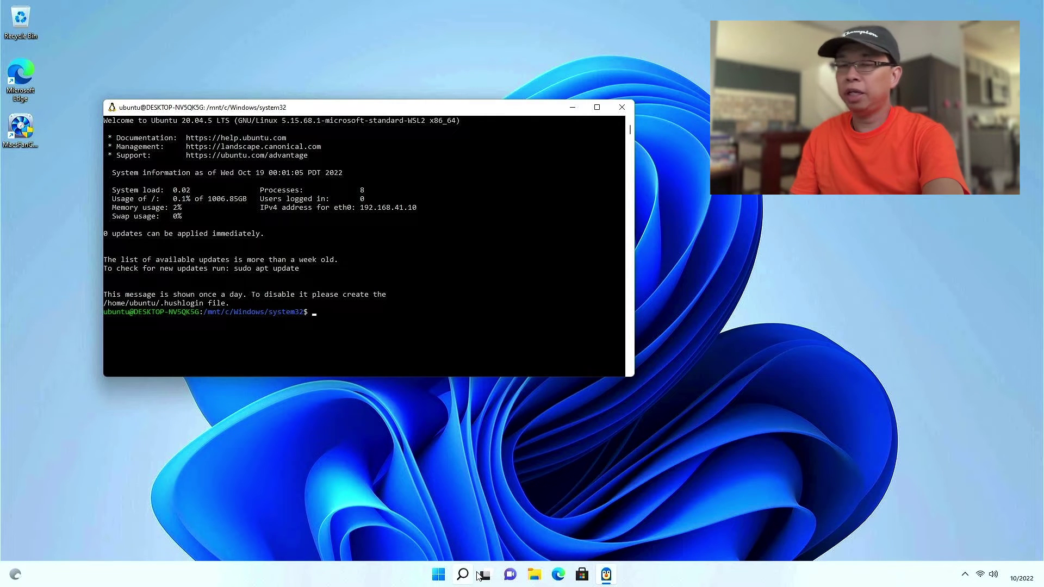
type("sudo apt-")
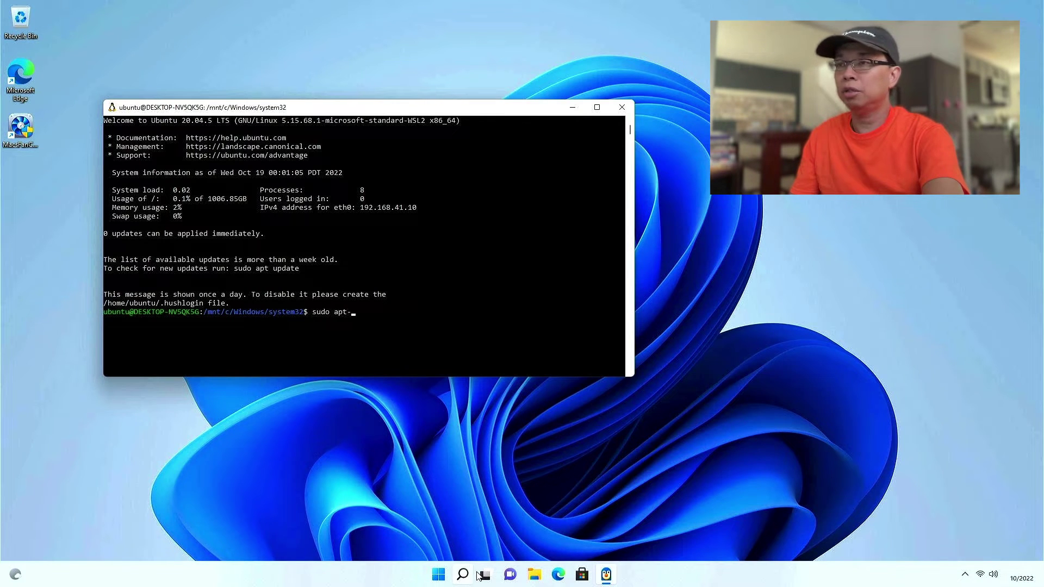
type("get update")
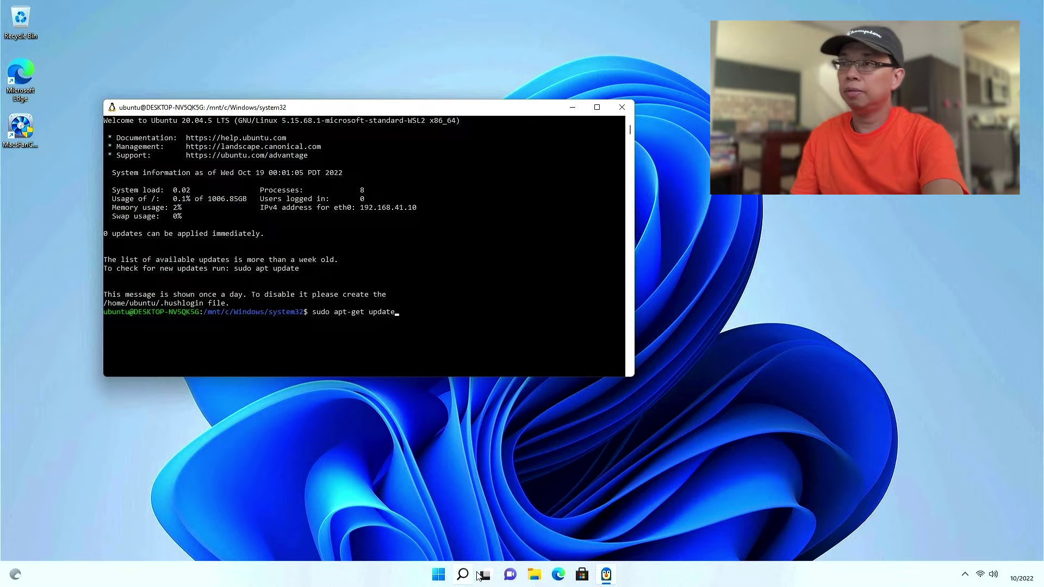
key("Return")
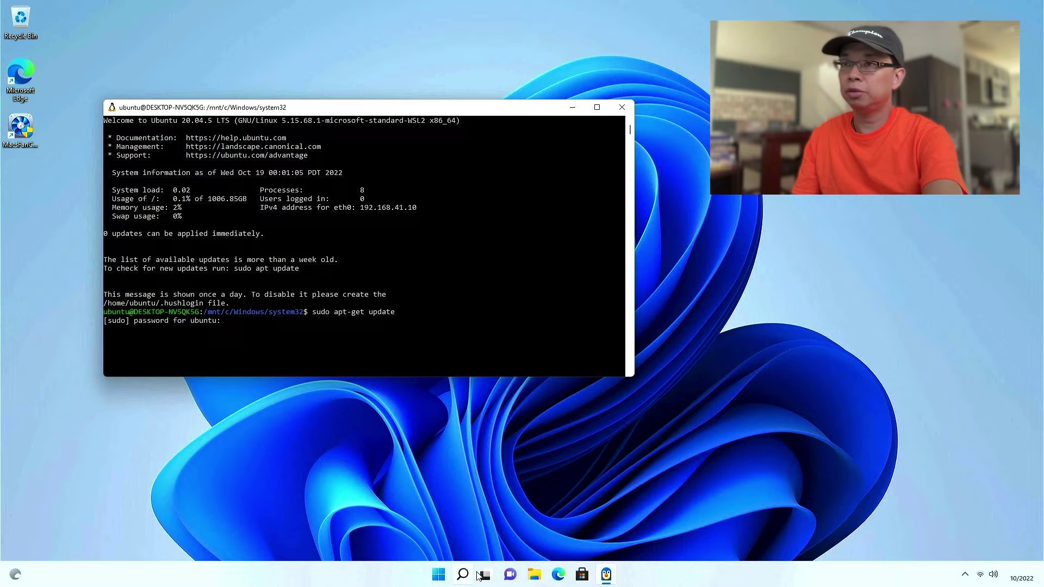
key("Return")
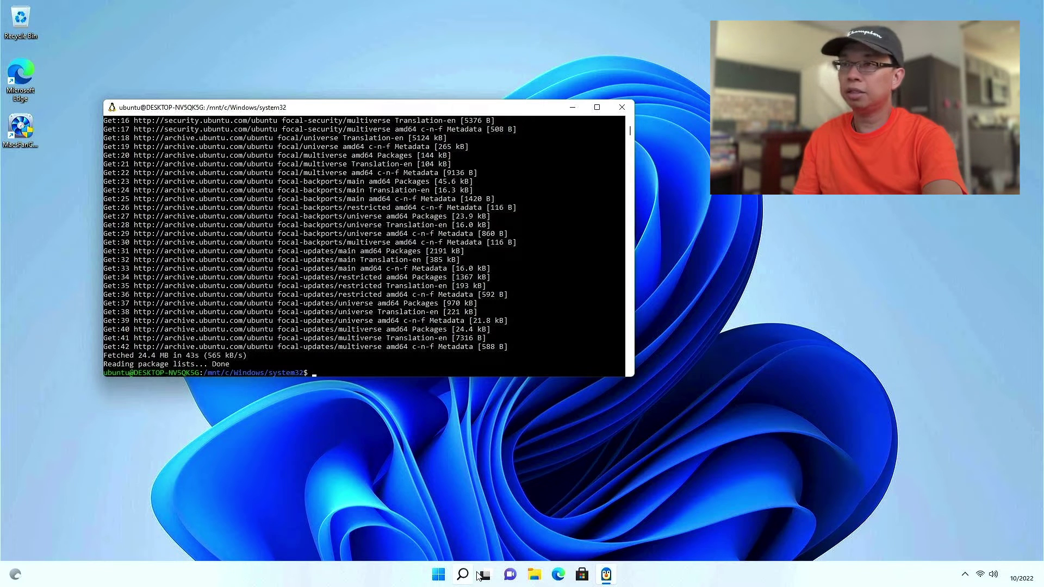
- Run sudo apt-get upgrade and answer y to upgrade the 43 packages
type("sudo apt-")
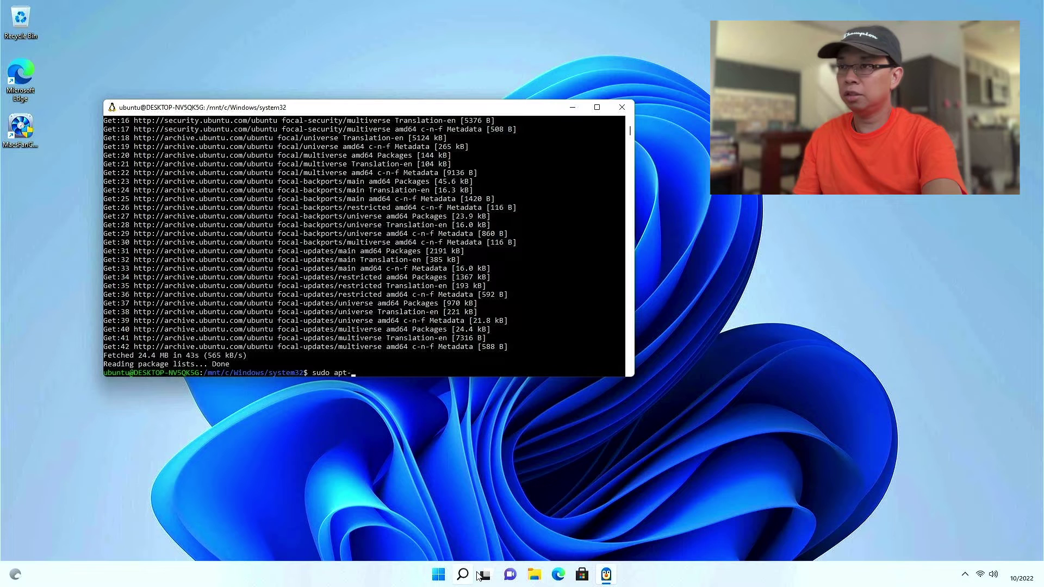
type("get upgrade")
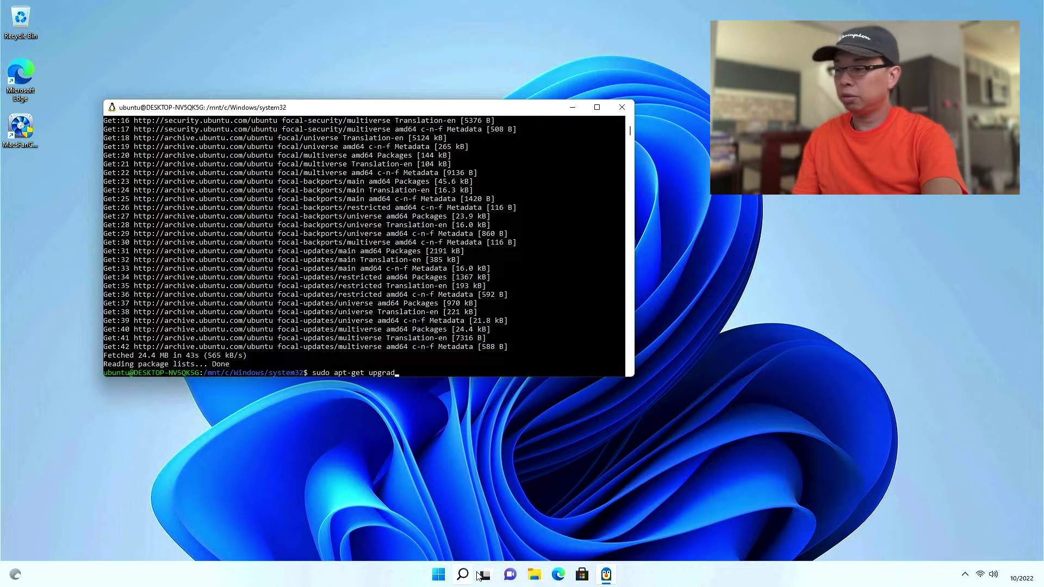
key("Return")
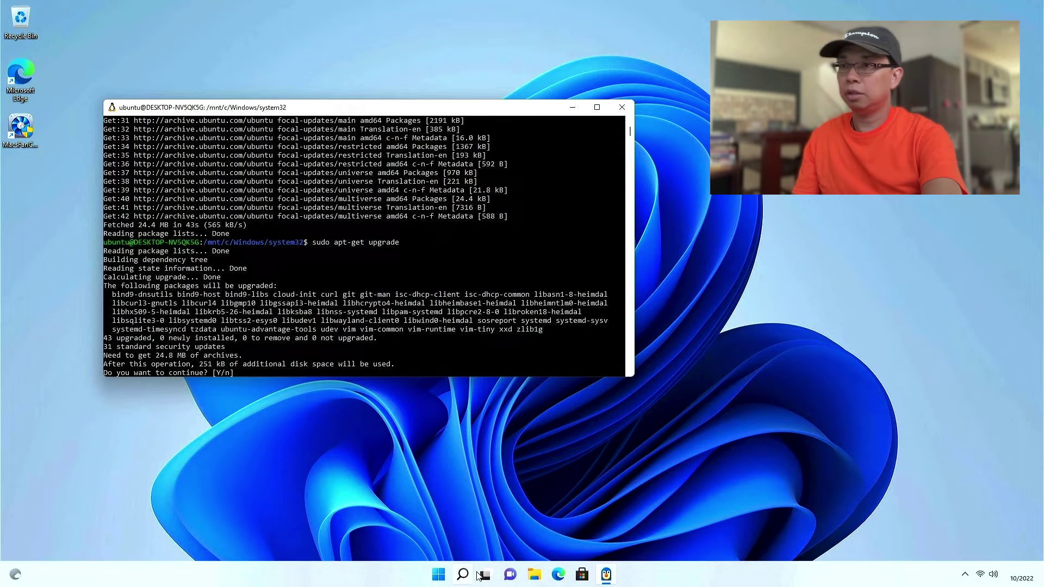
type("y")
key("Return")
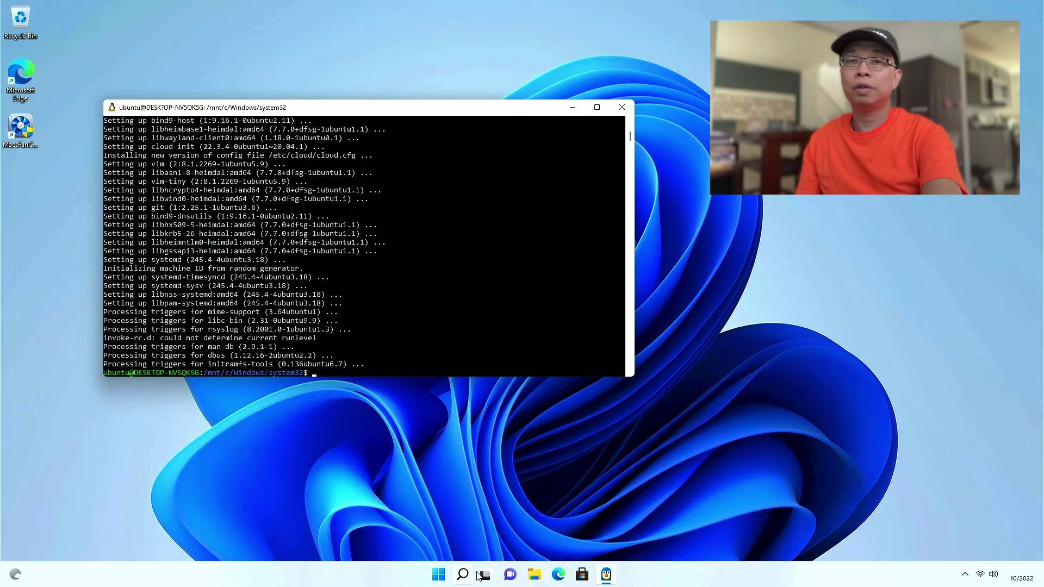
- Exit the shell and open the raw msp430-gcc-4.7.0-build.sh gist from the author's gist.github.com page in Edge
type("xi")
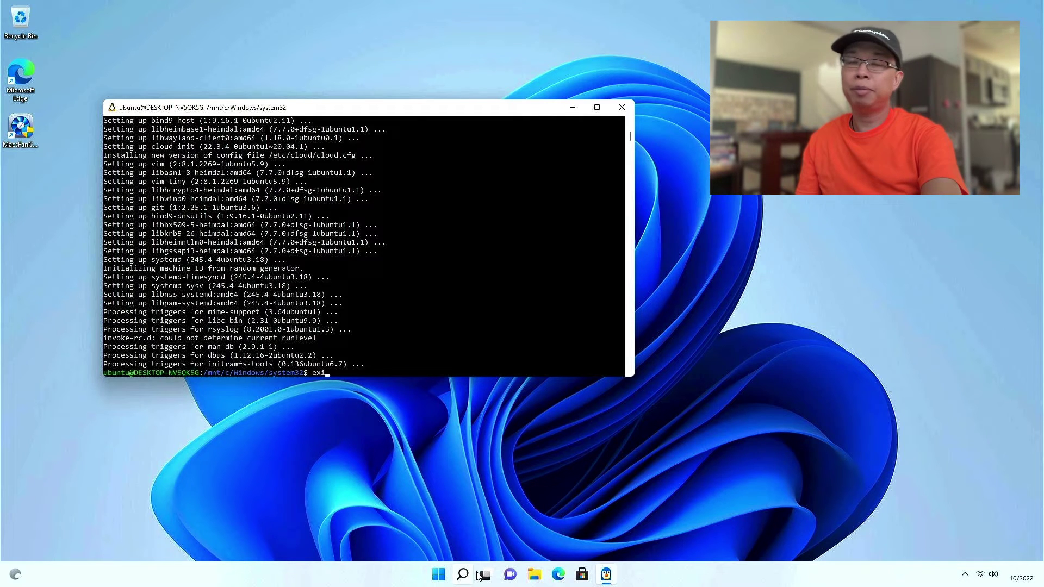
type("t")
key("Return")
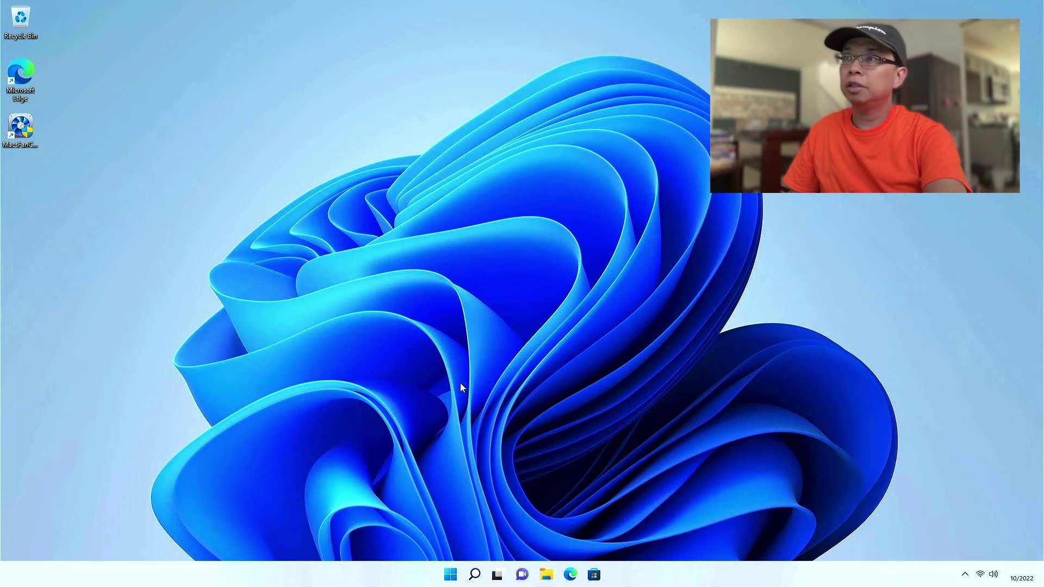
left_click(571, 575)
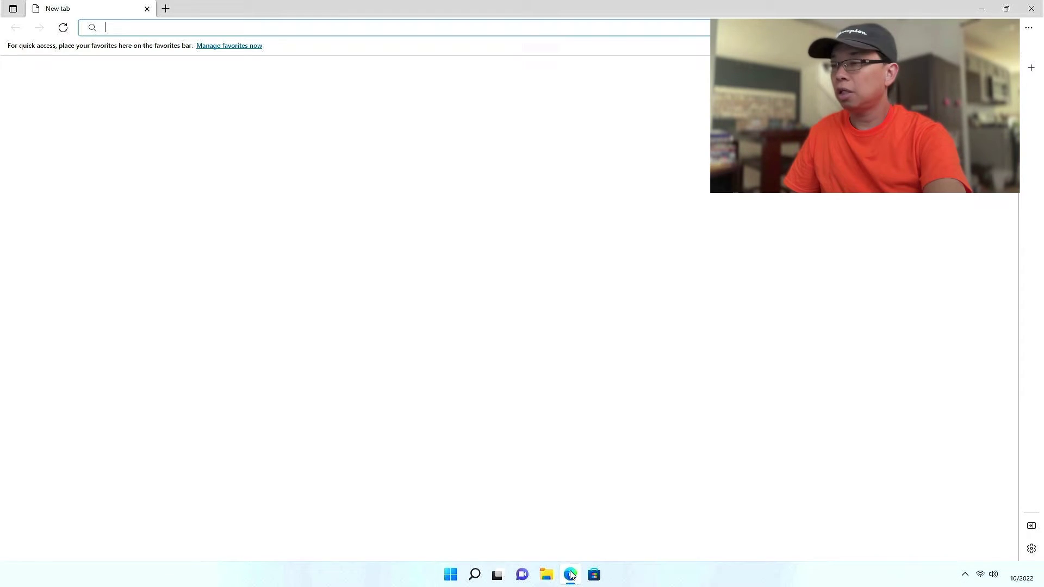
type("gis")
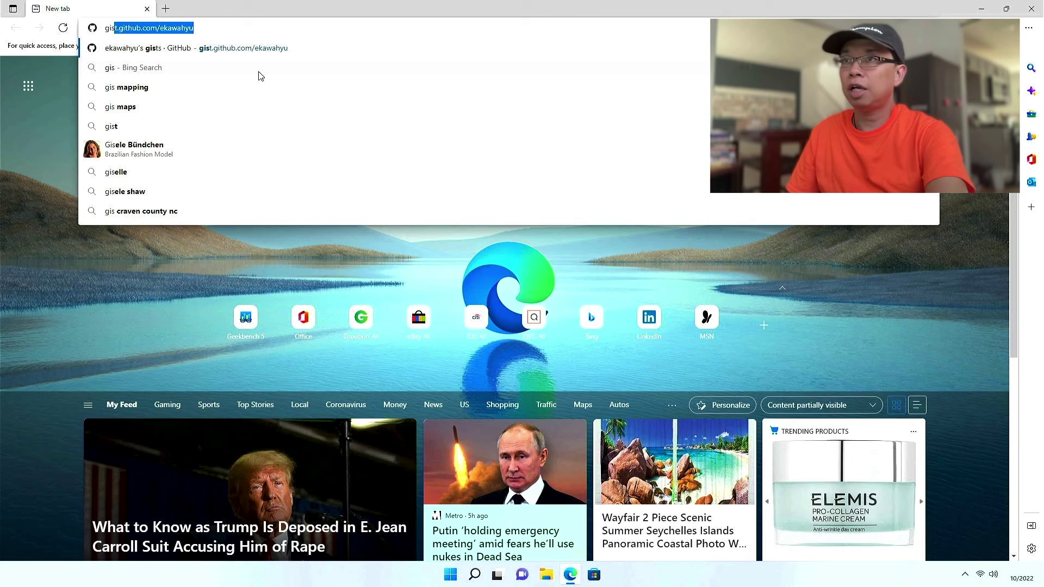
type("t.")
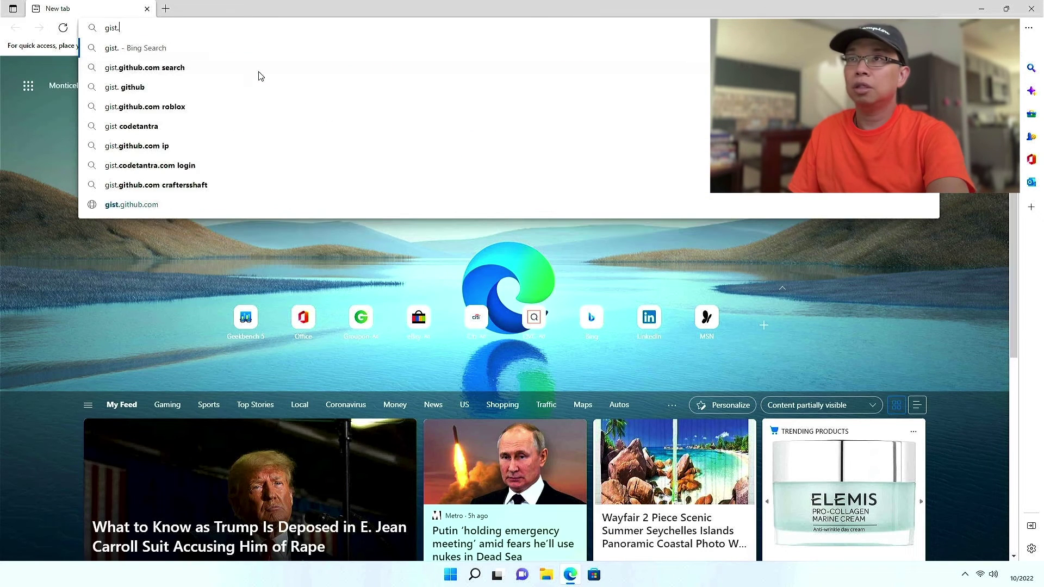
type("gith")
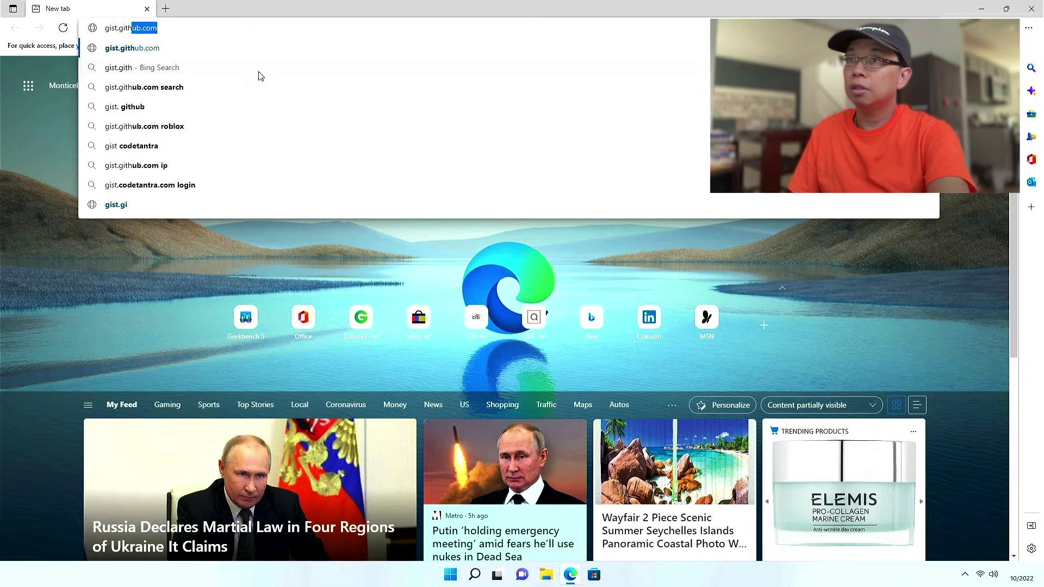
type("ub.com/")
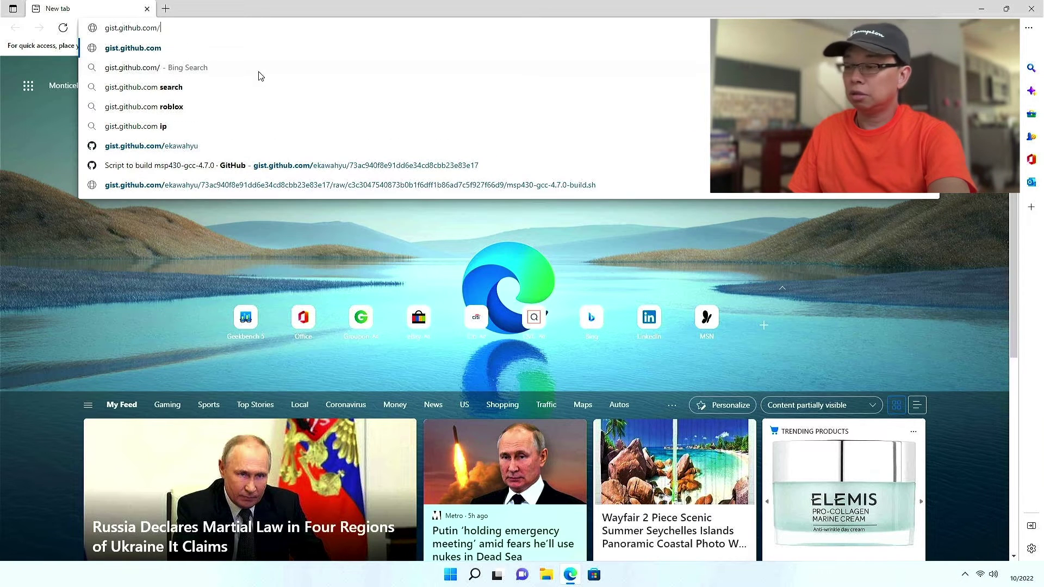
type("ekawahyu")
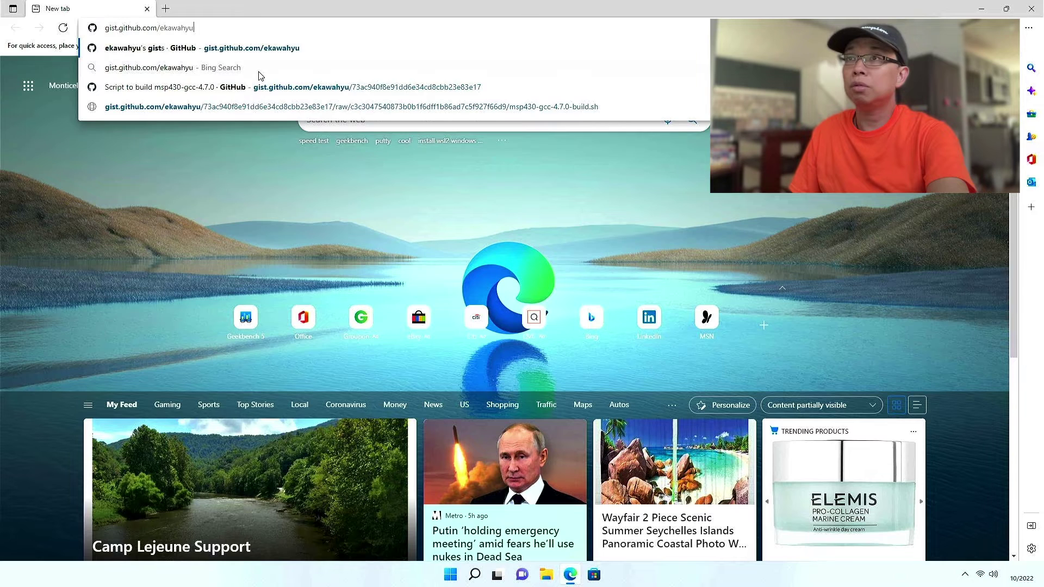
key("Return")
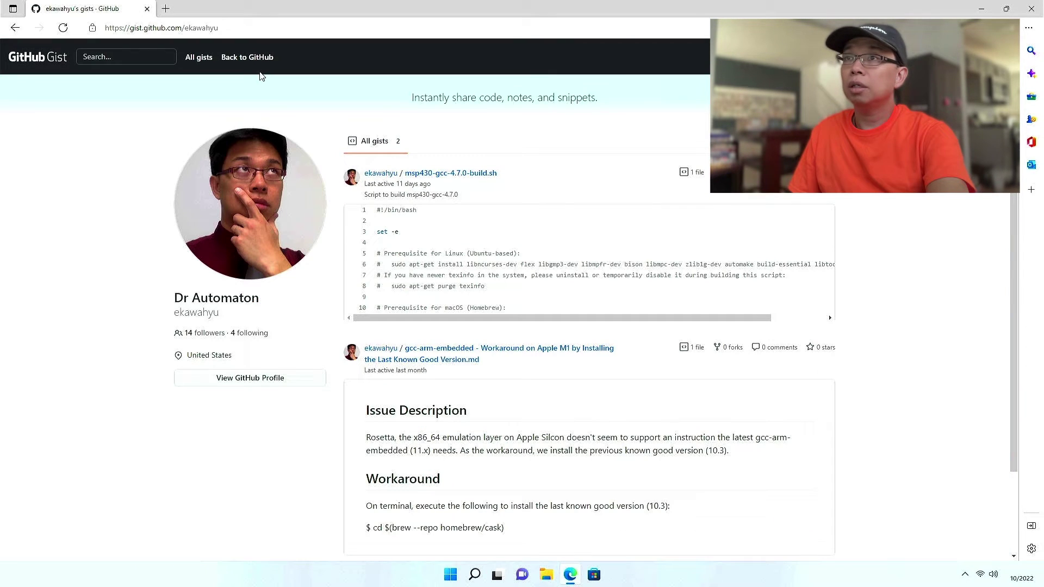
left_click(435, 177)
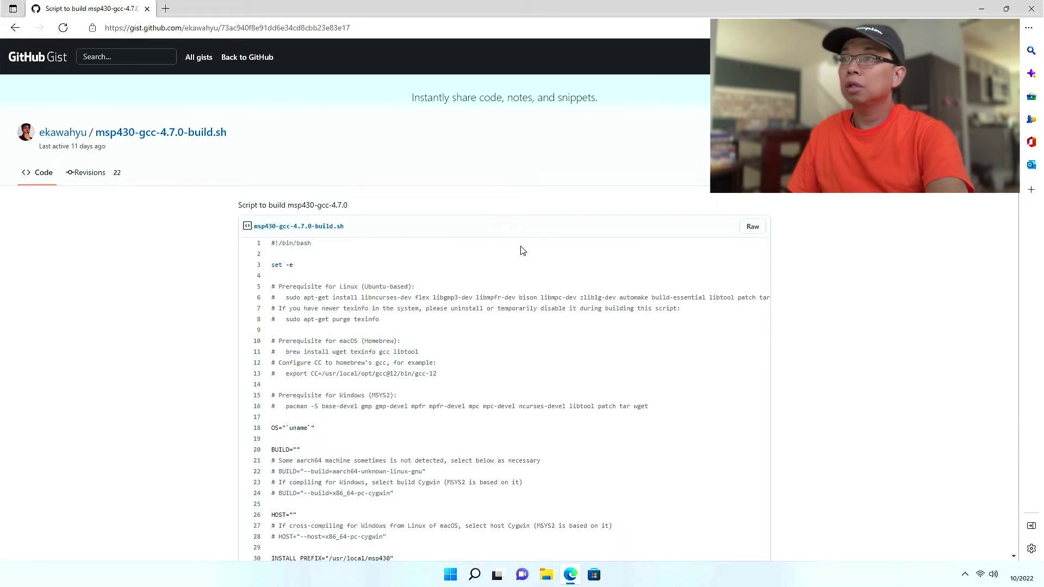
left_click(752, 227)
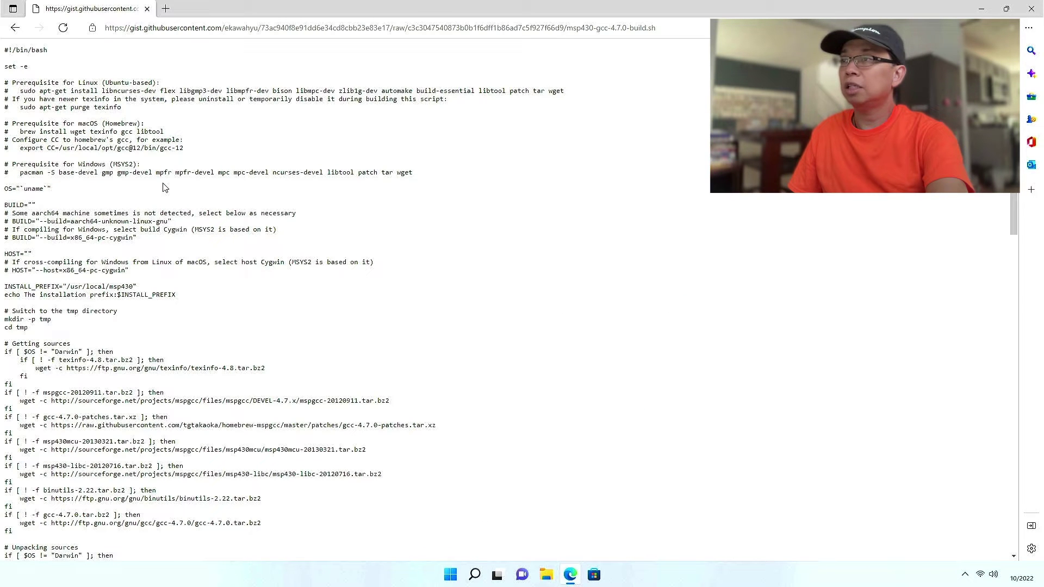
left_click(474, 573)
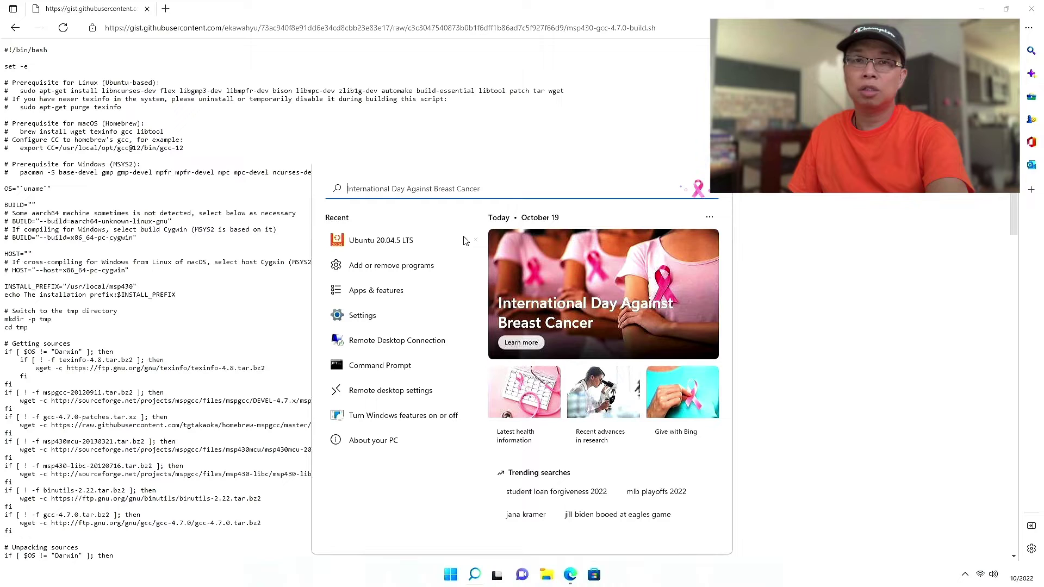
- Launch Ubuntu, wget the pasted raw msp430-gcc-4.7.0-build.sh URL into the home folder, and close Edge
type("ubunt")
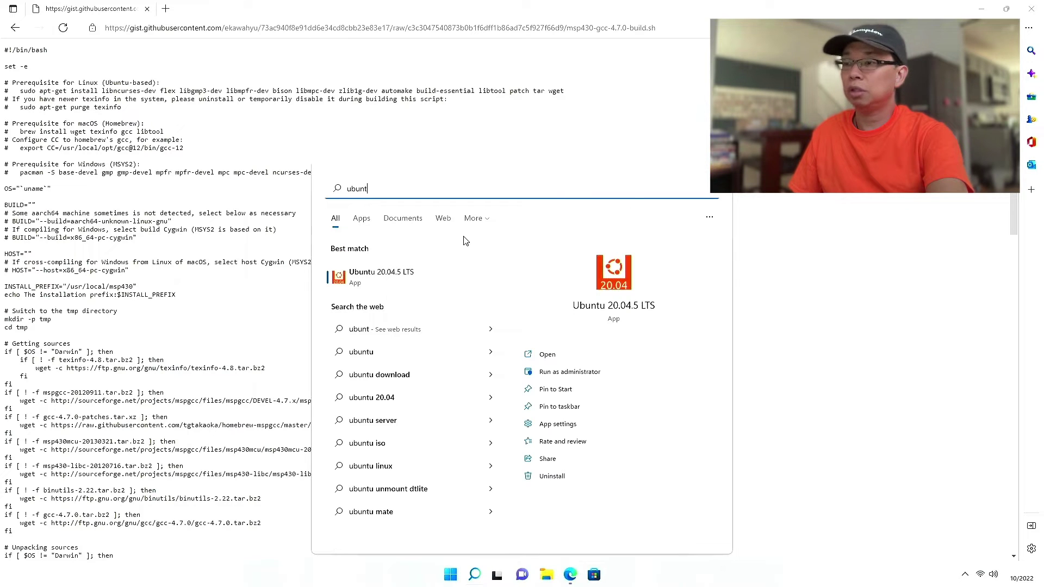
key("Return")
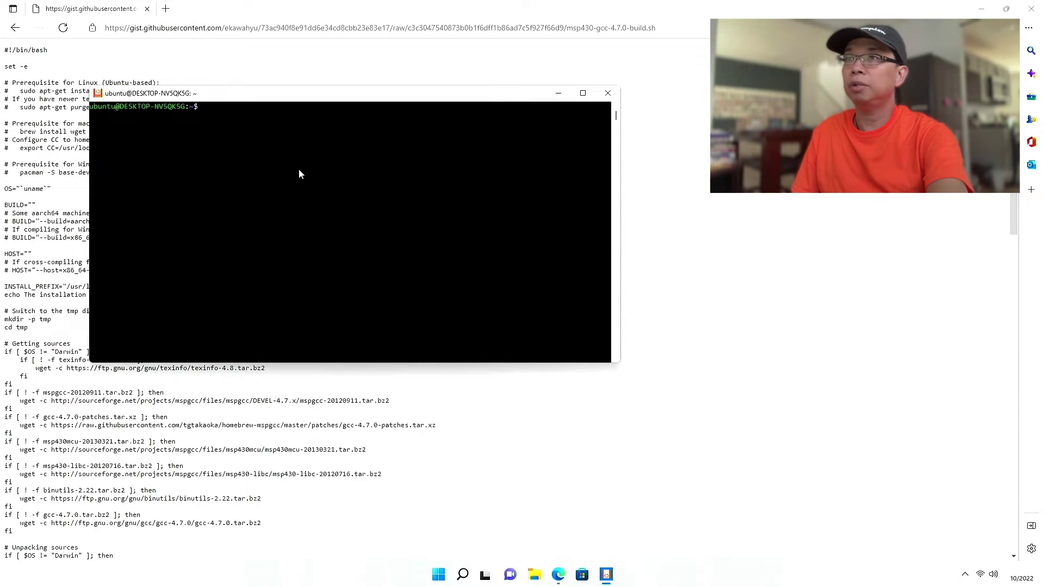
type("pwd")
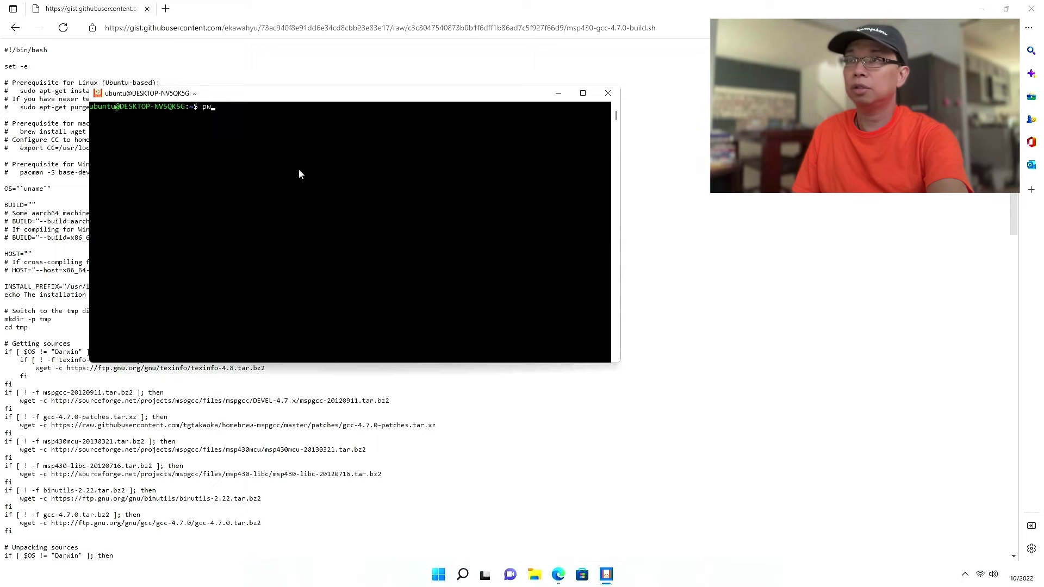
key("Return")
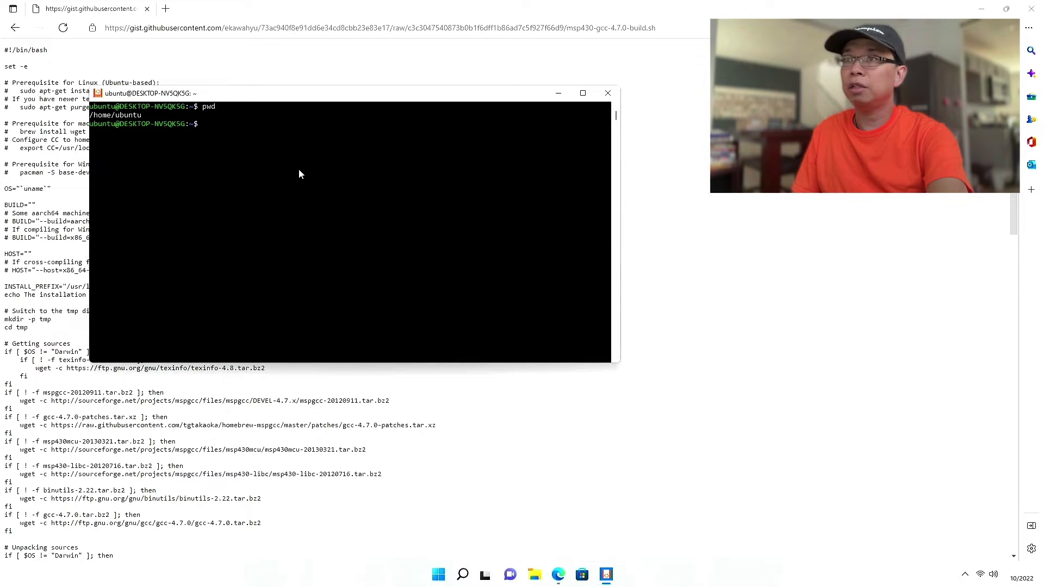
type("wget")
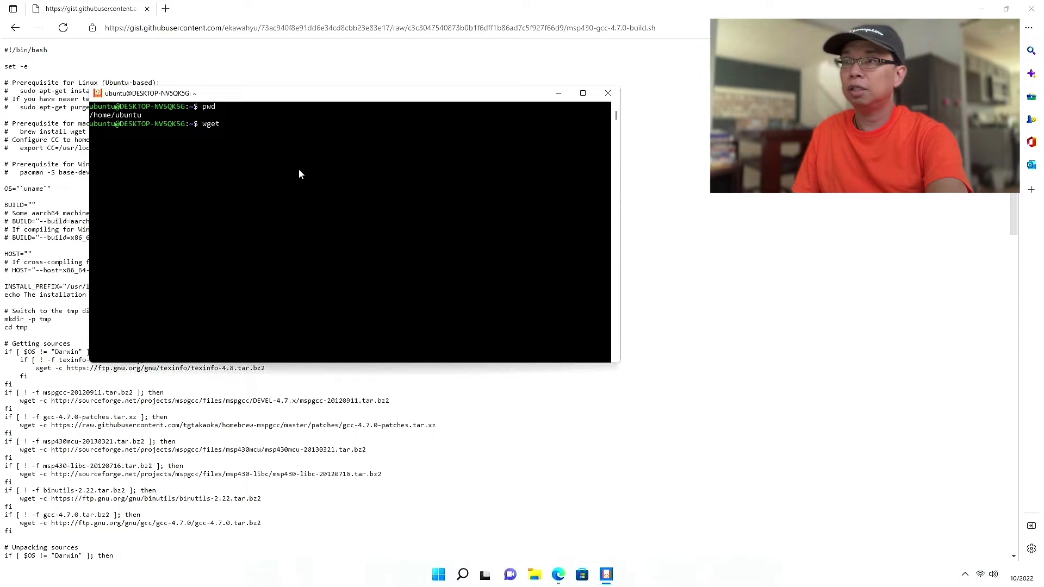
right_click(300, 174)
key("Return")
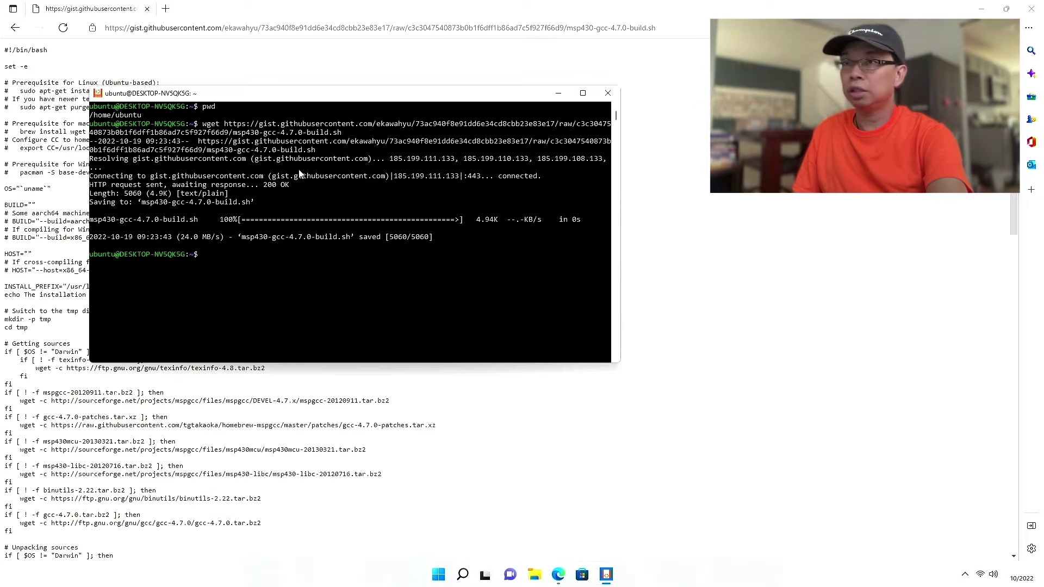
left_click(148, 9)
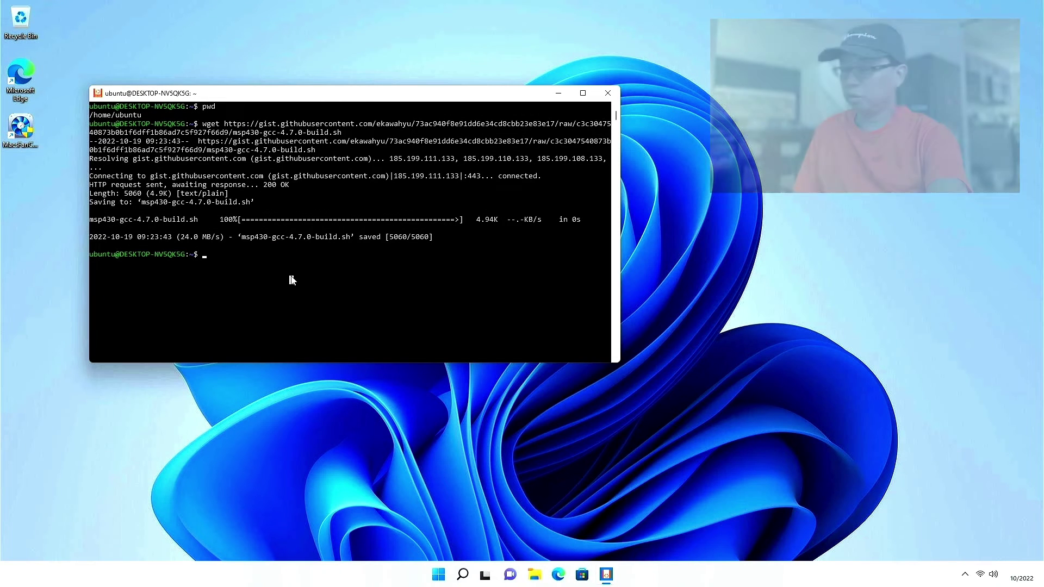
- List the home folder and open msp430-gcc-4.7.0-build.sh in nano
type("ls")
key("Return")
type("nano ms")
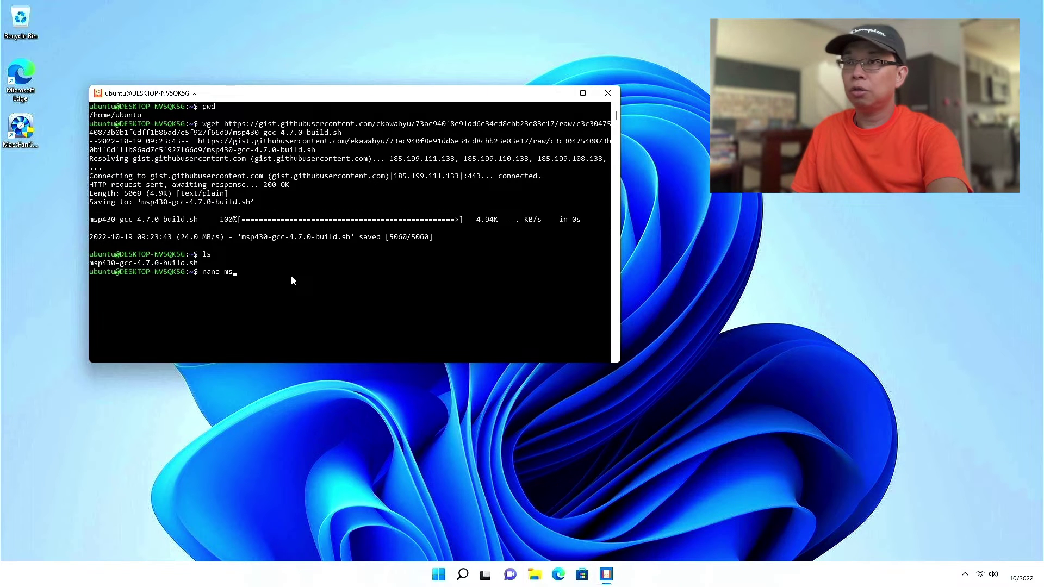
key("Tab")
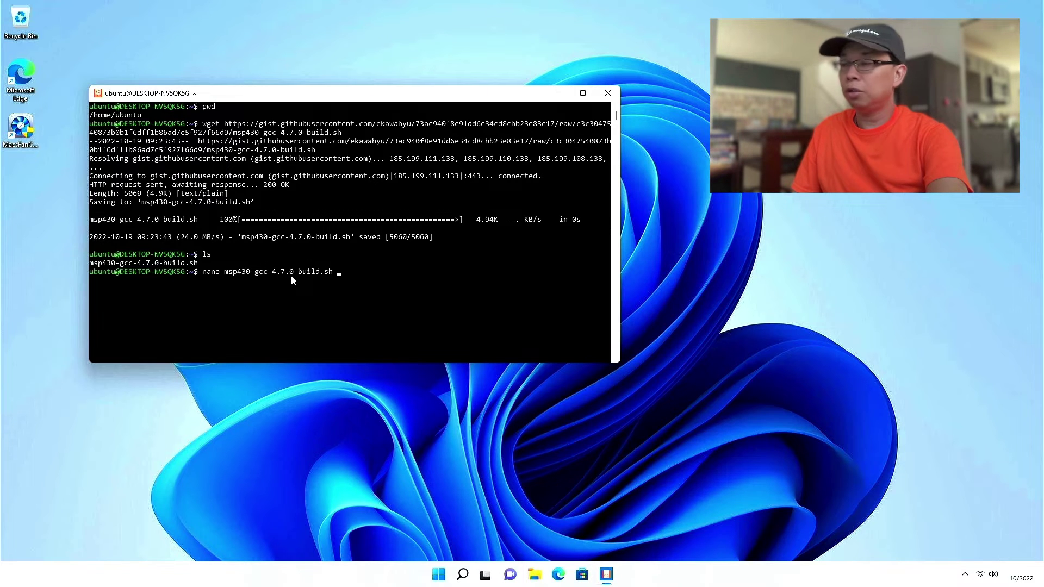
key("Return")
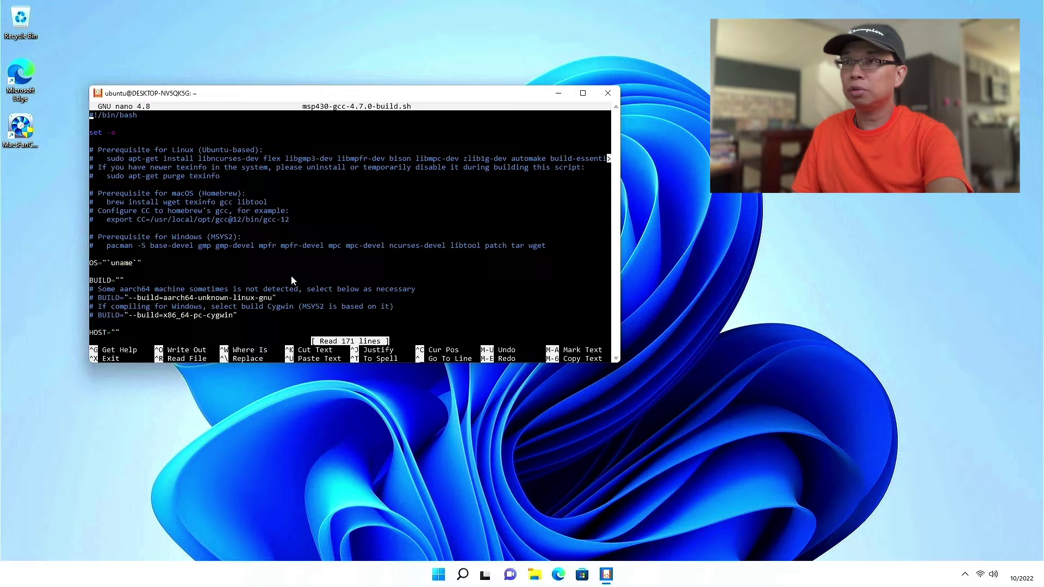
- Replace usr/local with home/ubuntu so INSTALL_PREFIX reads /home/ubuntu/msp430, then save and exit
scroll(291, 279, "down", 7)
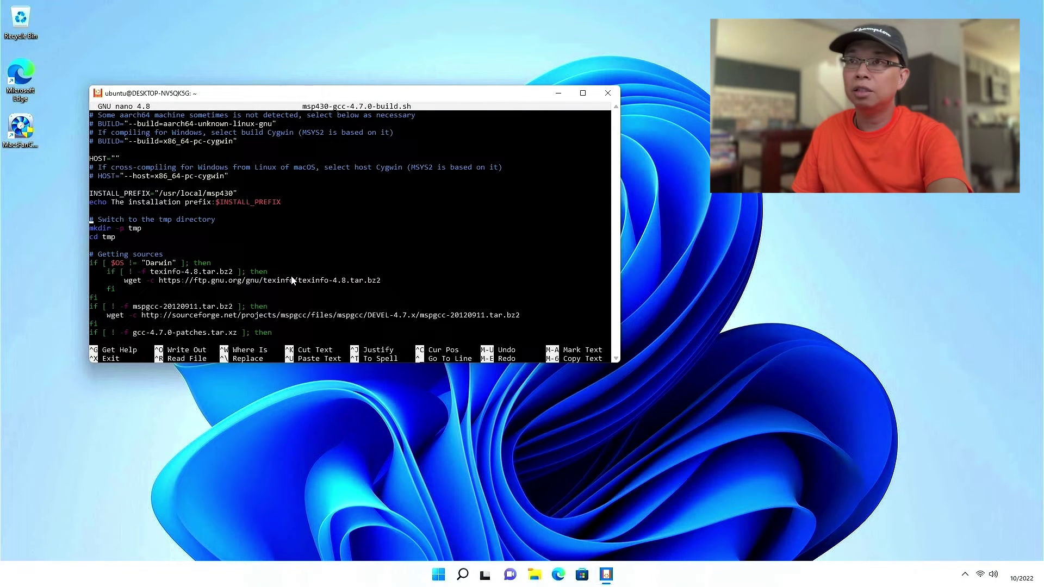
key("Left")
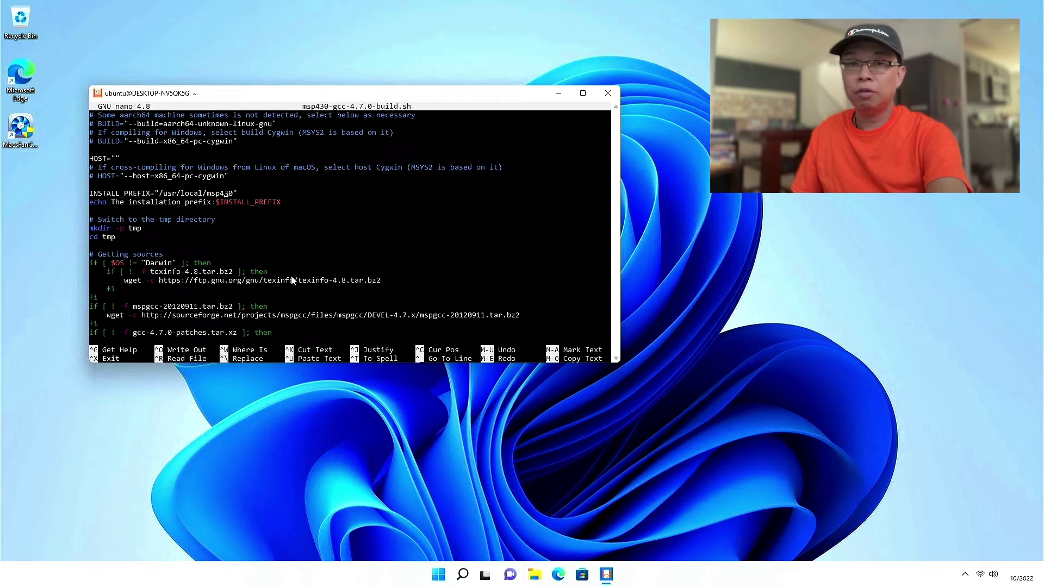
key("BackSpace")
key("BackSpace")
key("BackSpace")
key("BackSpace")
key("BackSpace")
key("BackSpace")
key("BackSpace")
key("BackSpace")
key("BackSpace")
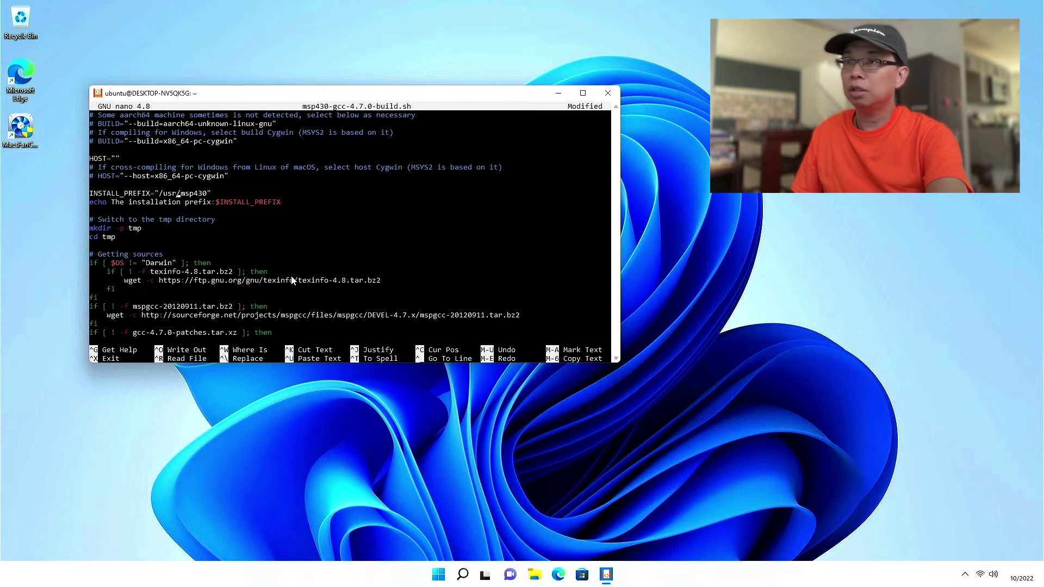
type("home/ub")
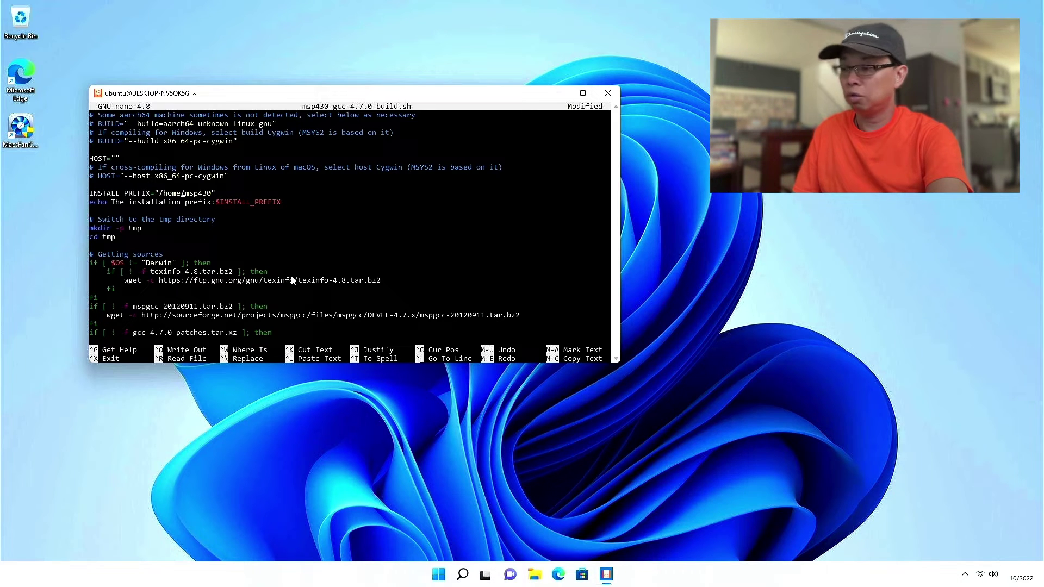
type("untu/")
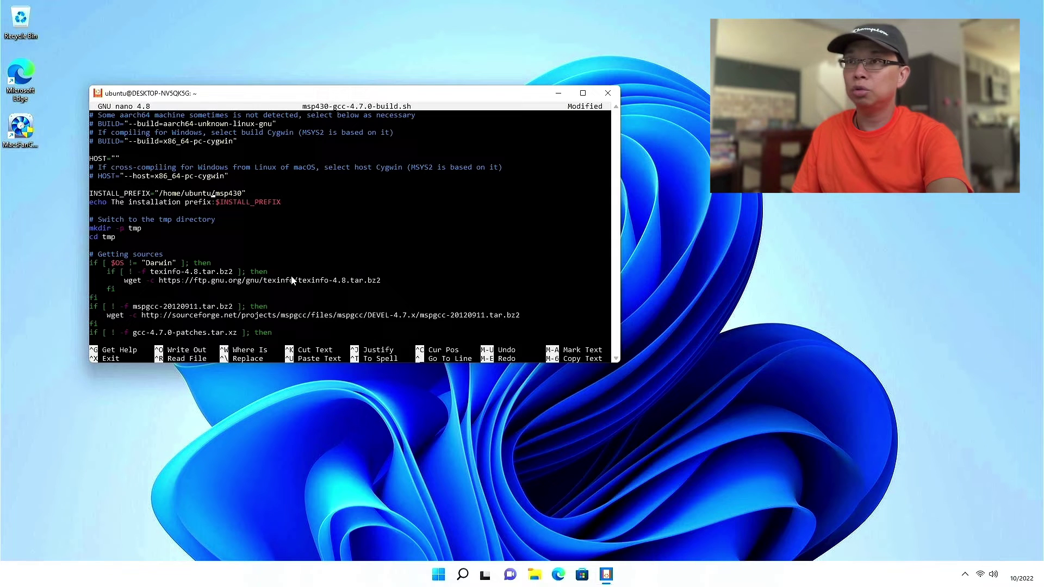
key("ctrl+x")
key("y")
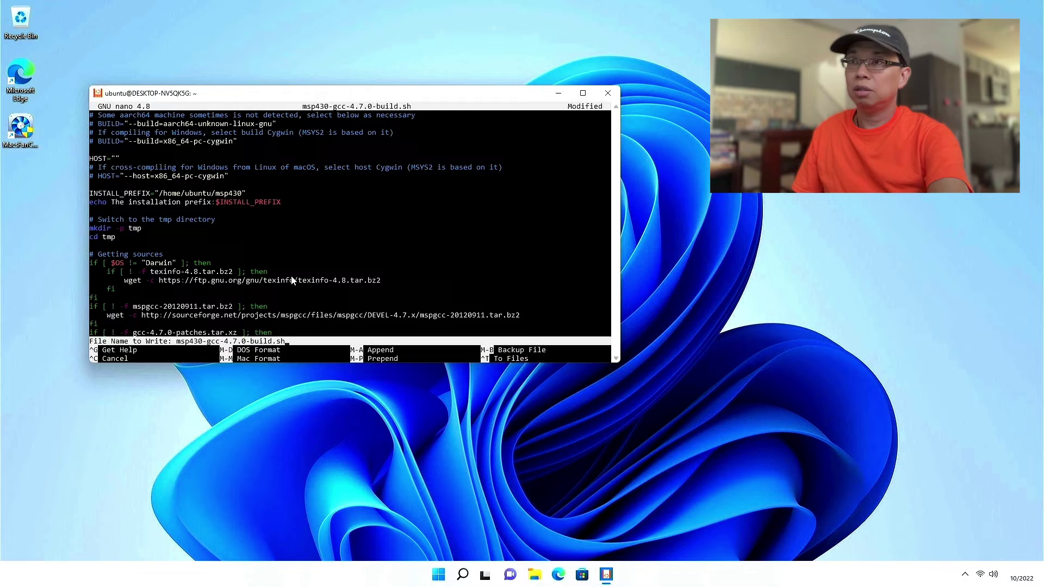
key("Return")
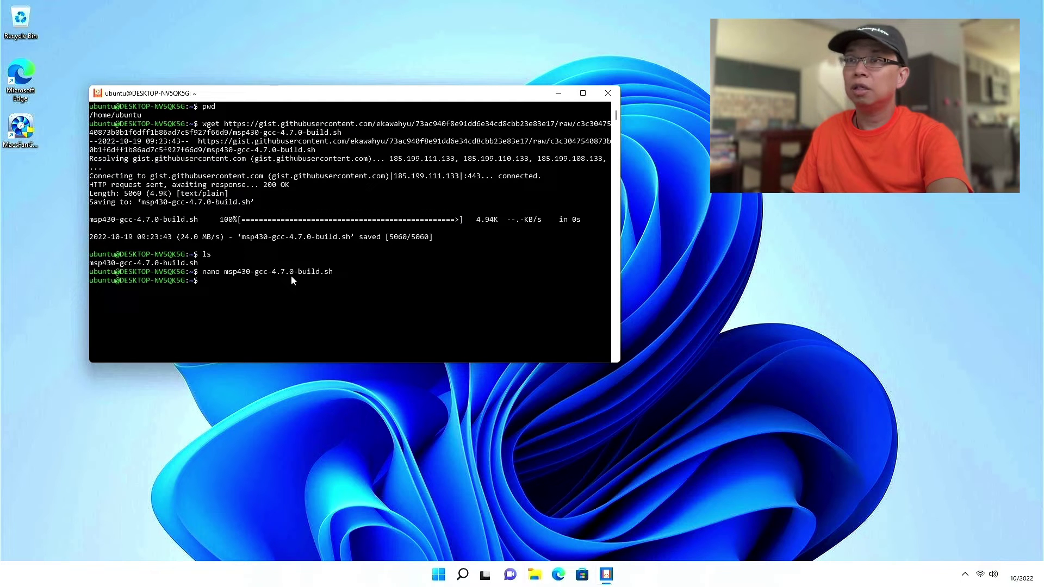
- Run chmod +x on msp430-gcc-4.7.0-build.sh
type("ch")
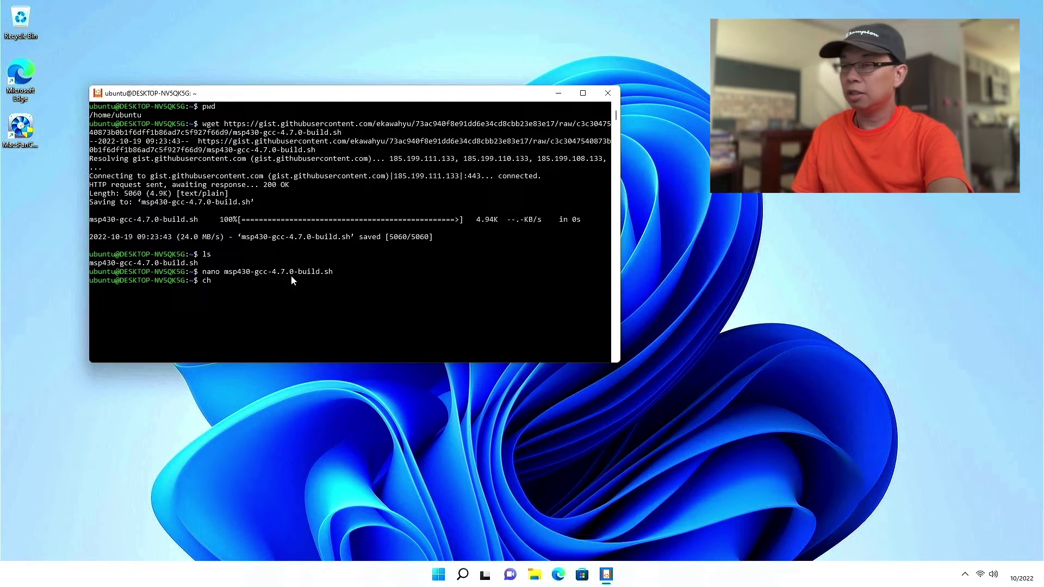
type("mod +x")
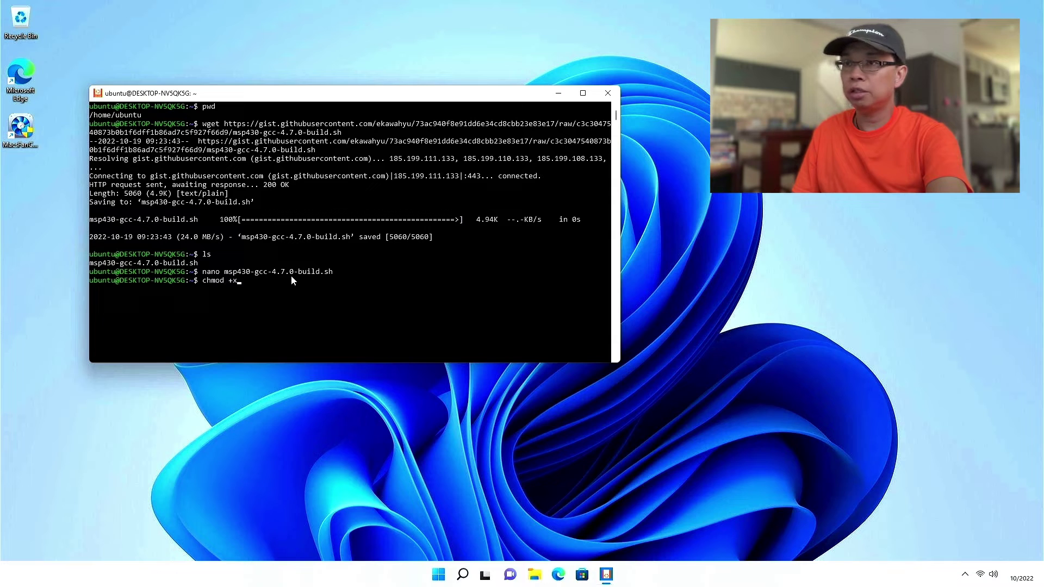
type(" ms")
key("Tab")
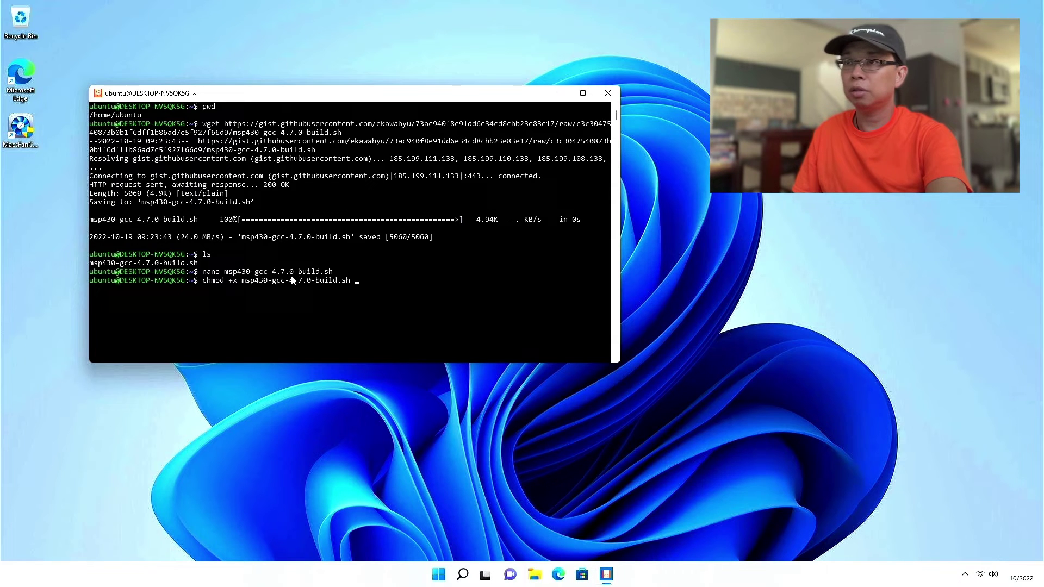
key("Return")
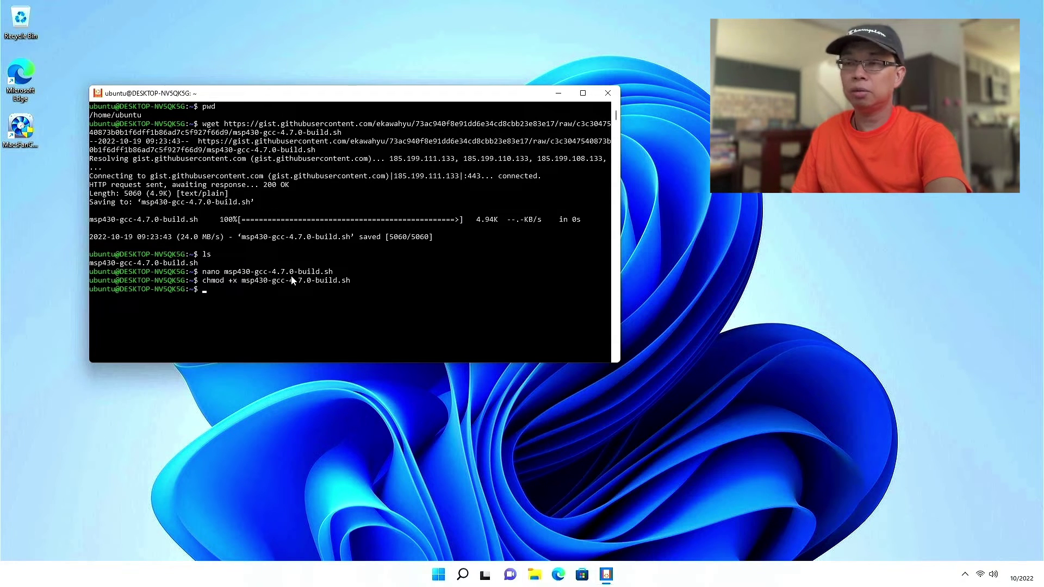
- Start entering ./msp430-gcc-4.7.0-build.sh, then erase it without running it
type("./ms")
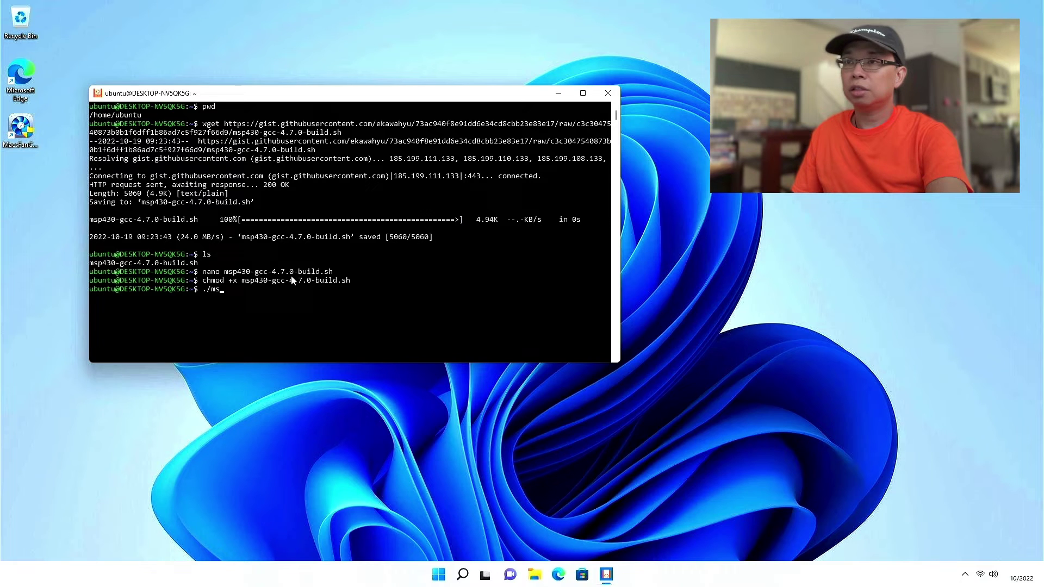
key("Tab")
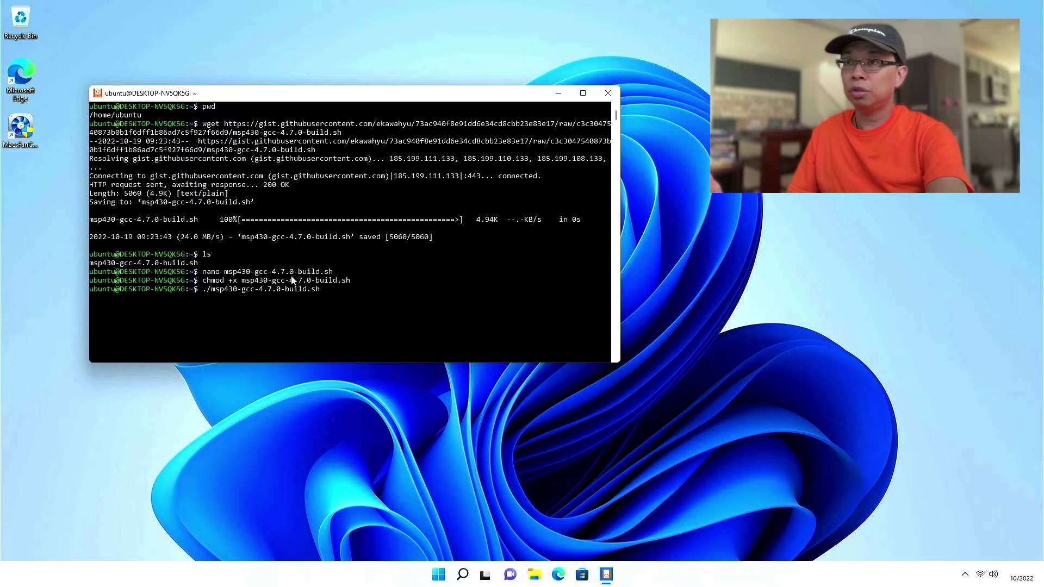
key("BackSpace")
key("BackSpace")
key("BackSpace")
key("BackSpace")
key("BackSpace")
key("BackSpace")
key("BackSpace")
key("BackSpace")
key("BackSpace")
key("BackSpace")
key("BackSpace")
key("BackSpace")
key("BackSpace")
key("BackSpace")
key("BackSpace")
key("BackSpace")
key("BackSpace")
key("BackSpace")
key("BackSpace")
key("BackSpace")
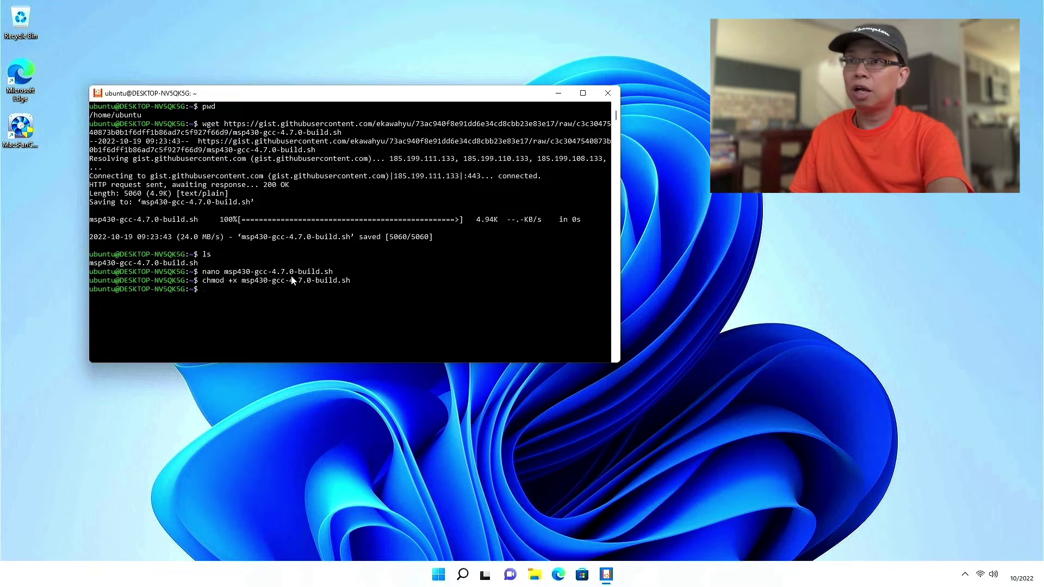
- Reopen the build script, copy its sudo apt-get install prerequisite line, and paste it at the prompt
key("Up")
key("Up")
key("Return")
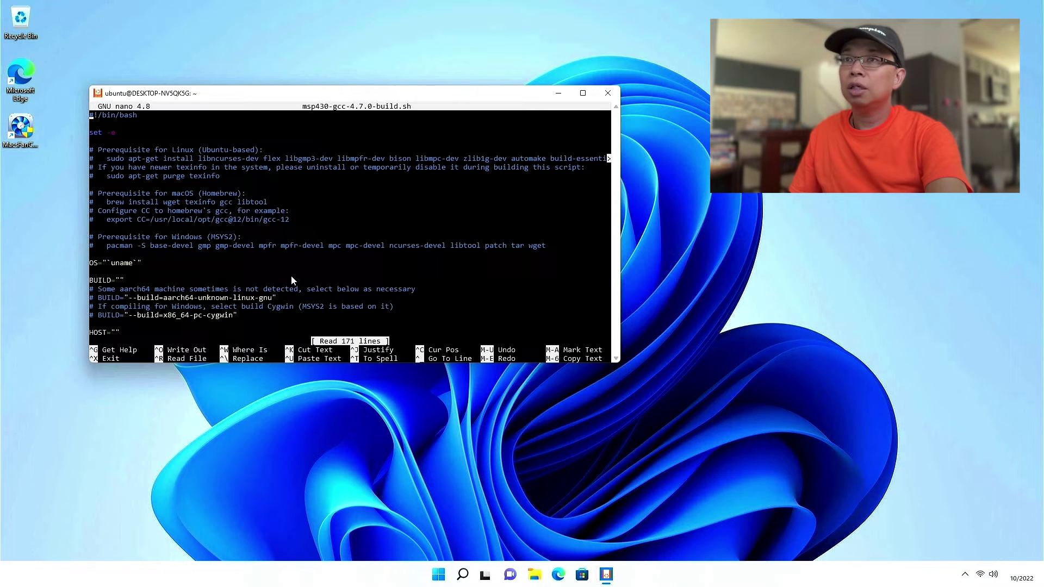
left_click_drag(620, 257, 770, 257)
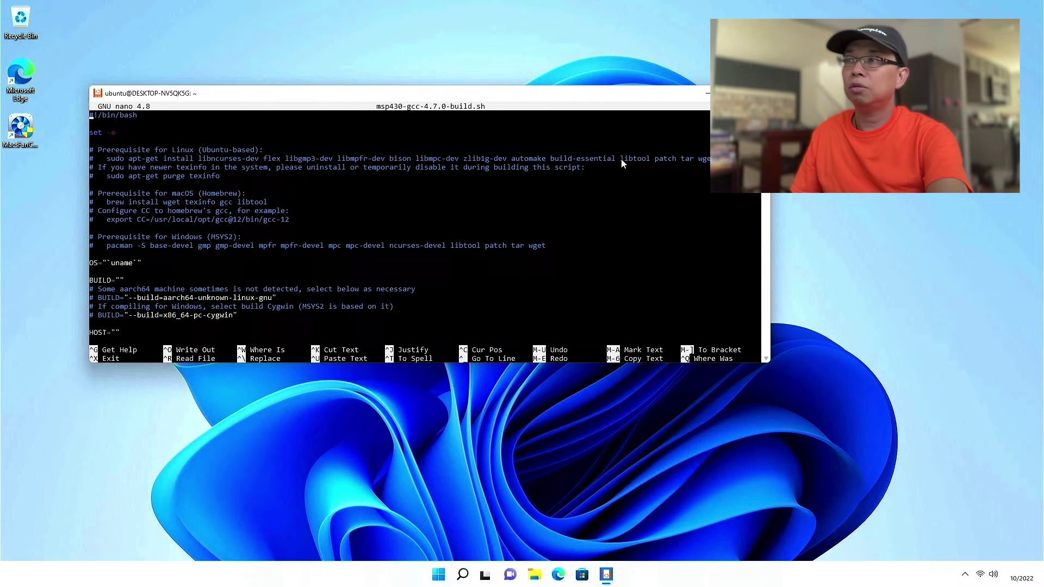
left_click_drag(708, 158, 108, 160)
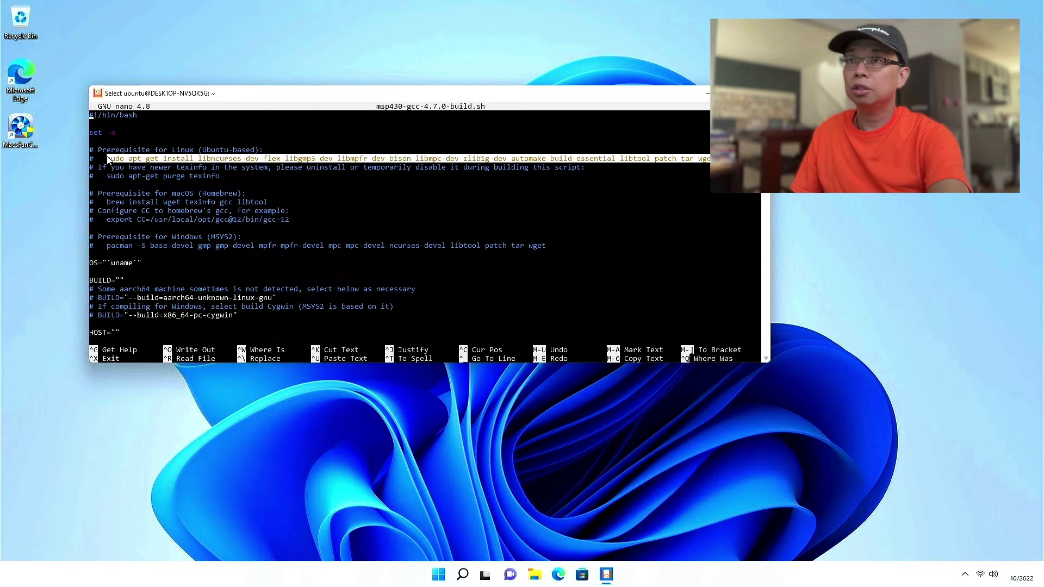
right_click(107, 159)
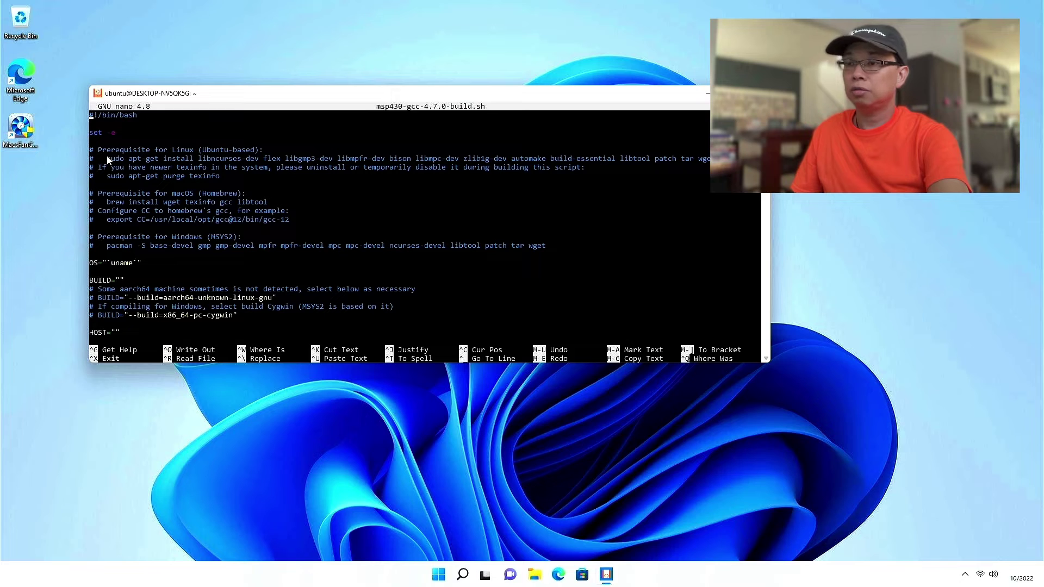
key("ctrl+x")
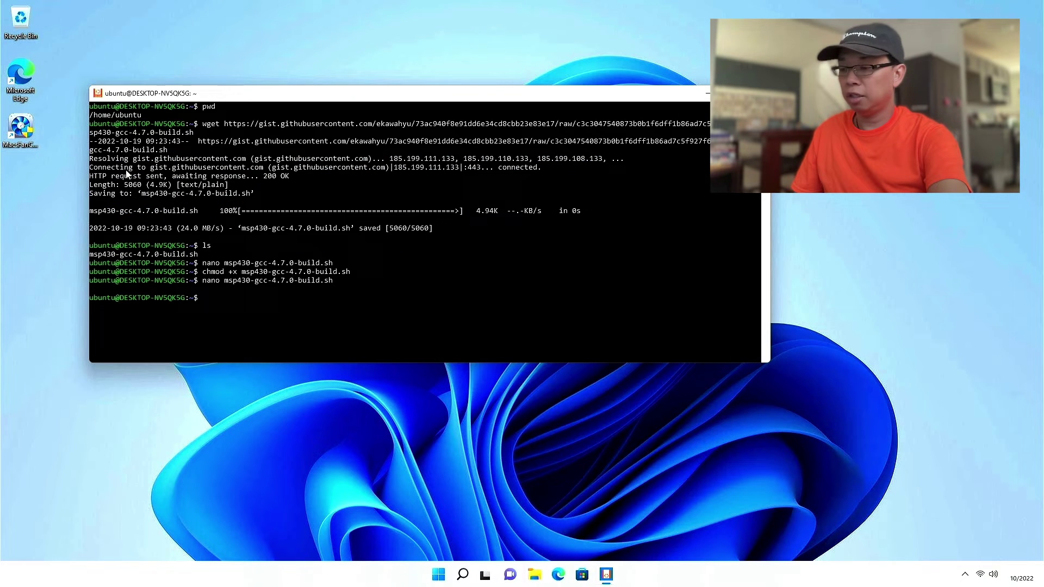
right_click(130, 192)
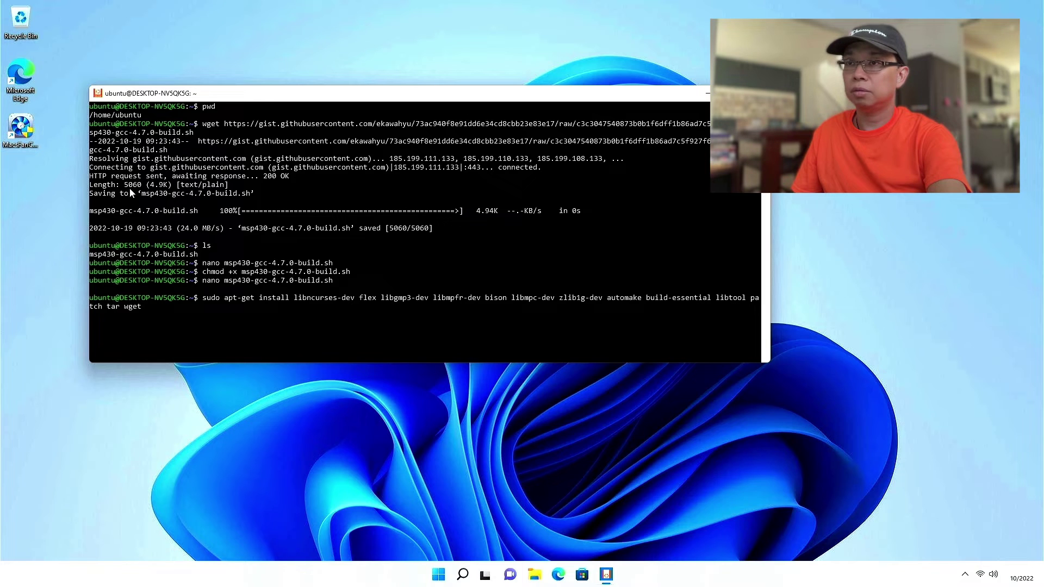
- Run the apt-get install with the sudo password and confirm y, installing flex, gcc, g++ and build-essential
key("Return")
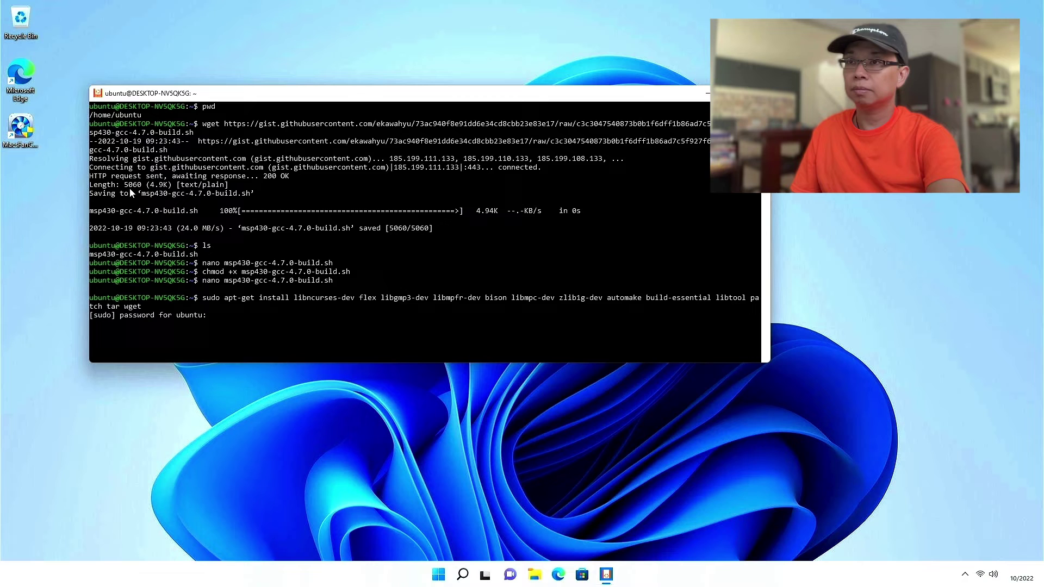
key("Return")
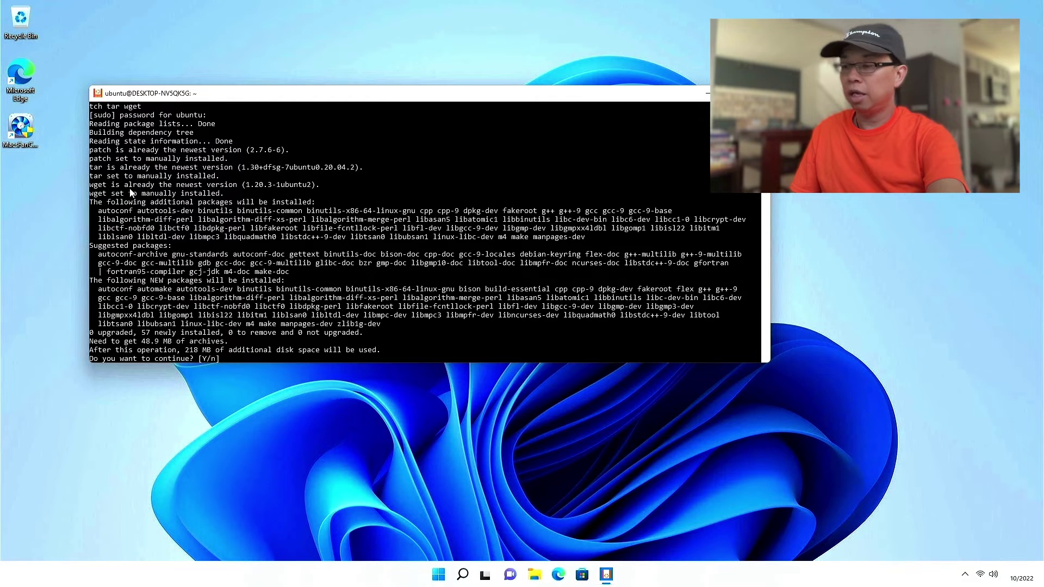
type("y")
key("Return")
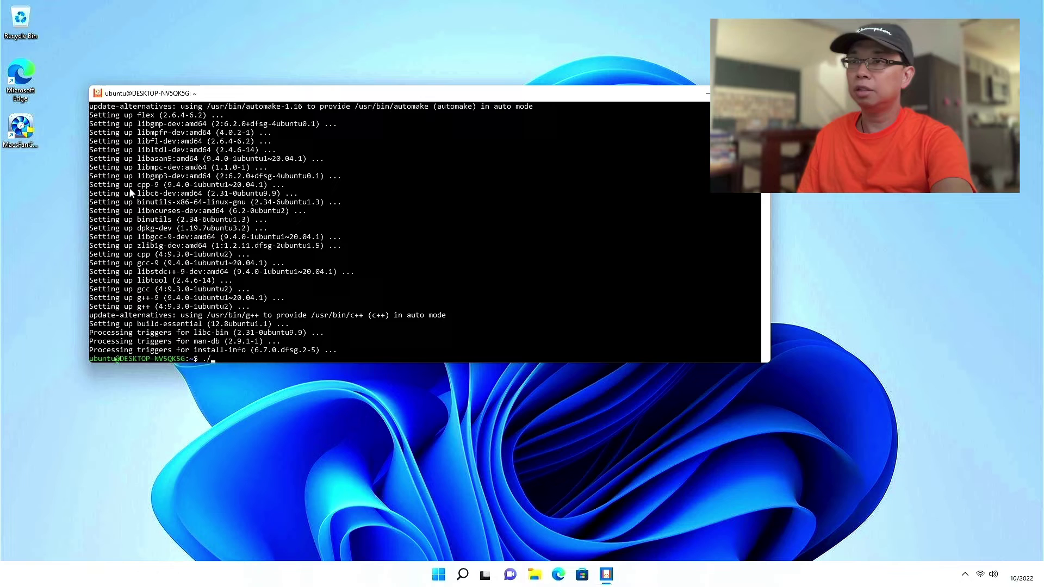
- Run ./msp430-gcc-4.7.0-build.sh and let it build and install into /home/ubuntu/msp430
type("./ms")
key("Tab")
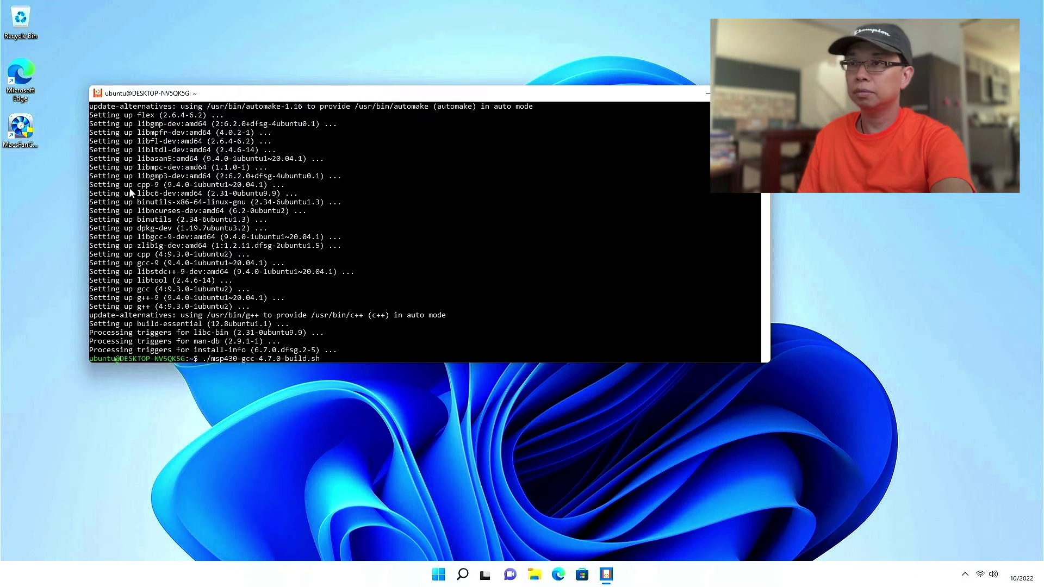
key("Return")
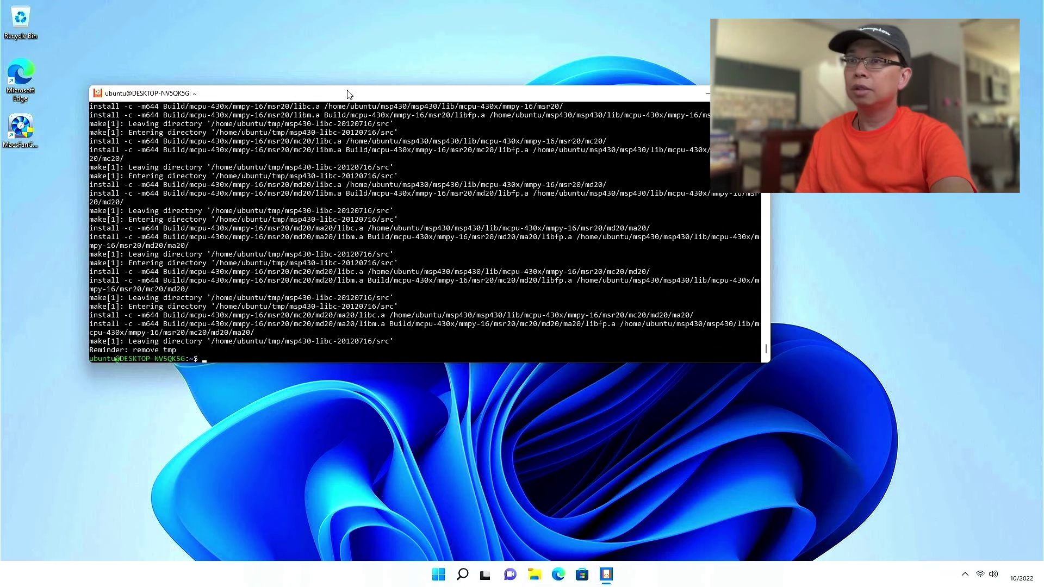
- List the home folder, check ./msp430/bin/msp430-gcc -v shows 4.7.0, then exit the terminal
type("ls")
key("Return")
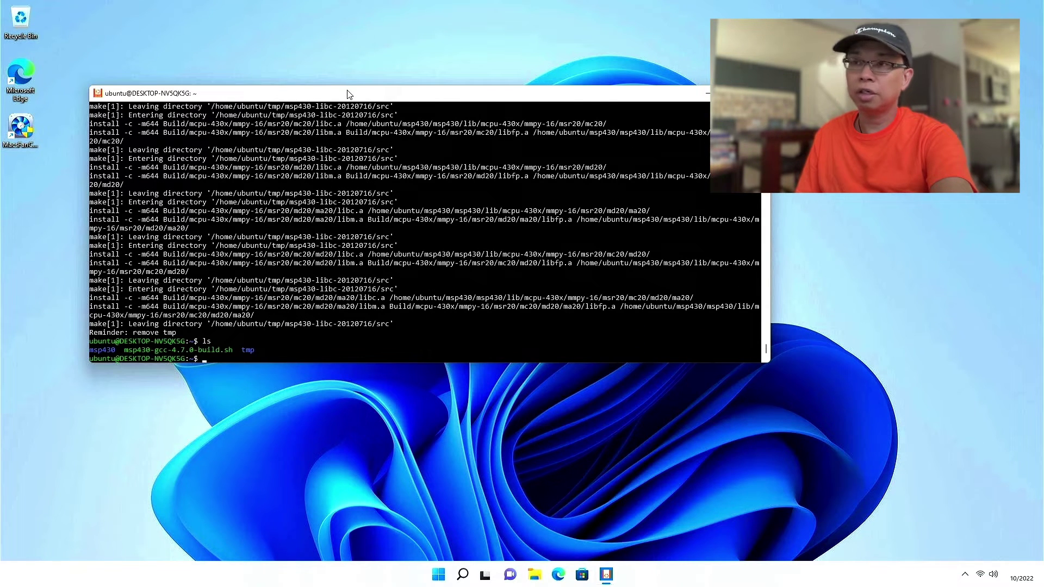
type("./m")
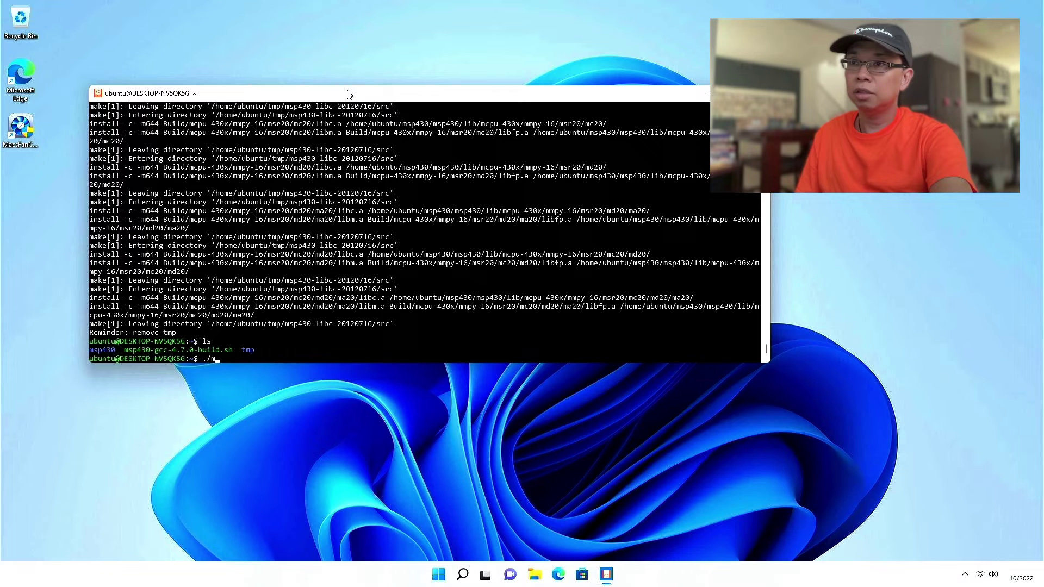
type("sp430/bin/msp")
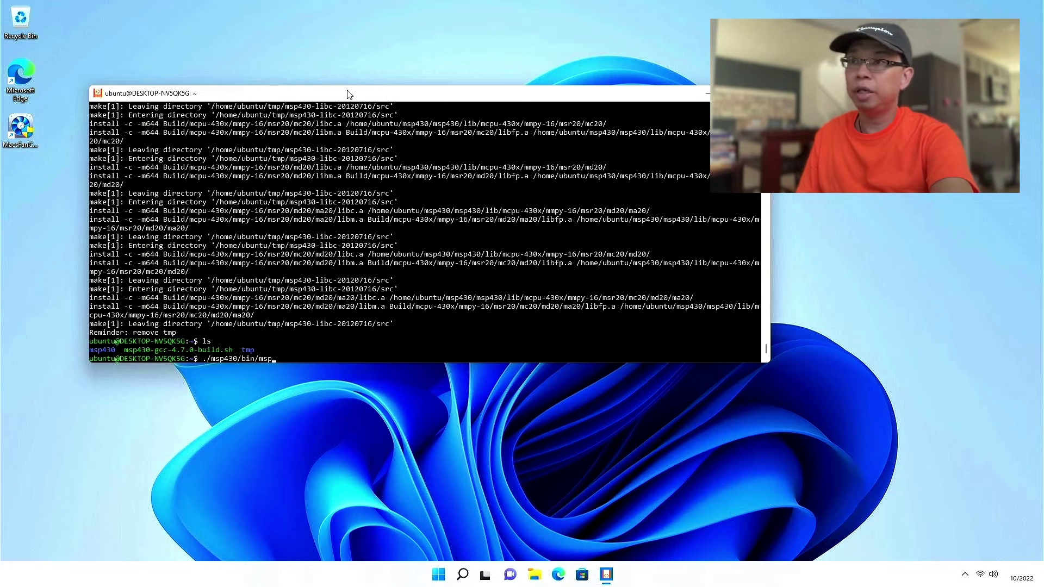
key("Tab")
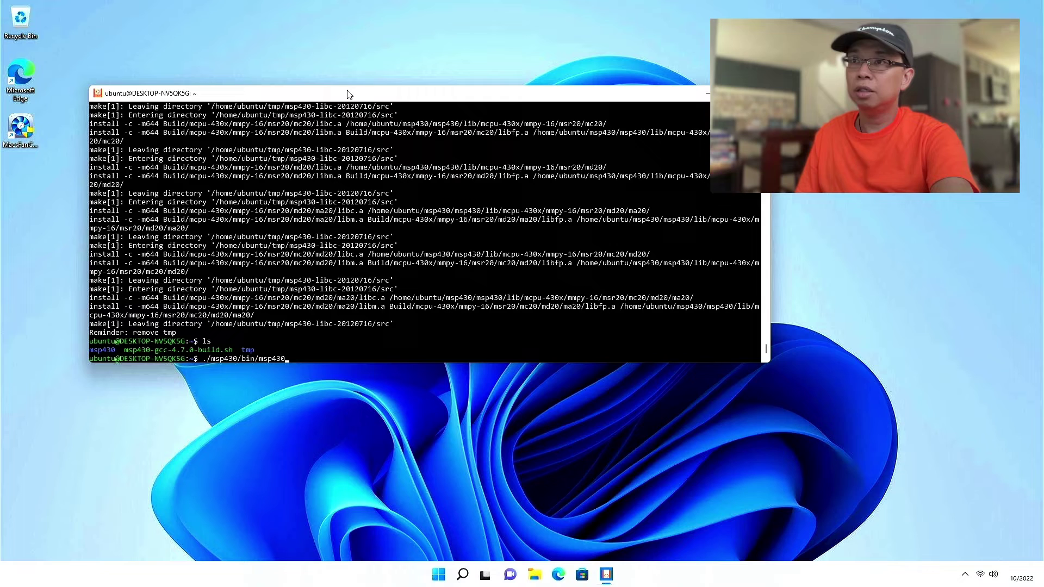
type("g")
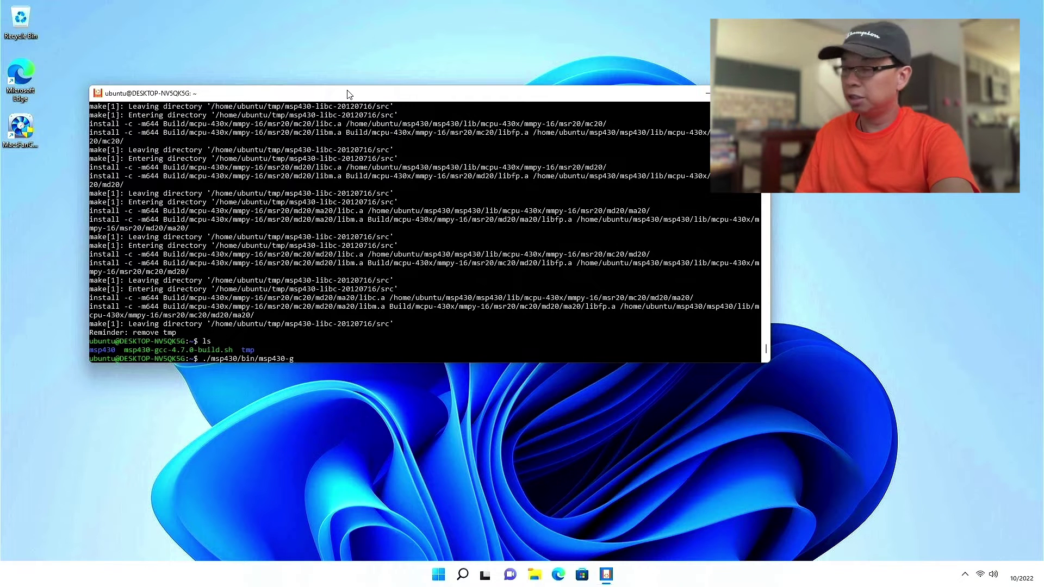
type("cc -v")
key("Return")
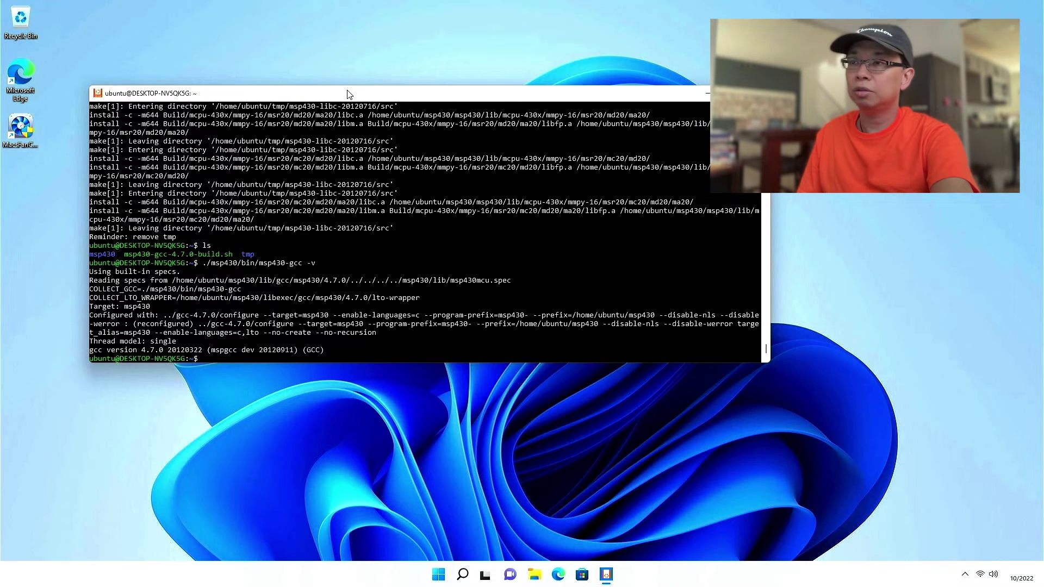
type("exi")
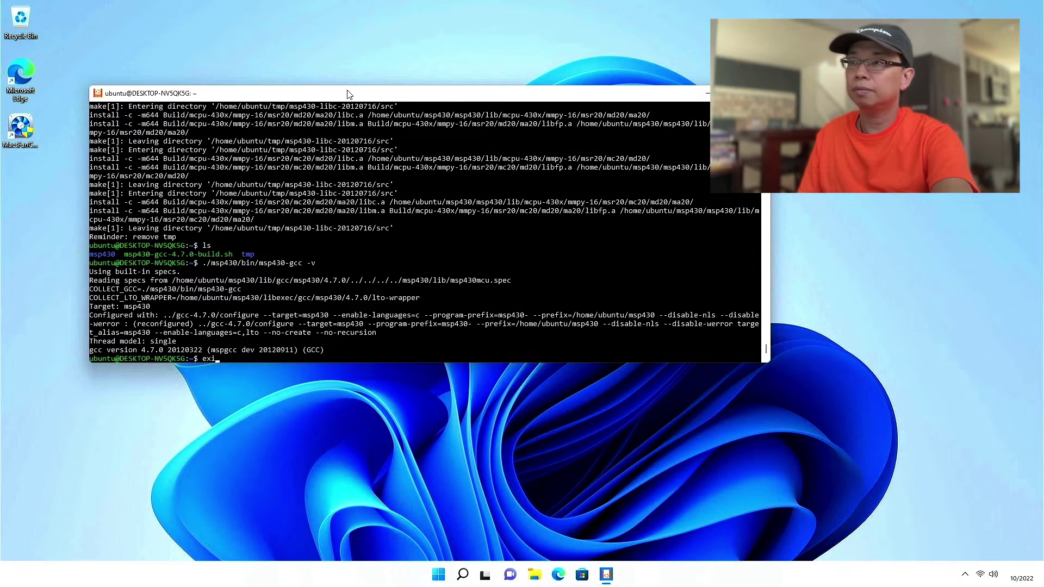
type("t")
key("Return")
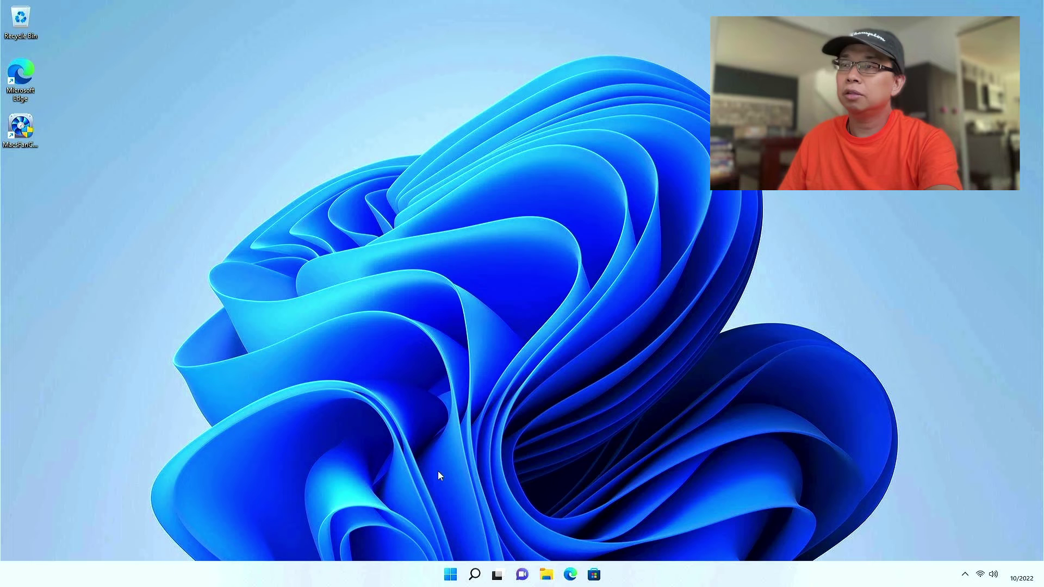
- Launch Ubuntu 20.04.5 LTS from Windows search, reposition its window, and run pwd showing /home/ubuntu
left_click(475, 572)
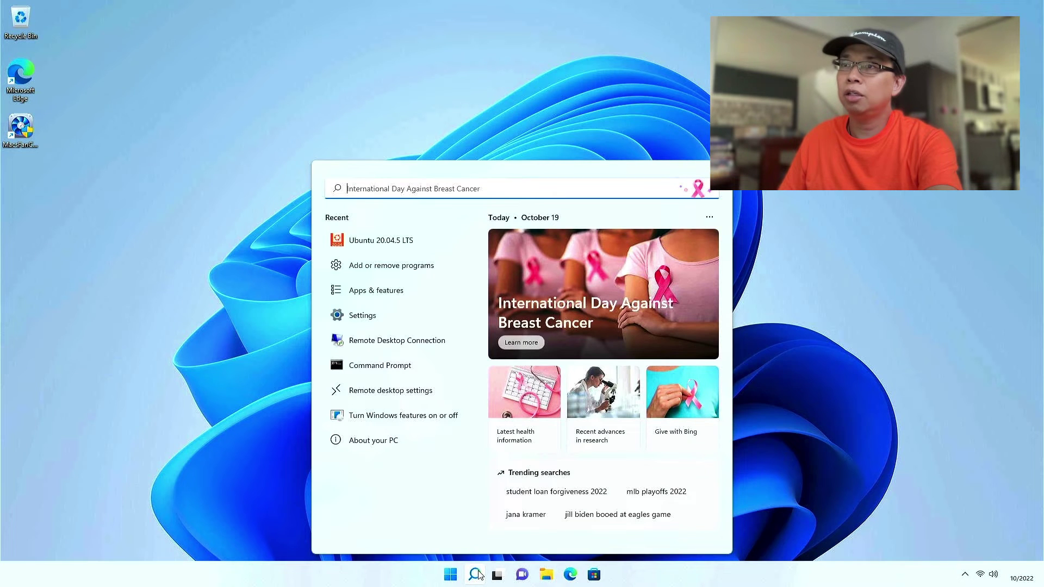
type("u")
key("BackSpace")
type("u")
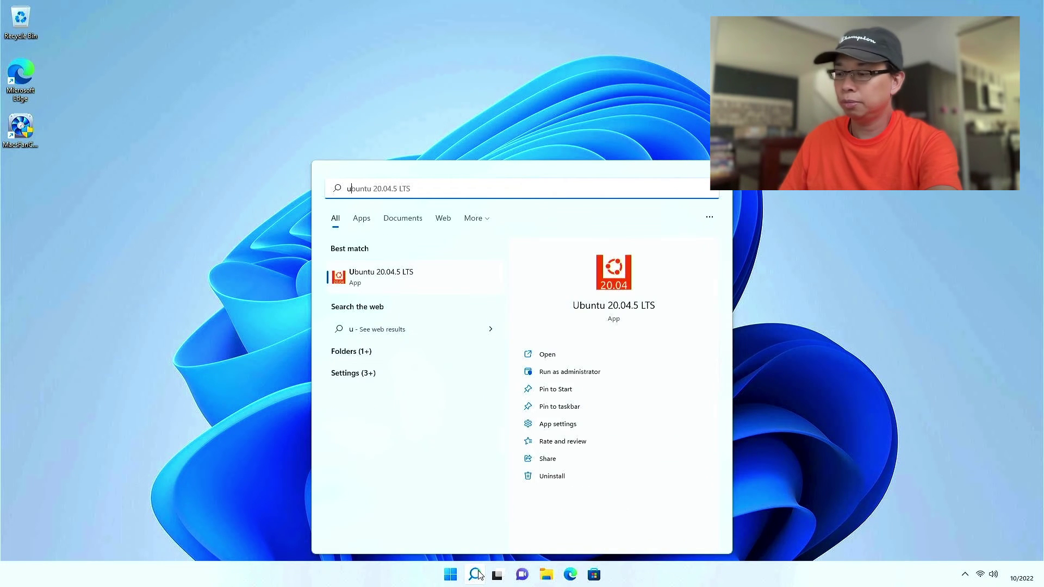
key("Return")
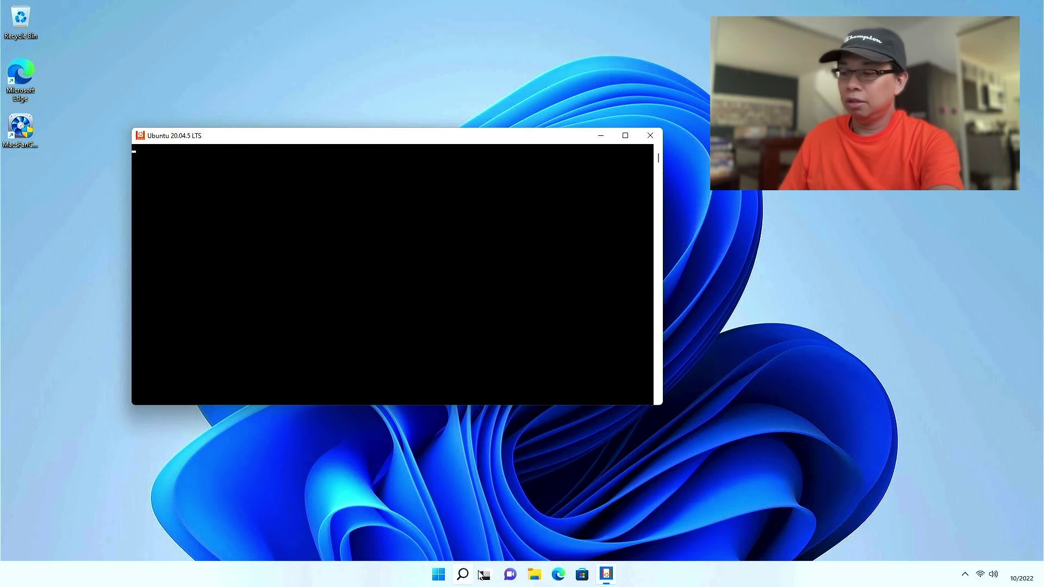
mouse_move(483, 583)
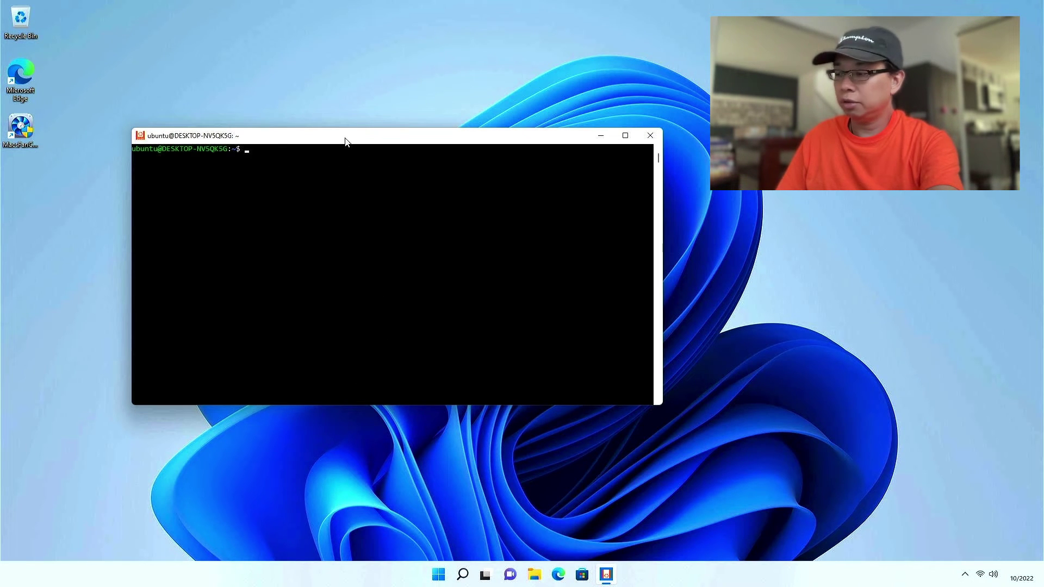
left_click_drag(344, 141, 312, 180)
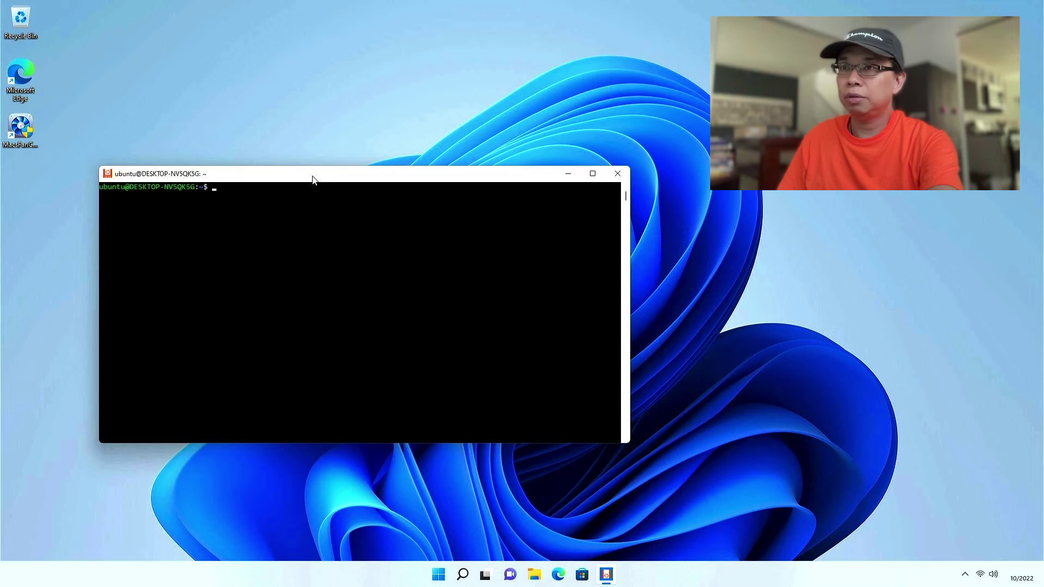
type("pwd")
key("Return")
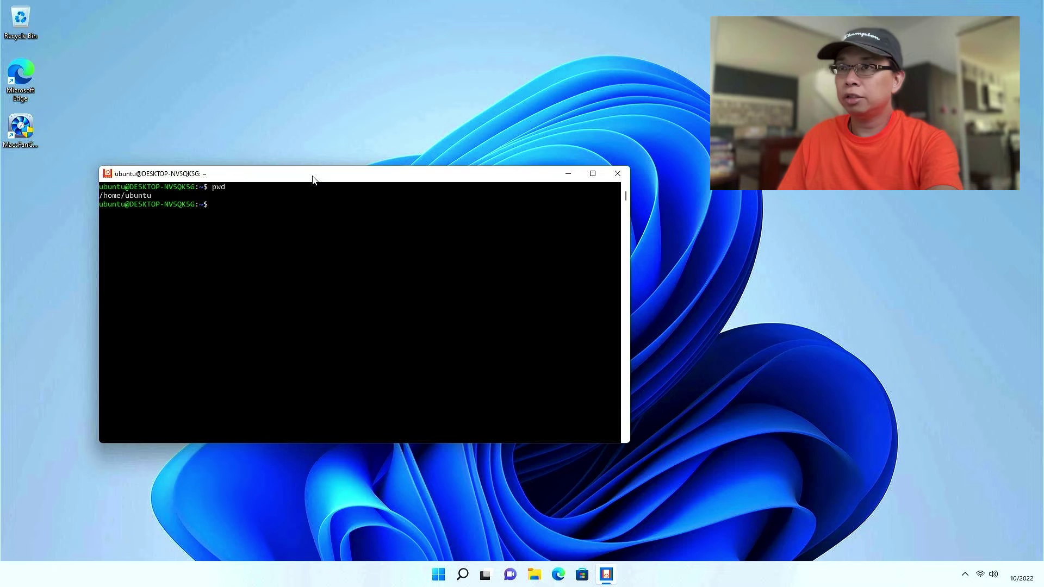
type("git clon")
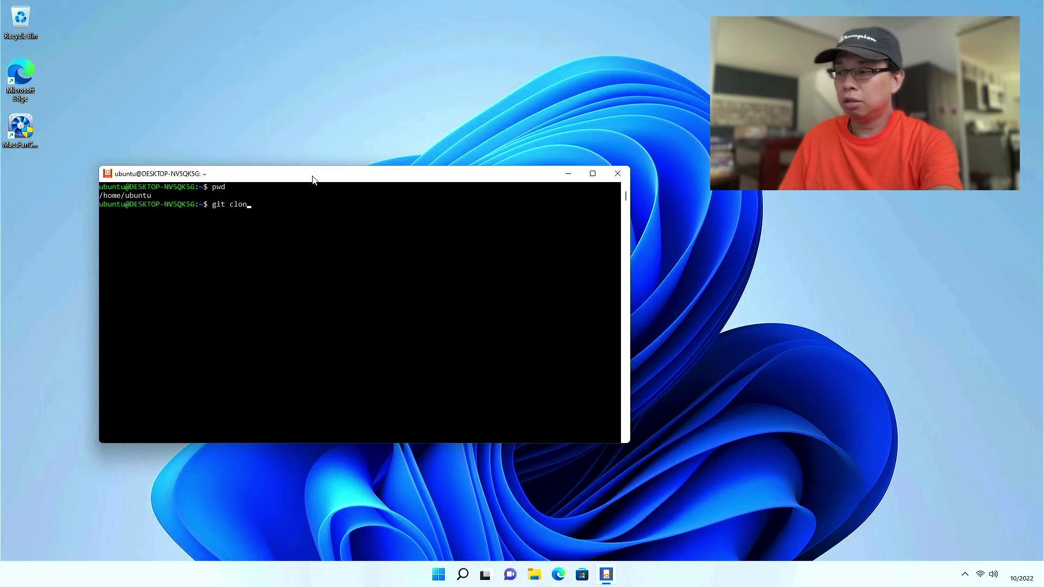
type("e https")
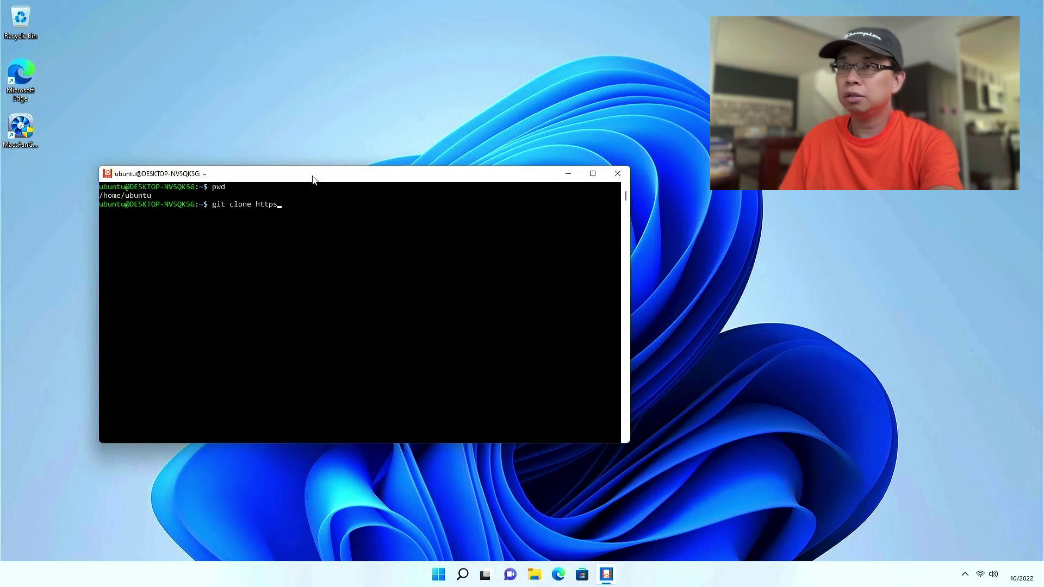
type("://")
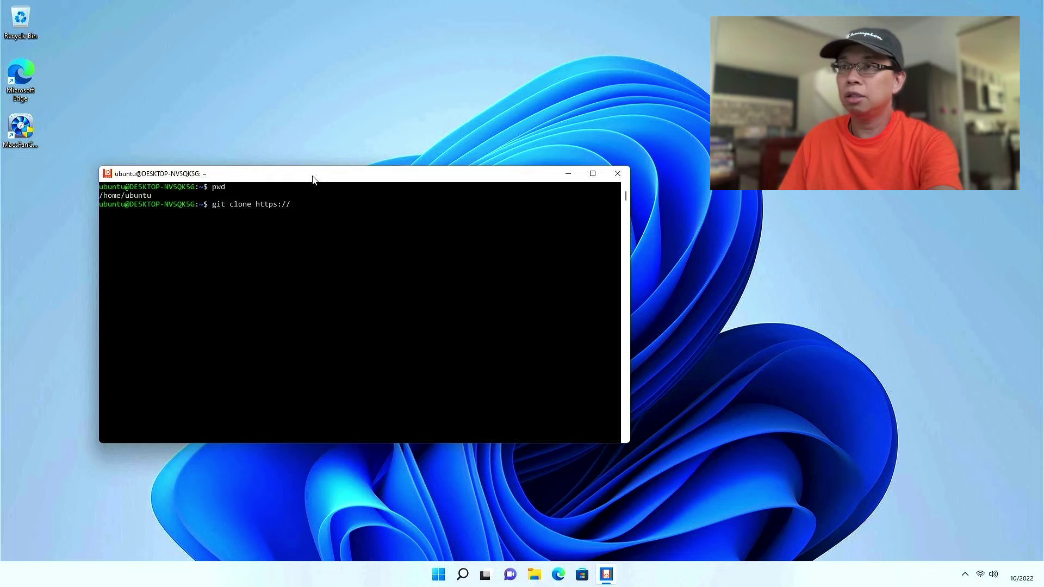
type("github.com/conti")
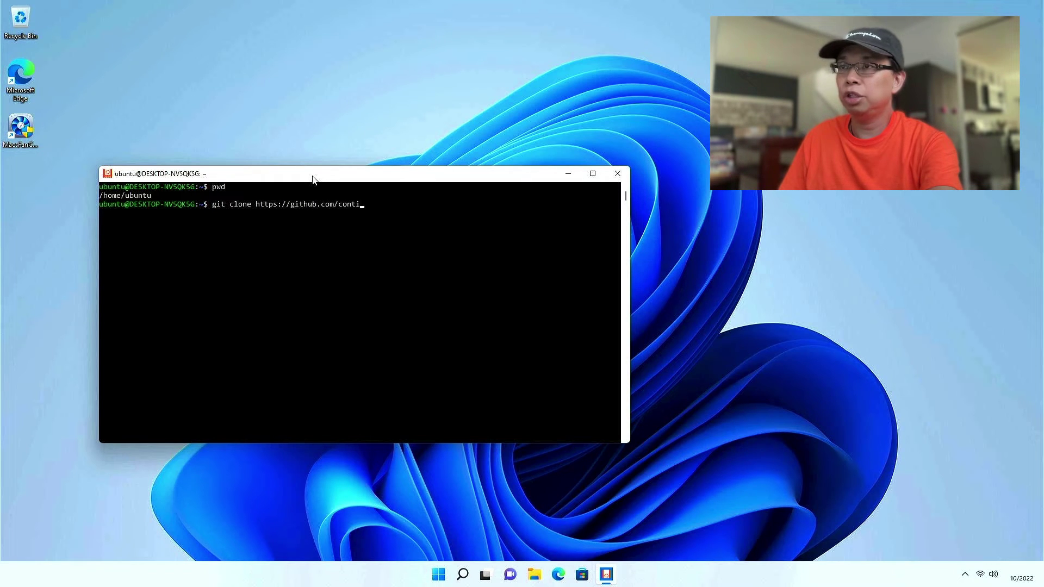
type("ki-ng")
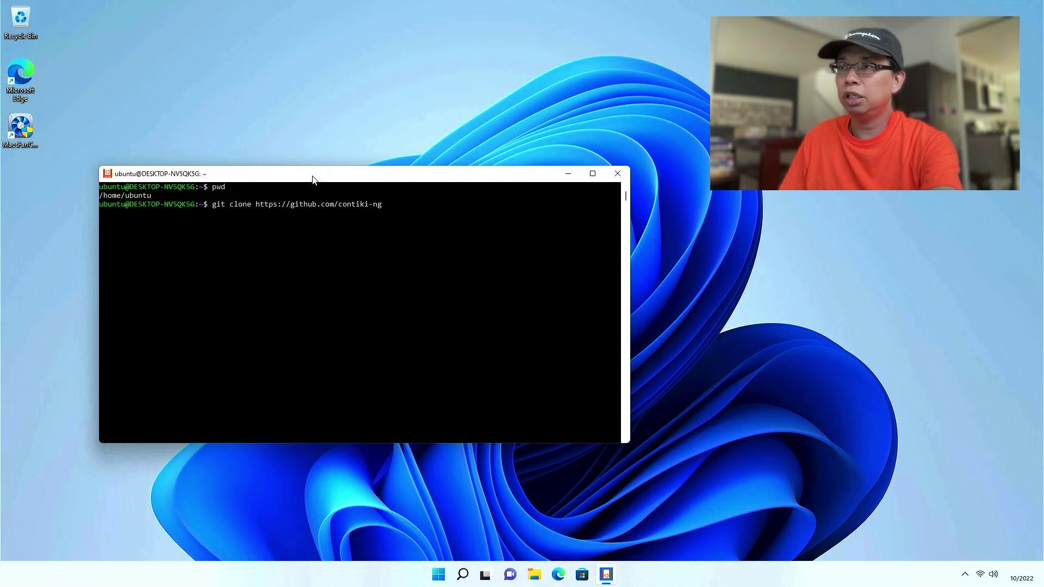
type("/contiki-ng")
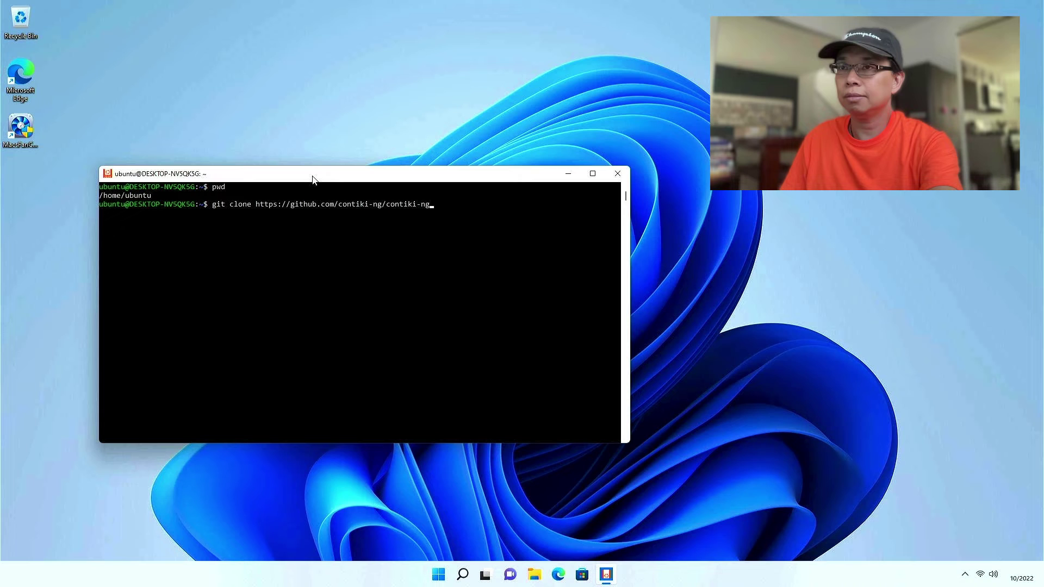
key("Return")
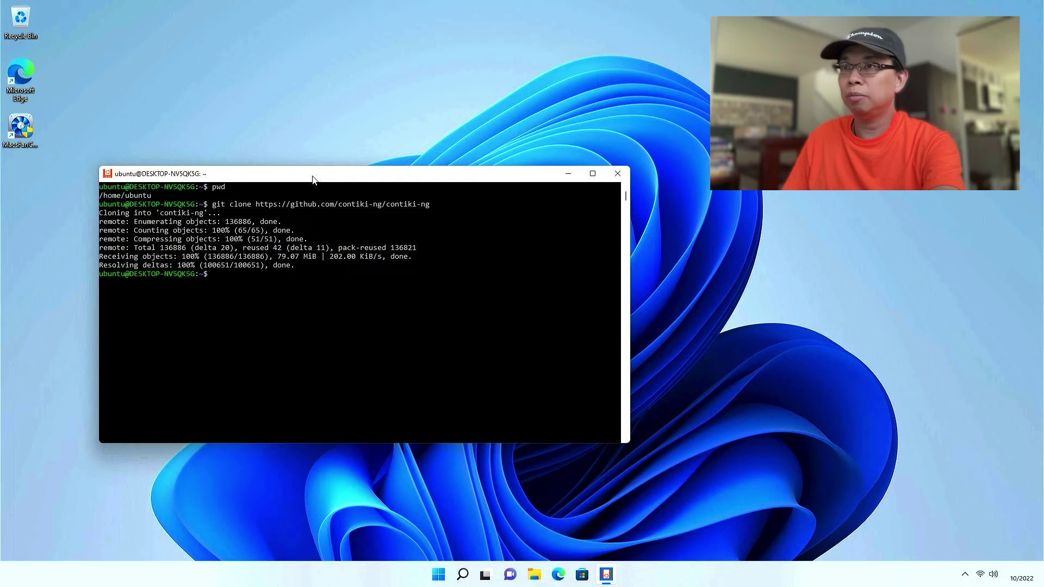
- Change into the contiki-ng folder
type("cd")
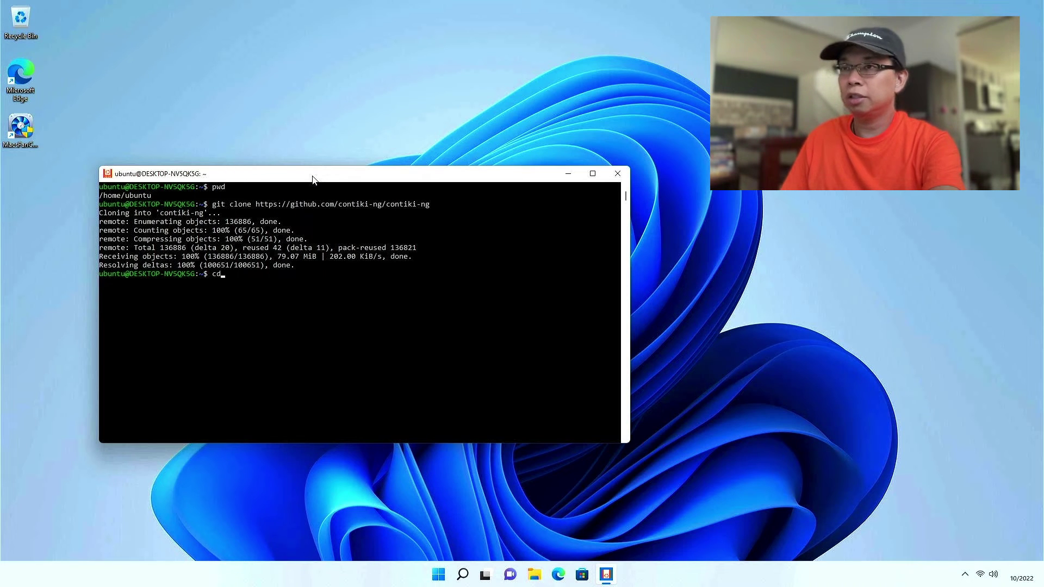
type(" contiki")
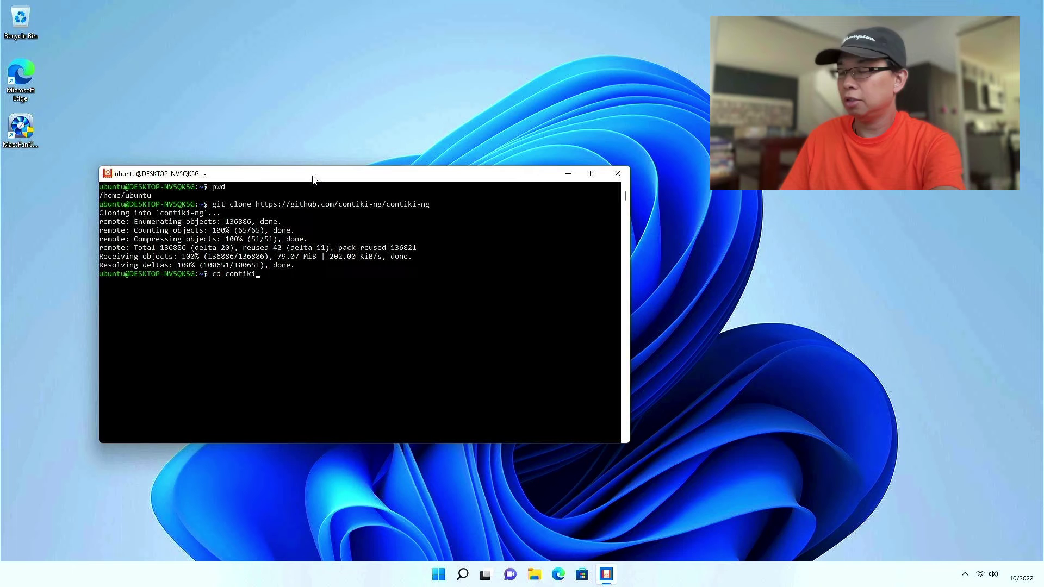
key("Tab")
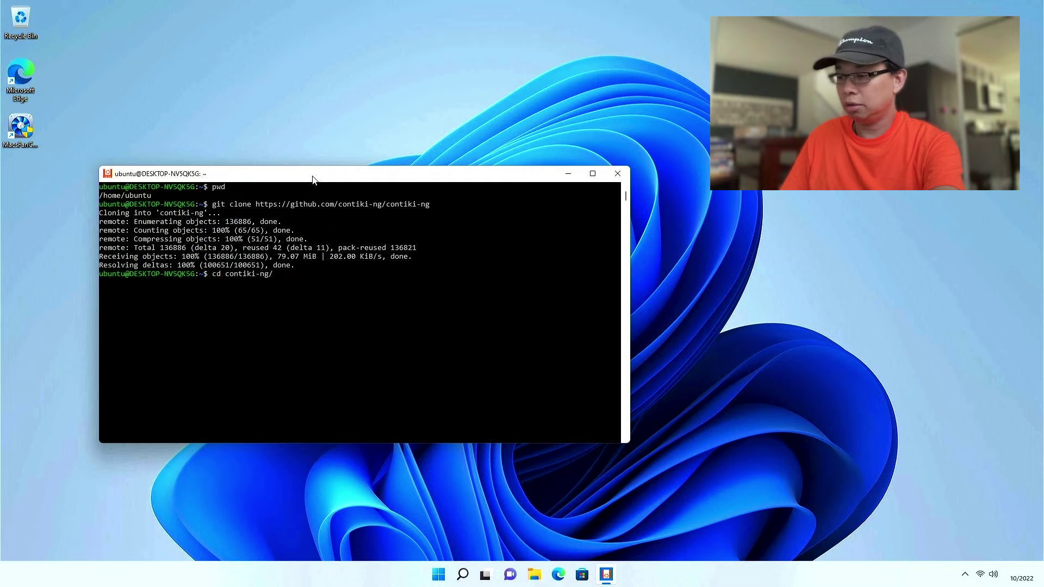
key("Return")
- Run git submodule init tools/cooja/ and git submodule update to fetch Cooja
type("git")
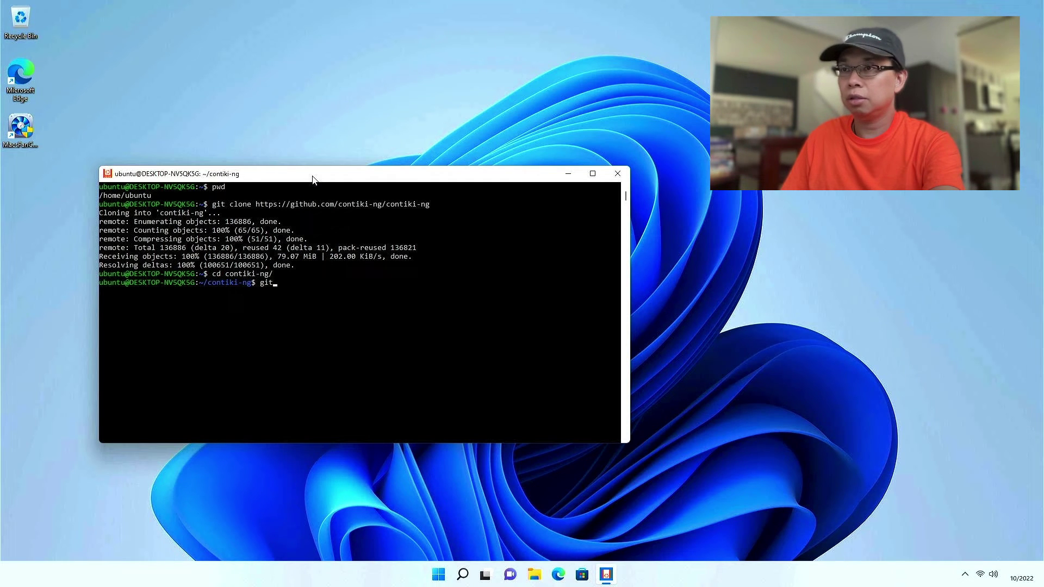
type(" submodul")
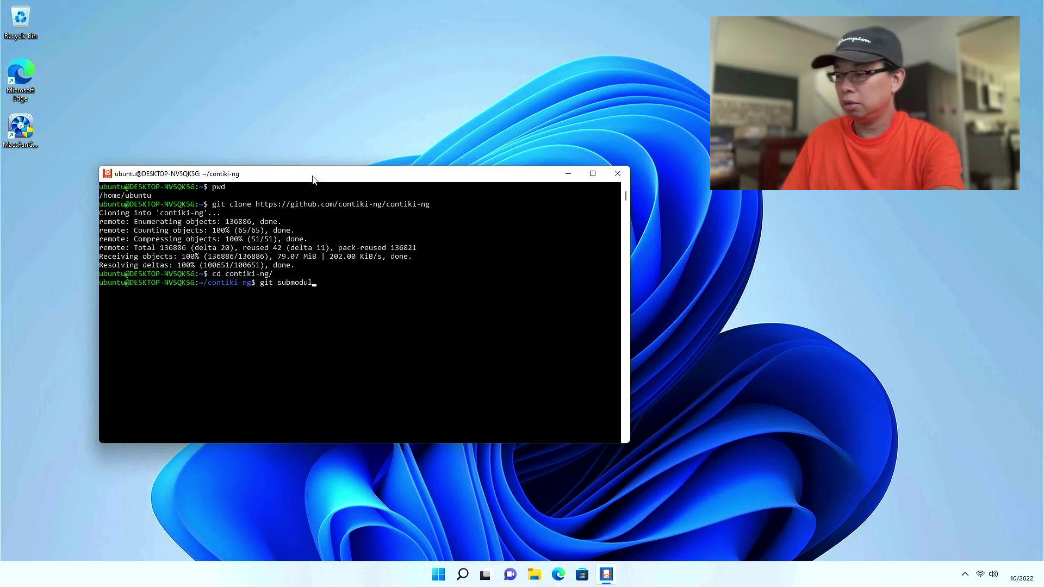
type("e init ")
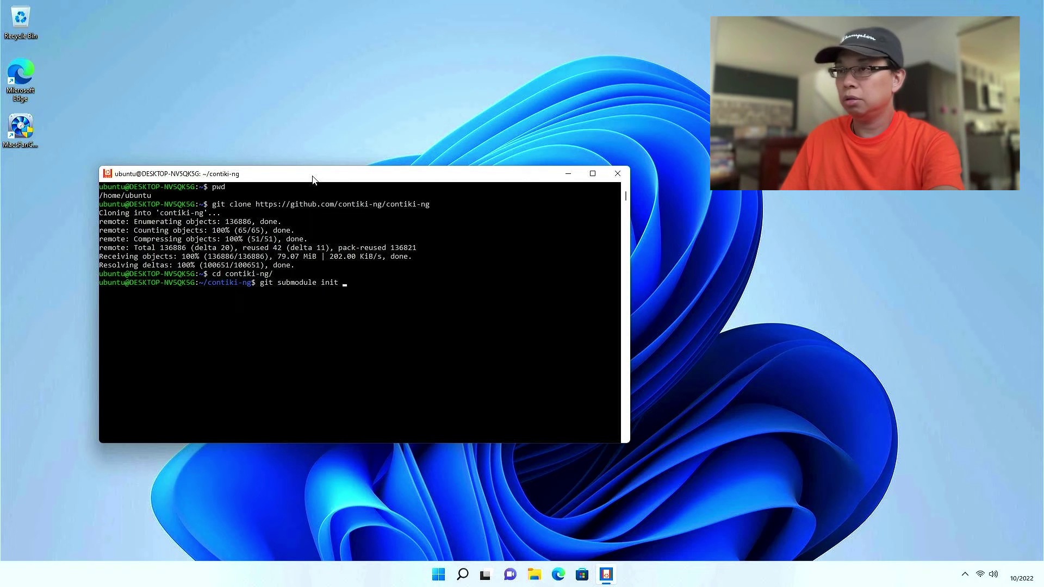
type("tools/")
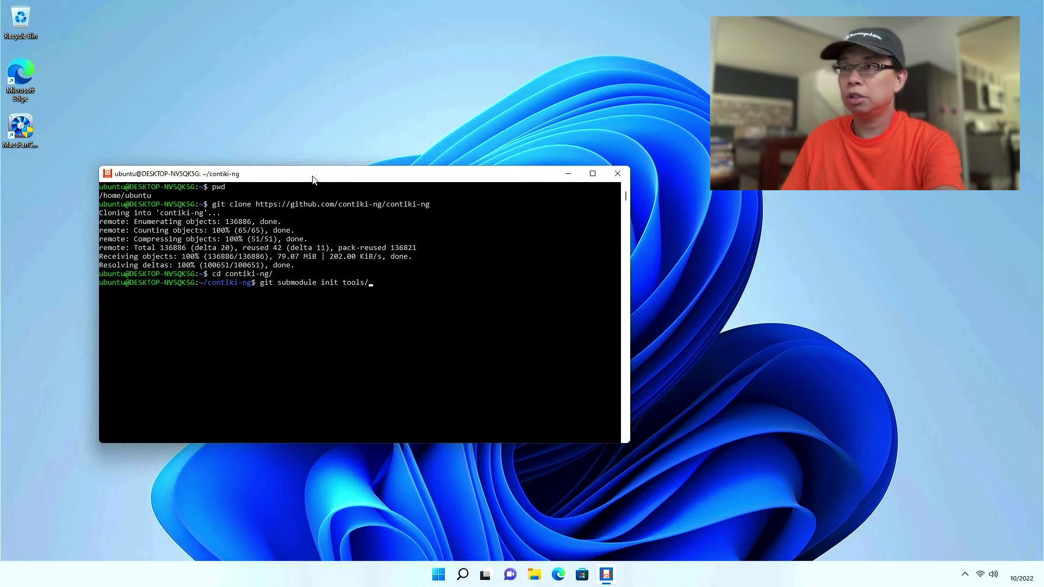
type("cooja/")
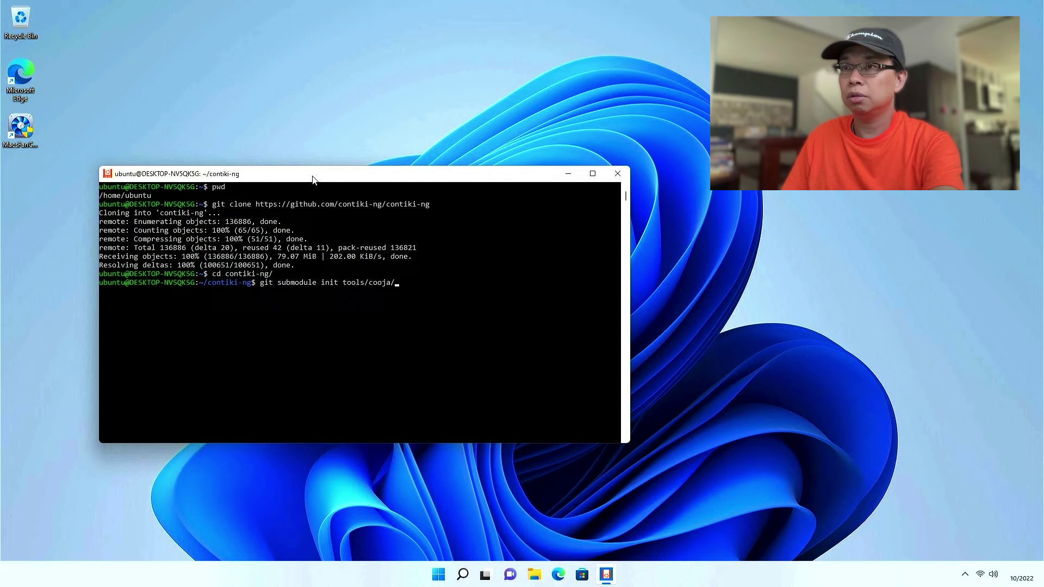
key("Return")
type("g")
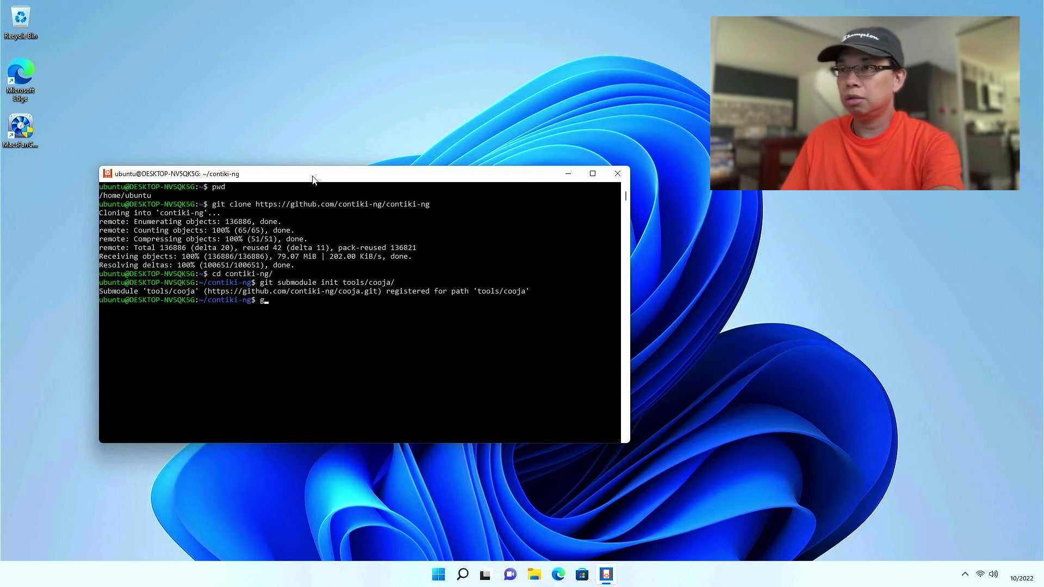
type("it submo")
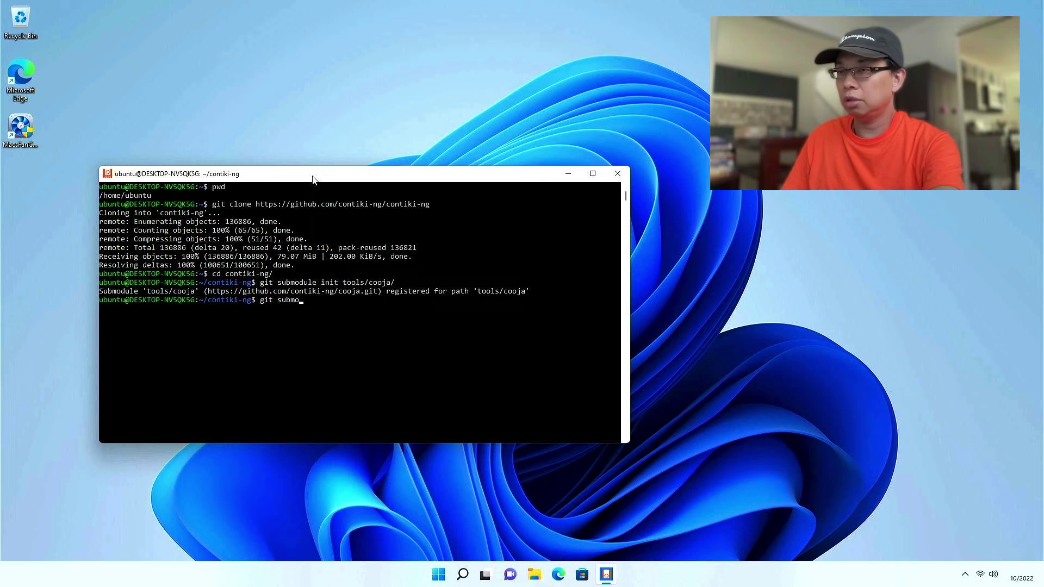
type("dule upda")
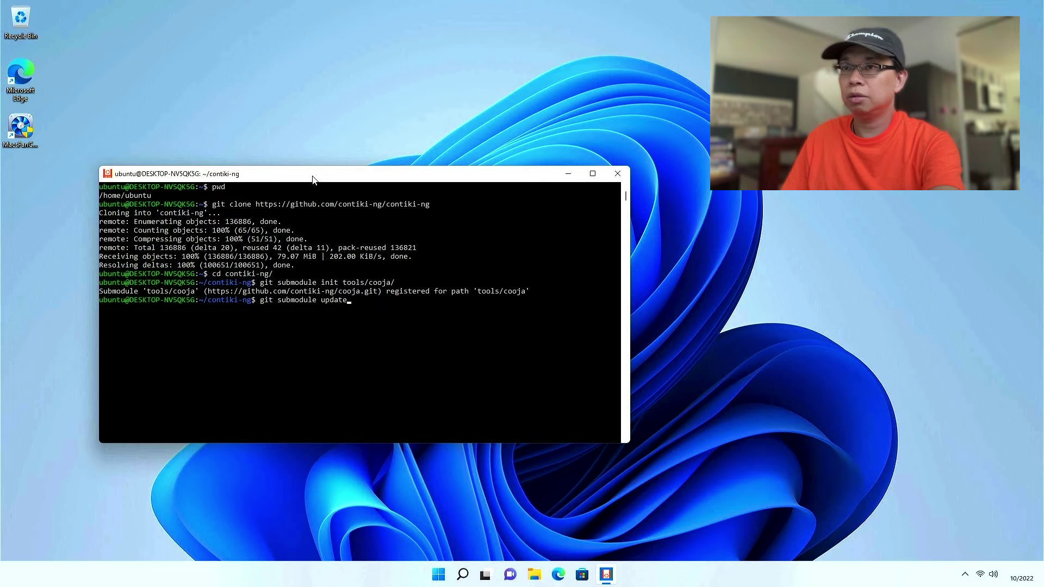
type("te")
key("Return")
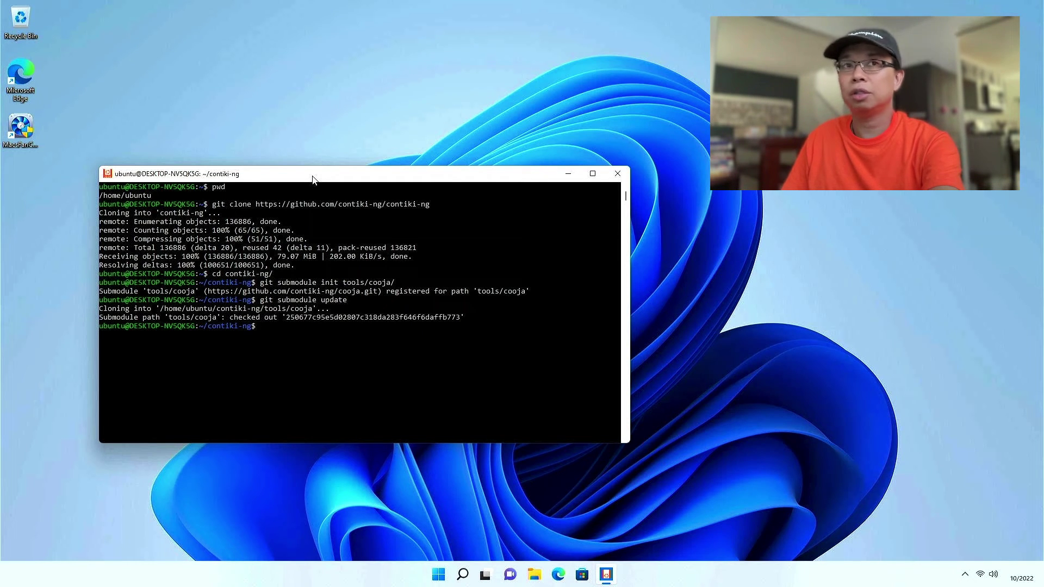
- Go into tools/cooja and run ./gradlew run, which fails because JAVA_HOME is not set
type("d tools/coo")
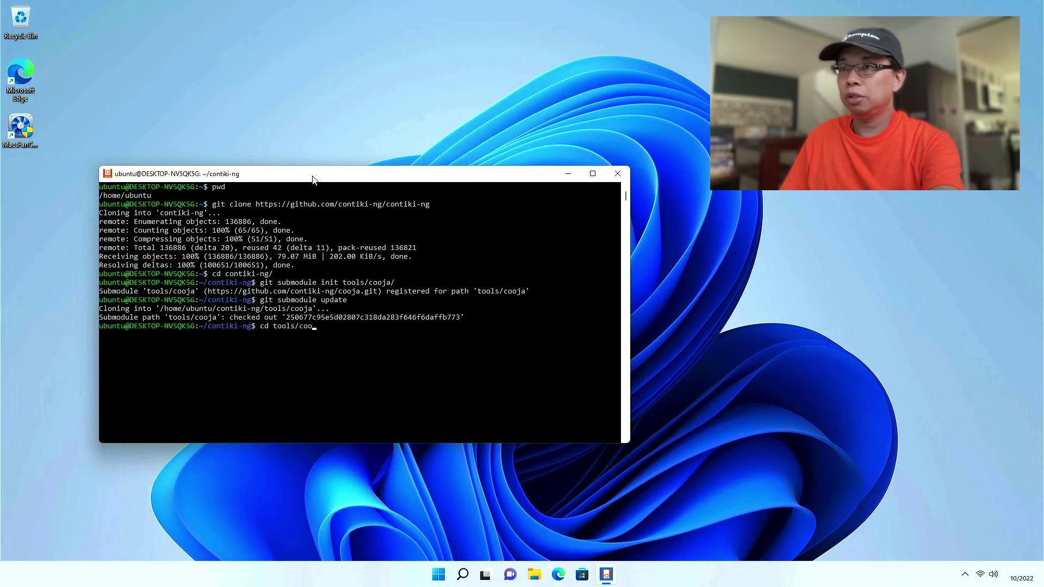
type("ja/")
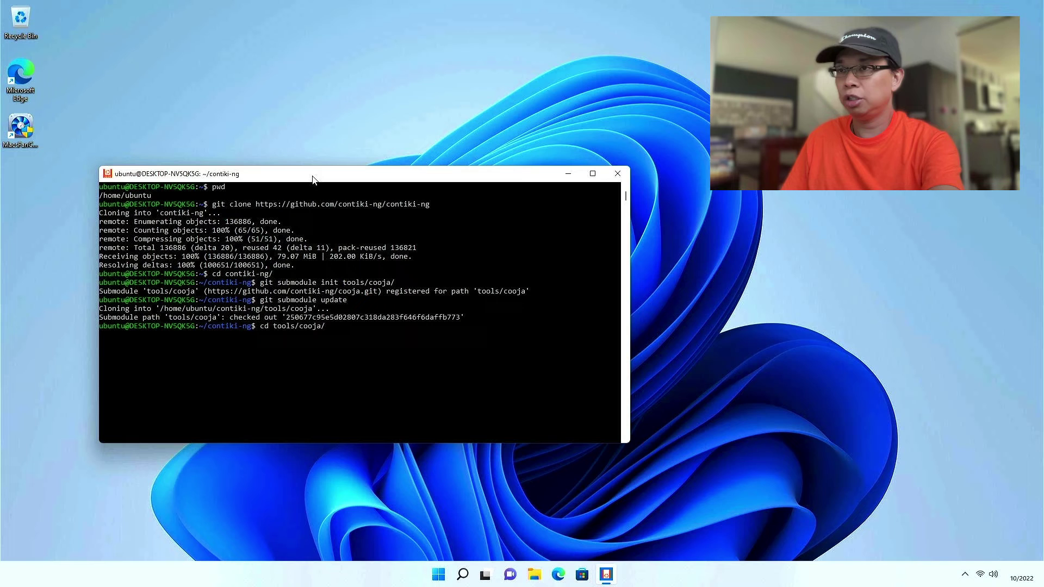
key("Return")
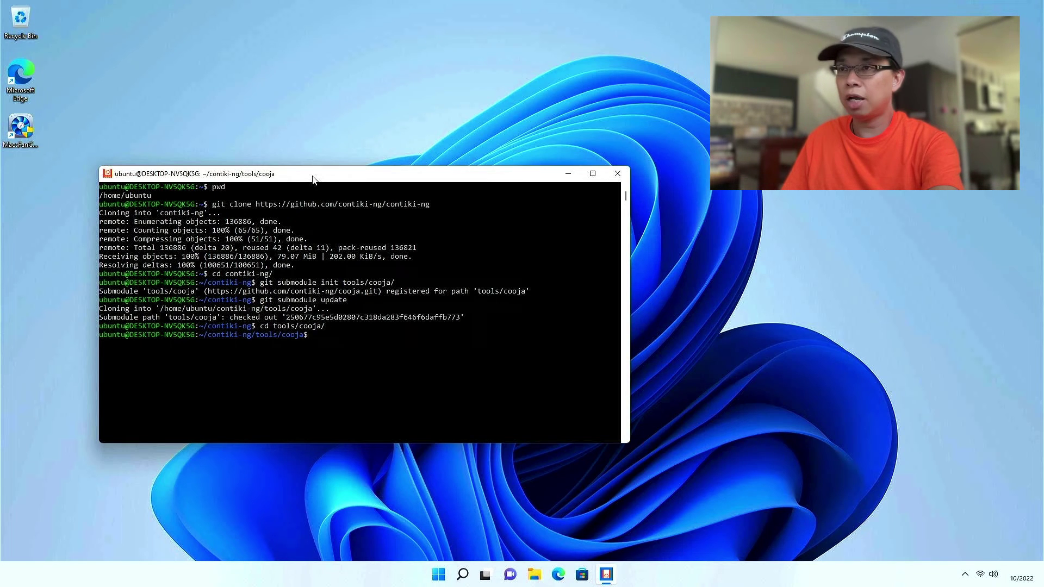
type("./gradle")
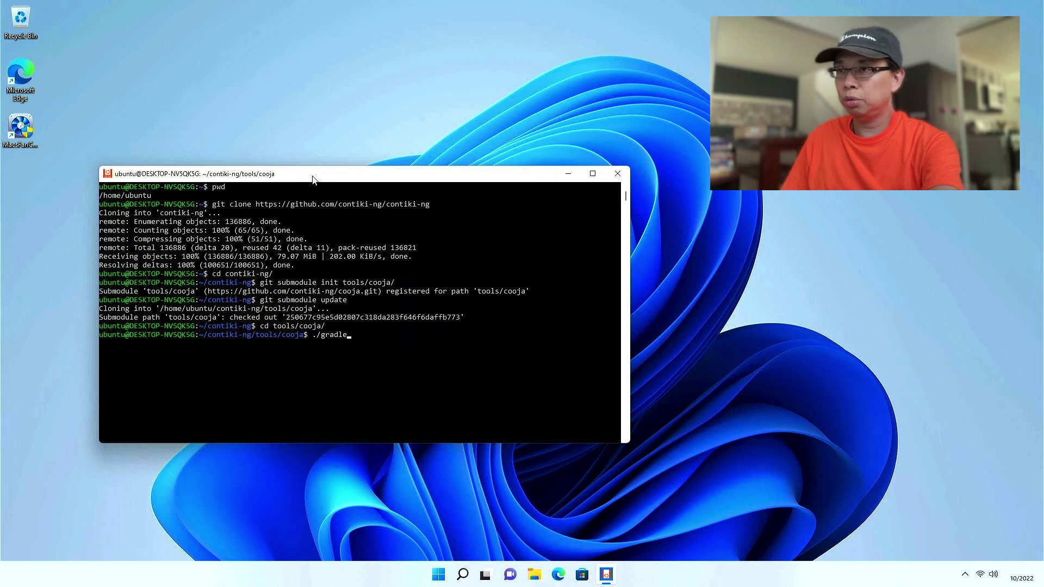
type("w run")
key("Return")
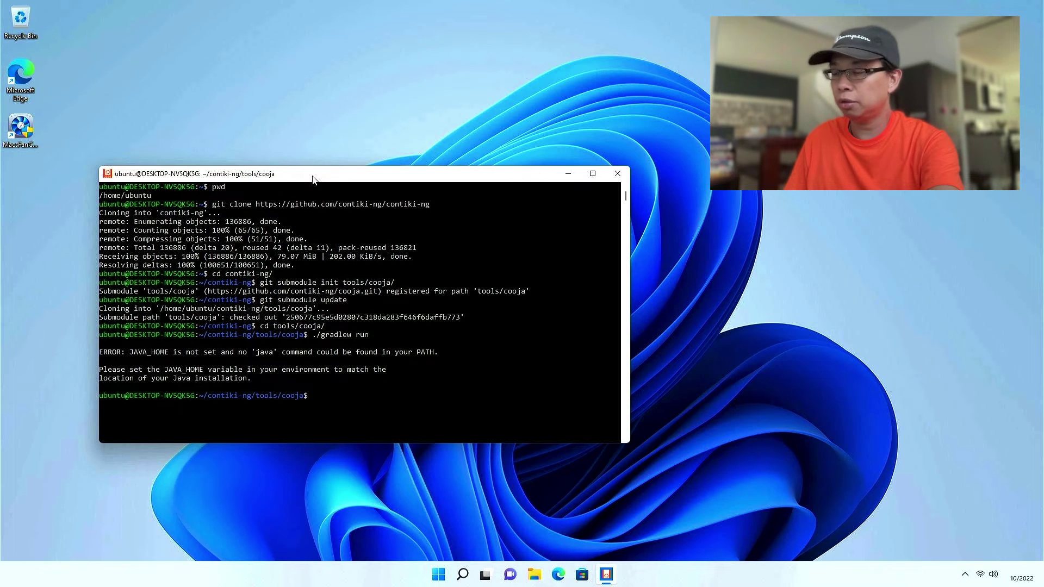
- Install openjdk-17-jdk with sudo apt-get, entering the password and answering 'y', then clear the screen
type("sudo")
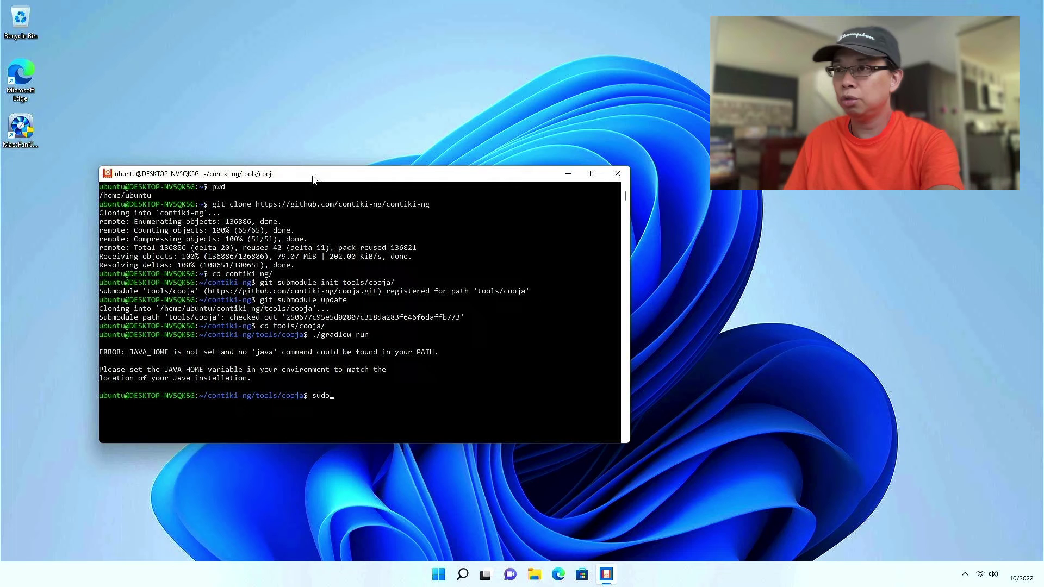
type("get")
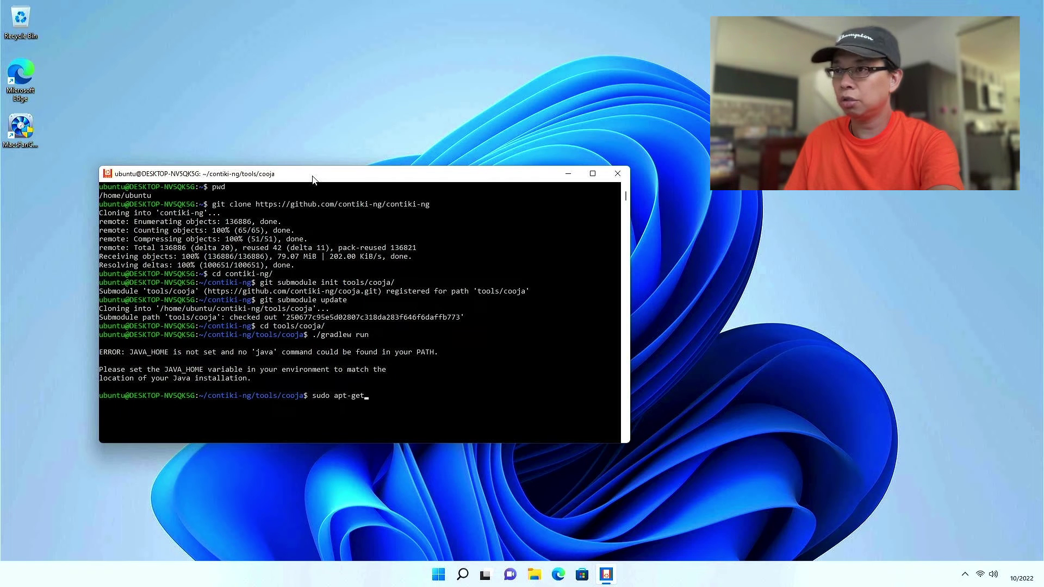
type(" install ")
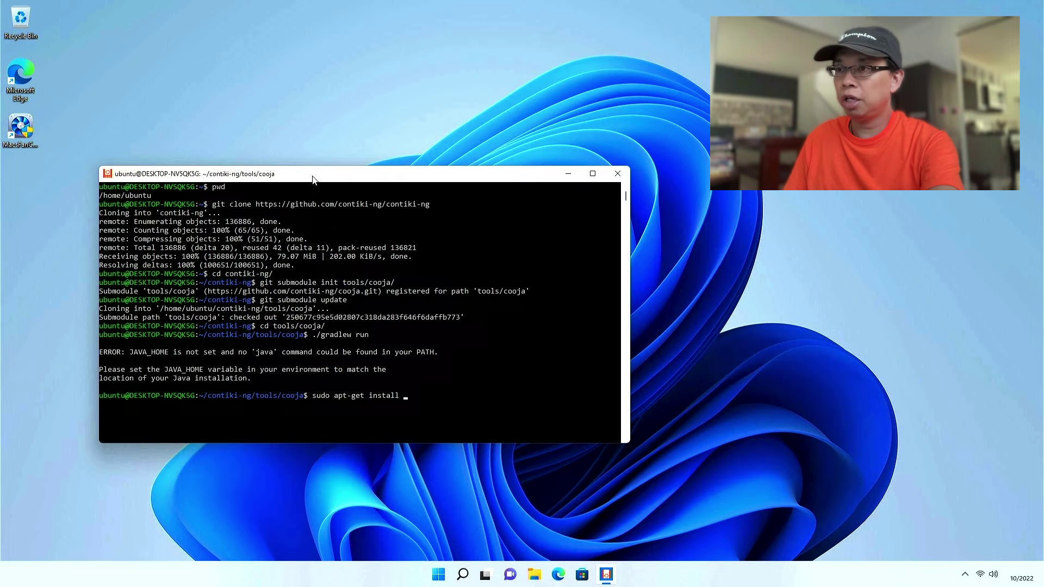
type("openjdk")
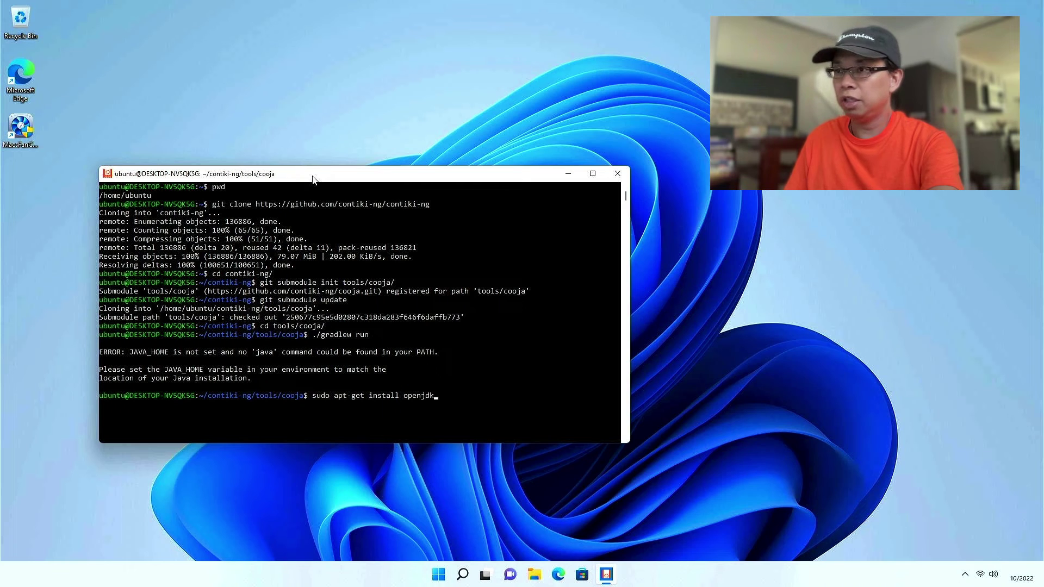
type("-17-")
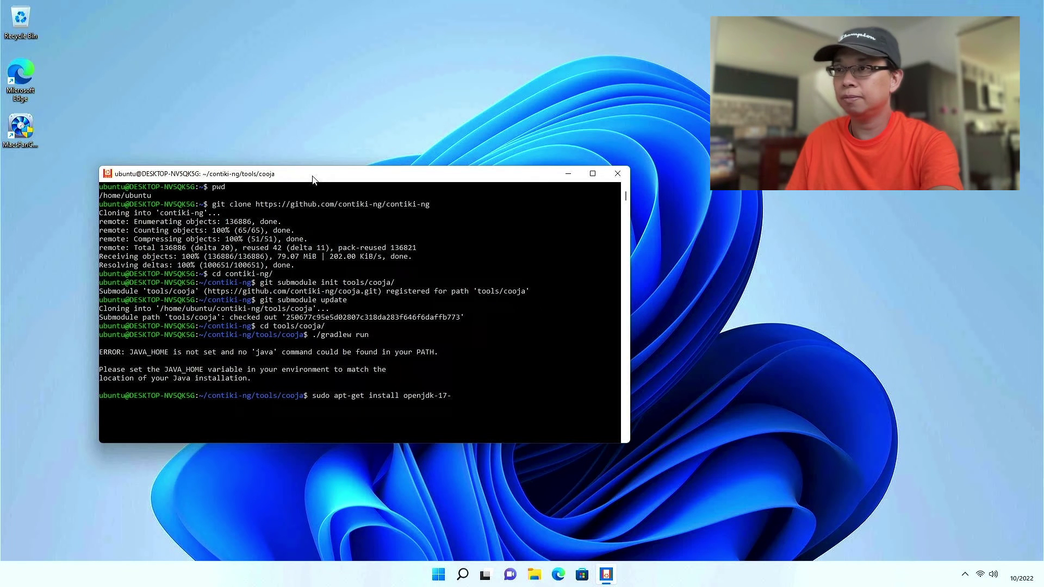
type("jdk")
key("Return")
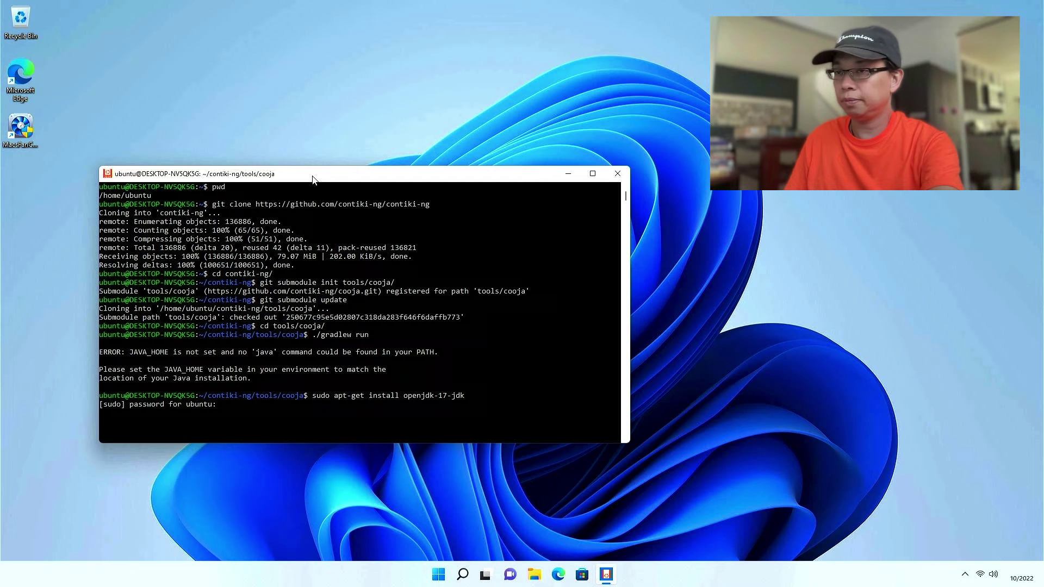
key("Return")
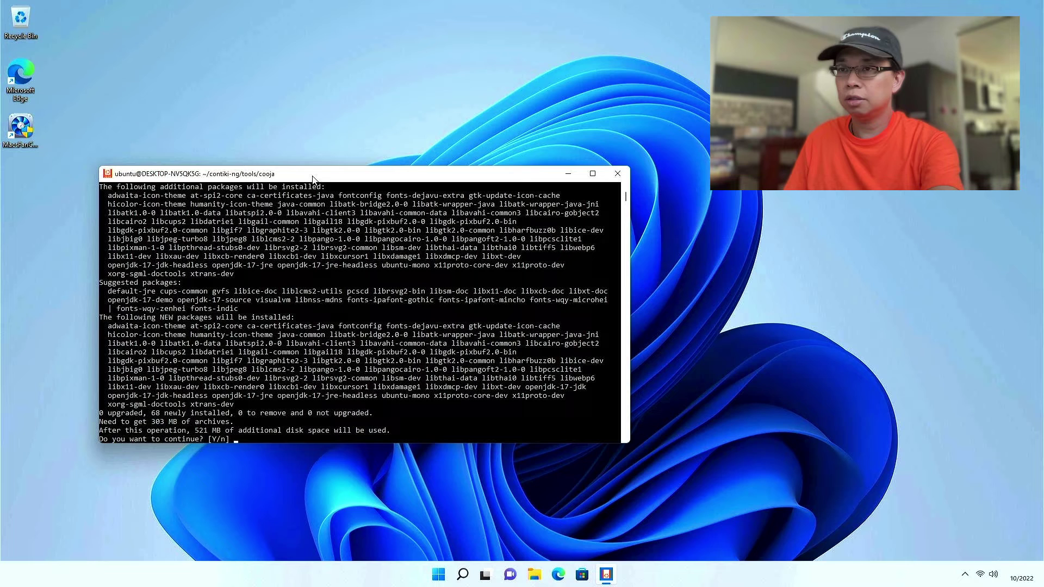
type("y")
key("Return")
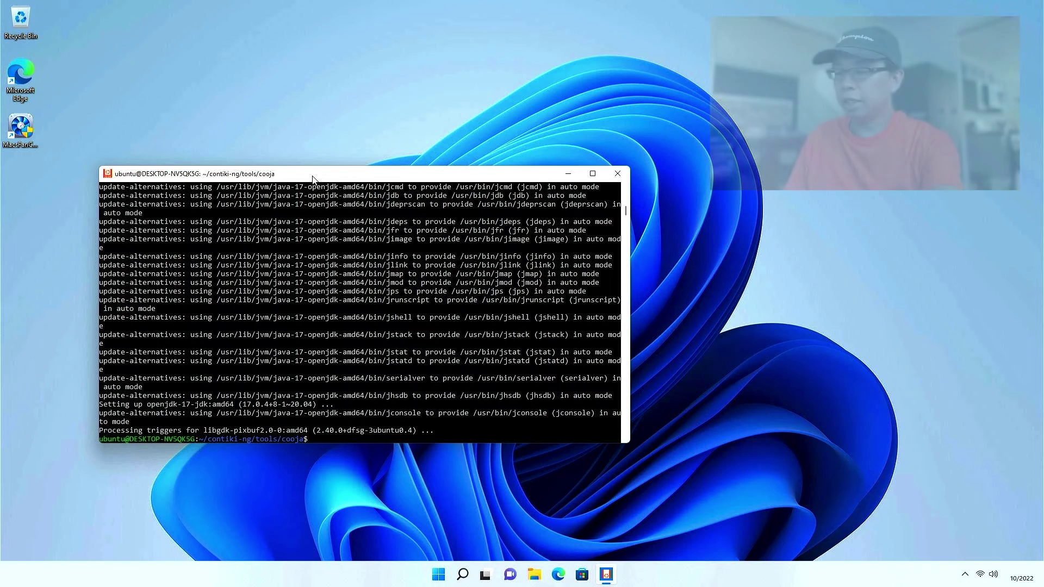
type("clear")
key("Return")
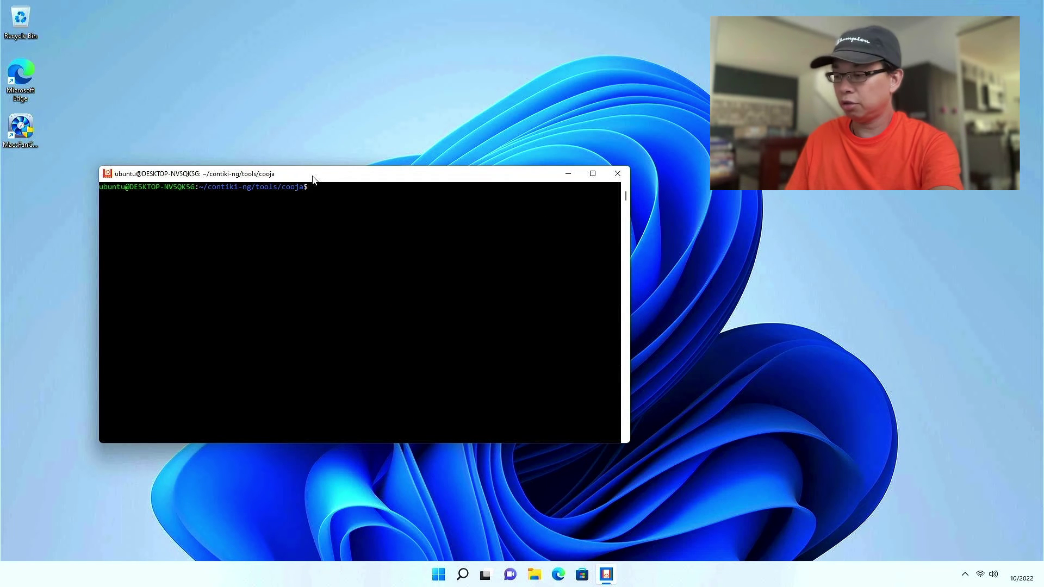
- Build and launch Cooja by running ./gradlew run in ~/contiki-ng/tools/cooja
type("./grad")
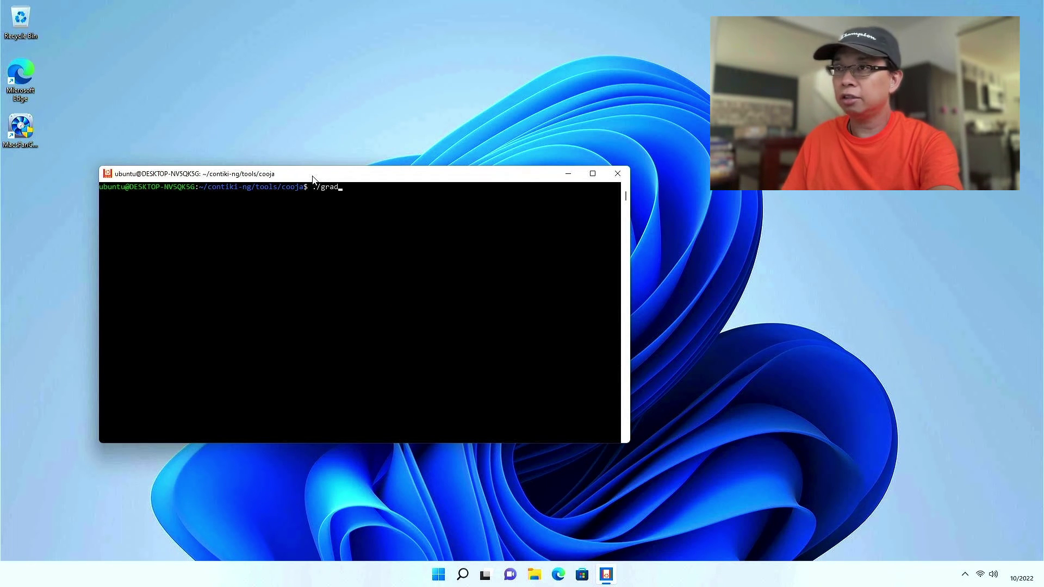
type("lew")
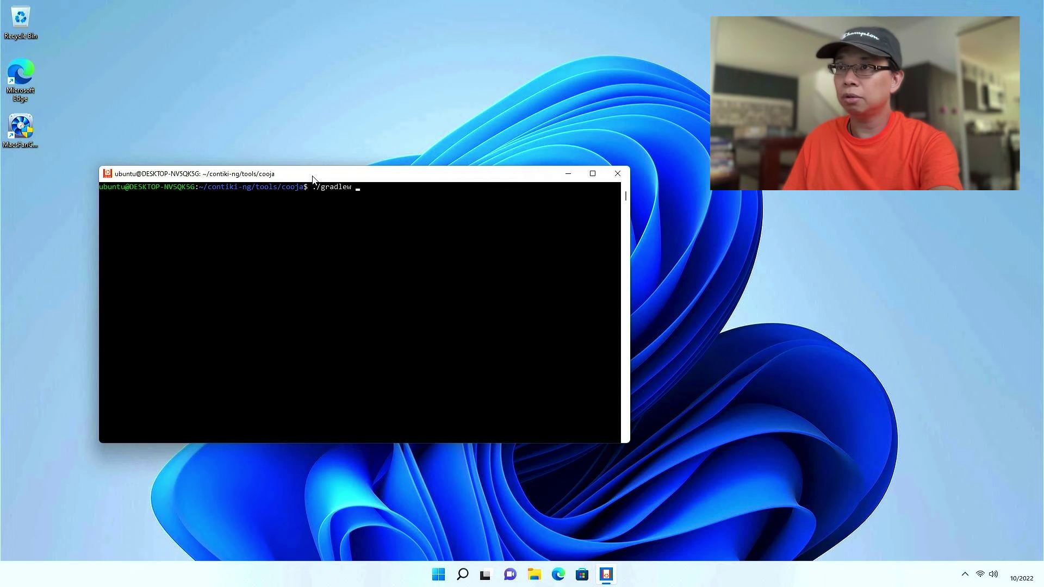
type(" run")
key("Return")
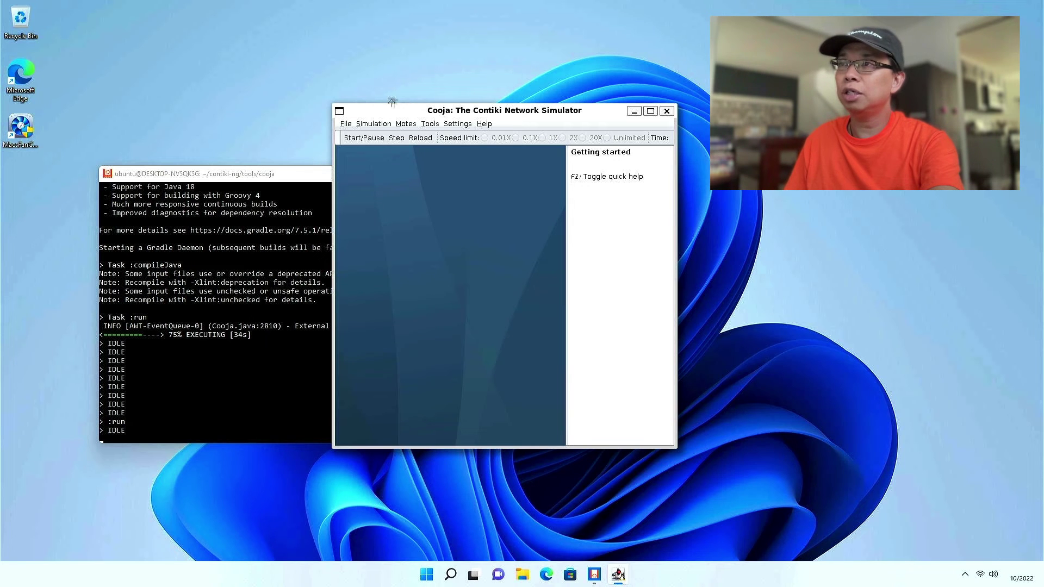
- Move and widen the Cooja window, cancel a New simulation, then close Cooja and return to the terminal
left_click_drag(392, 109, 184, 36)
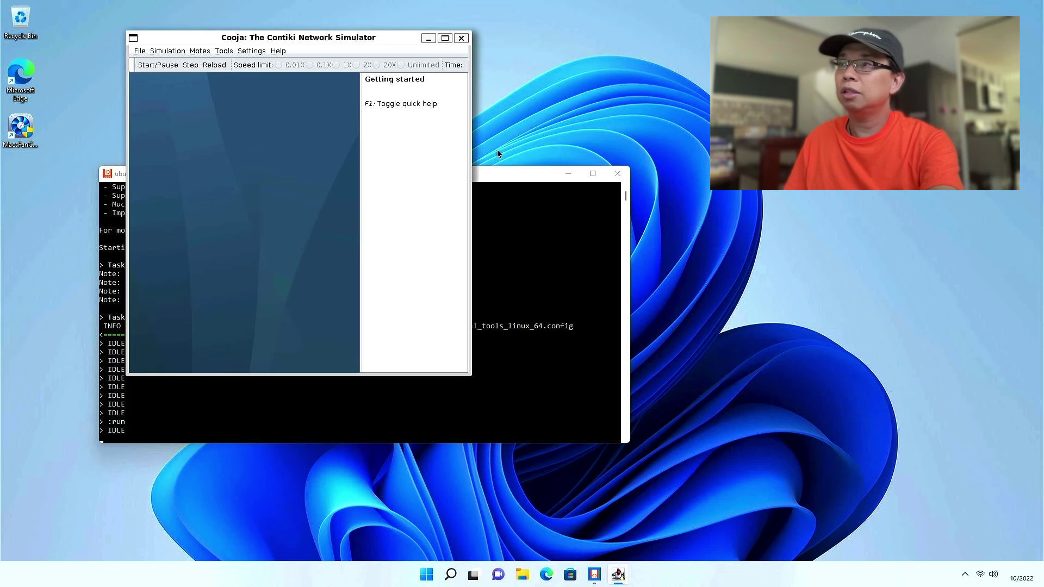
left_click_drag(478, 152, 737, 180)
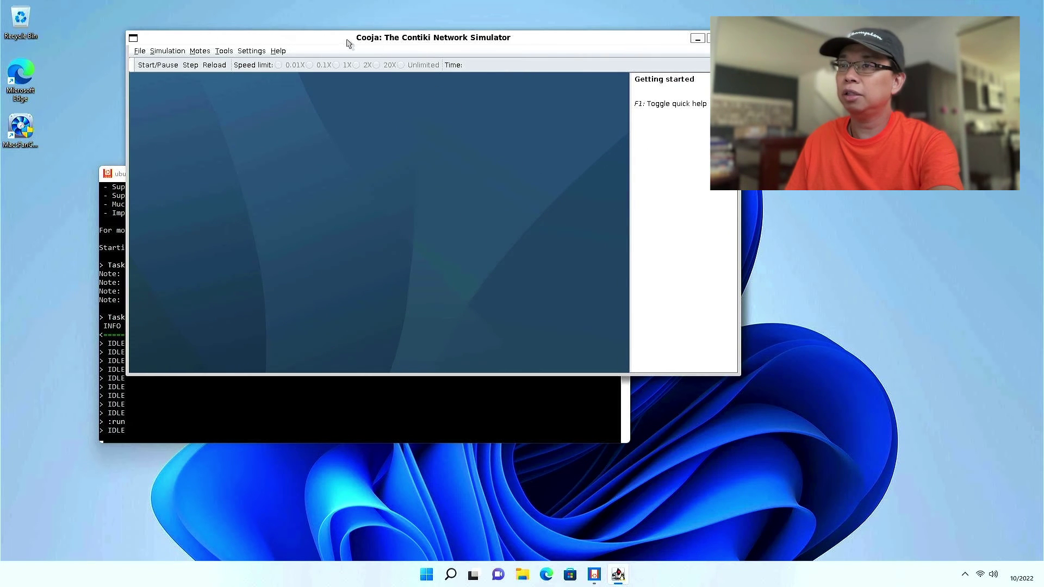
left_click(140, 51)
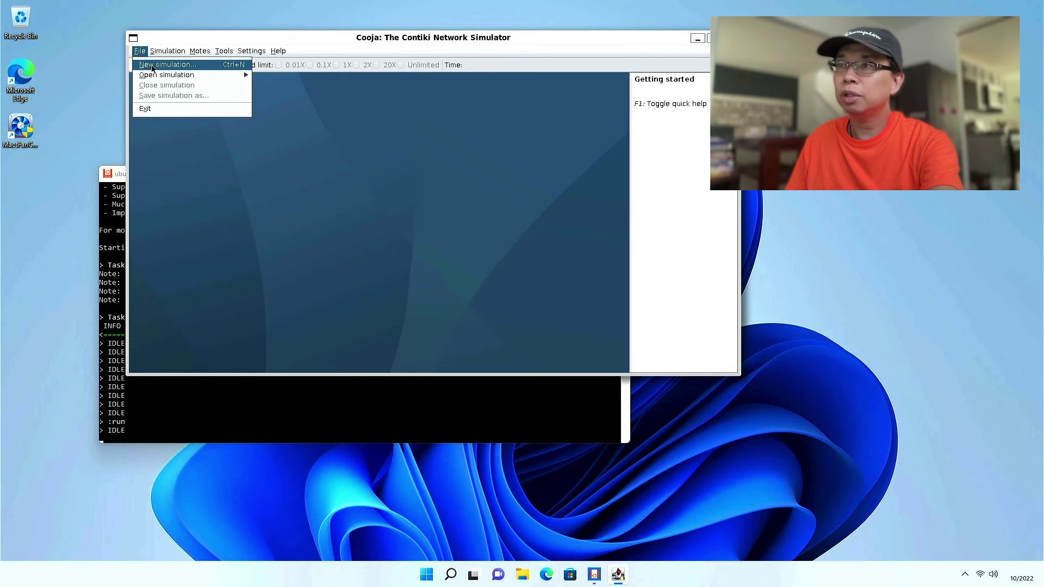
left_click(152, 65)
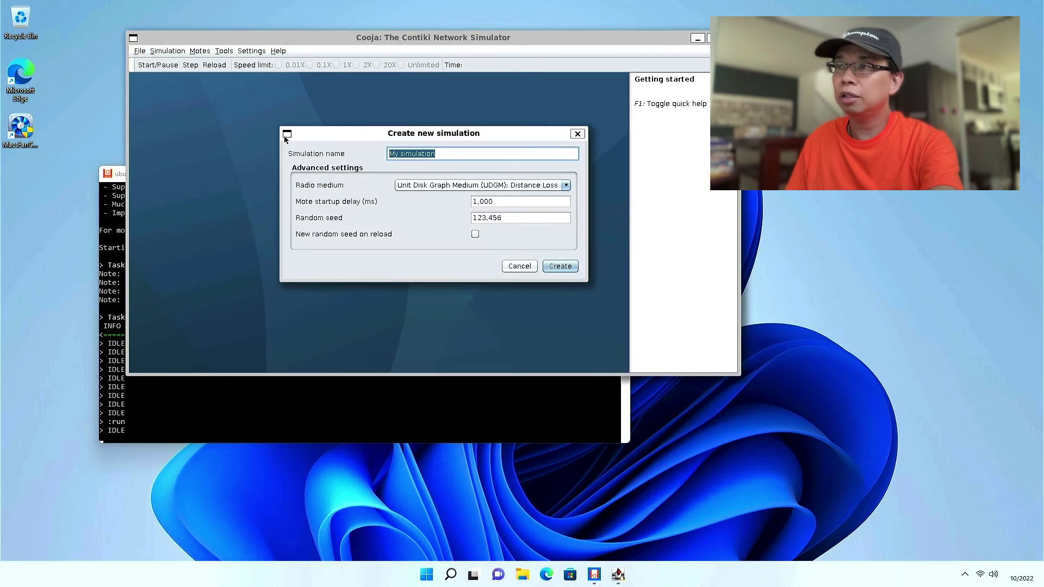
left_click(520, 266)
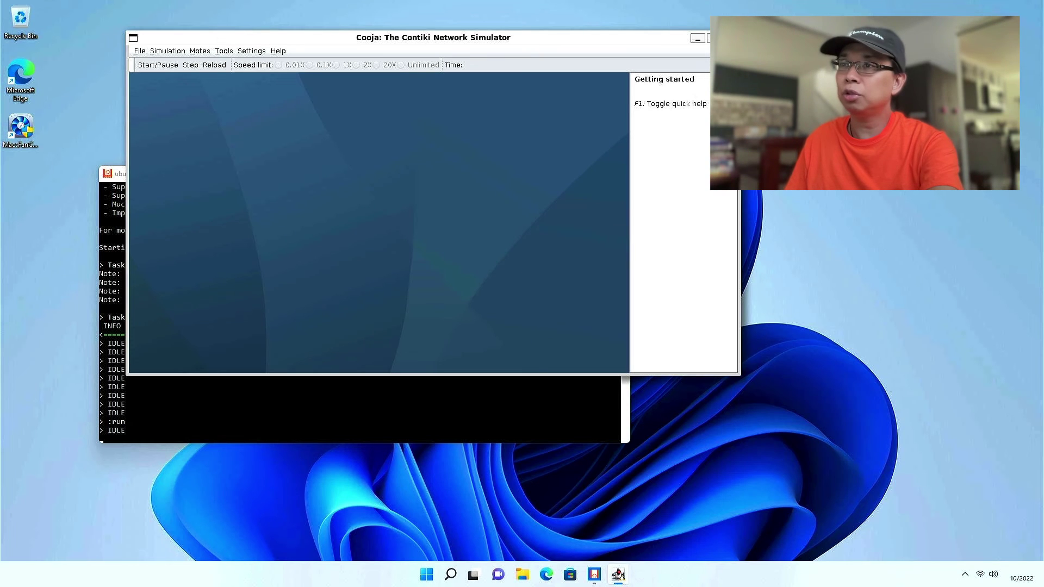
key("alt+F4")
left_click(296, 299)
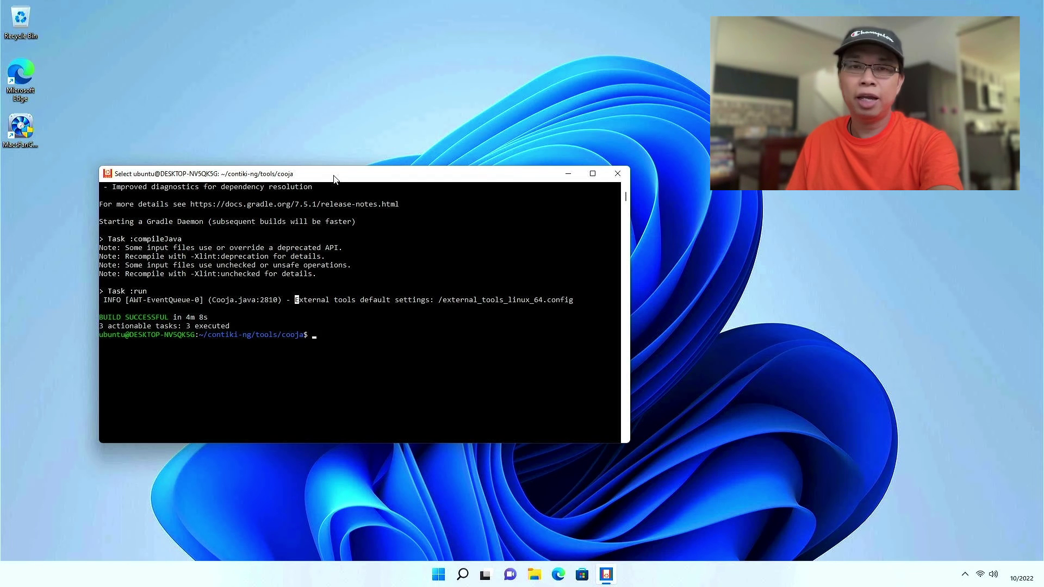
- Prepend /home/ubuntu/msp430/bin to PATH with export, then enter ./gradlew run again
type("e")
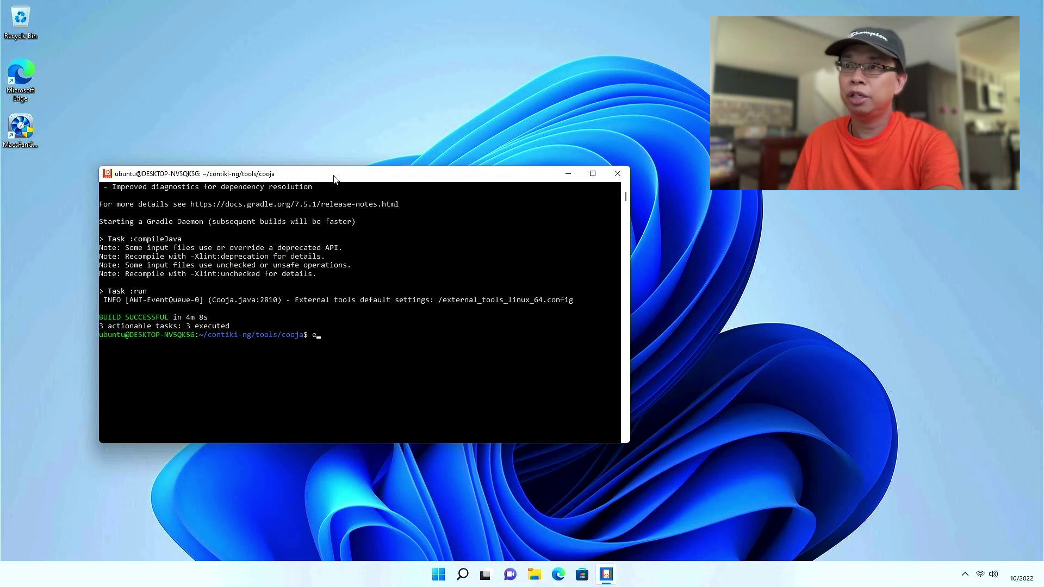
type("xport ")
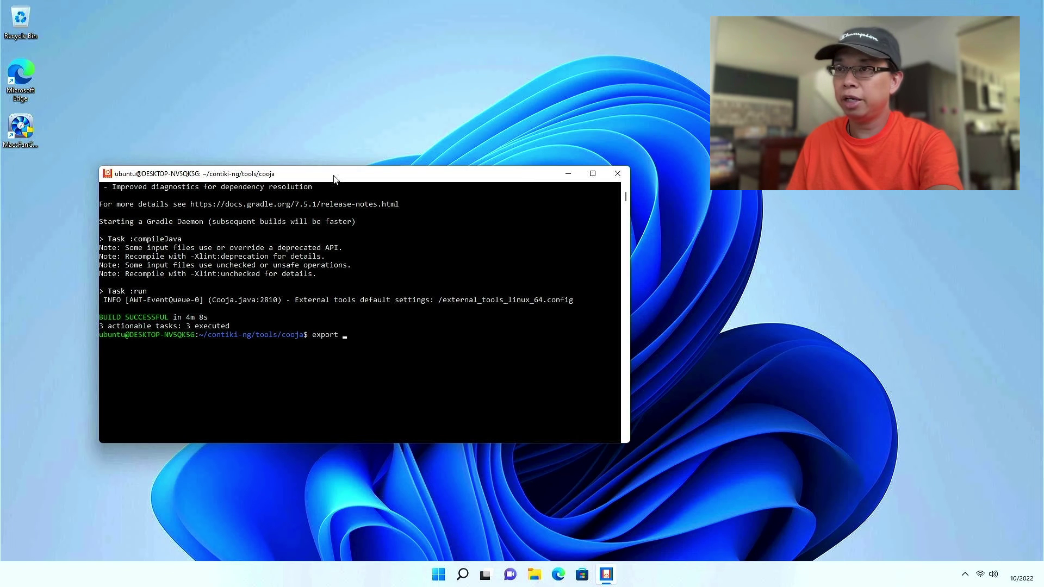
type("PATH")
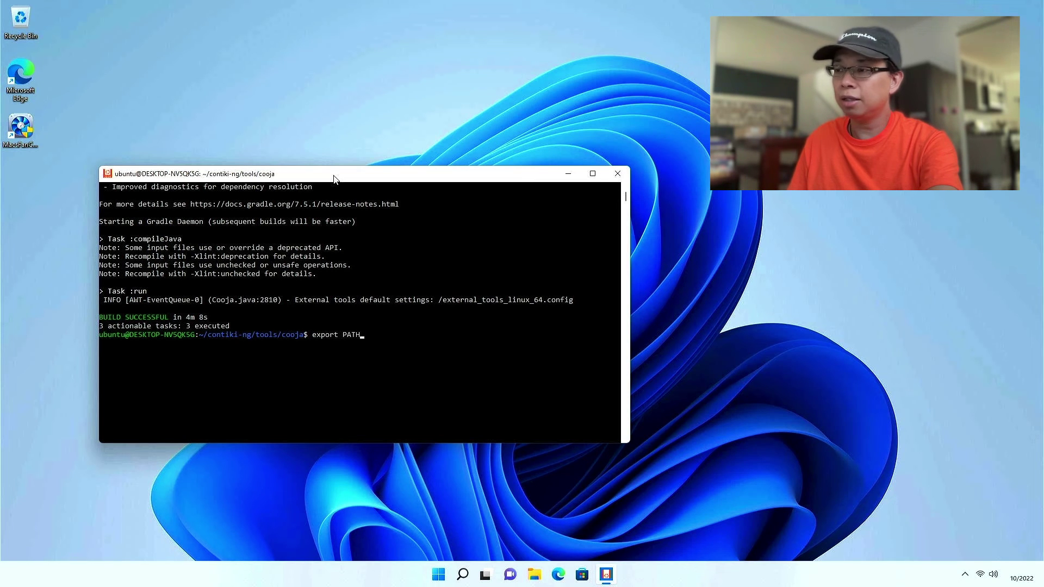
type("=/home")
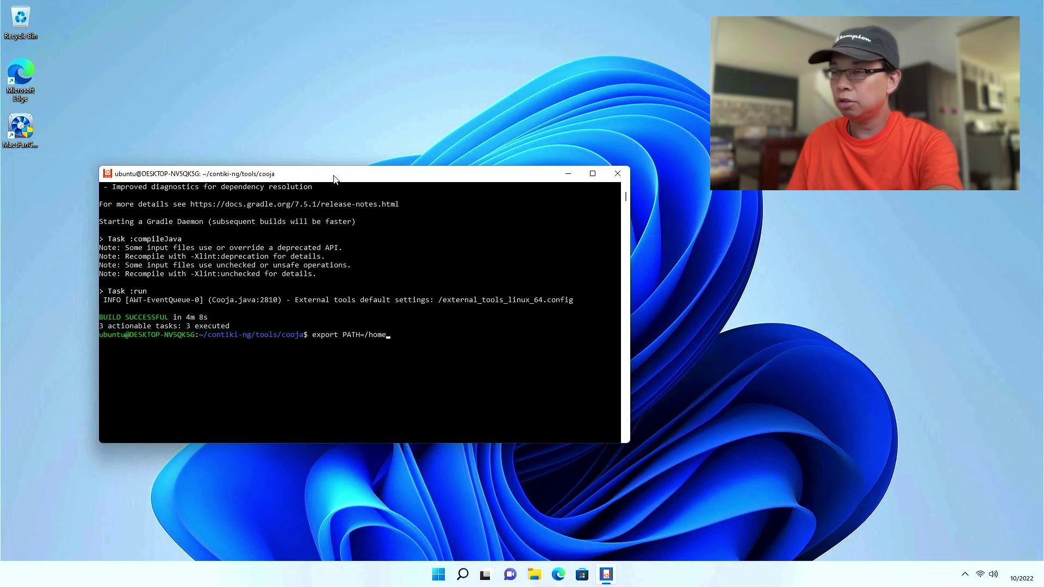
type("/ubuntu")
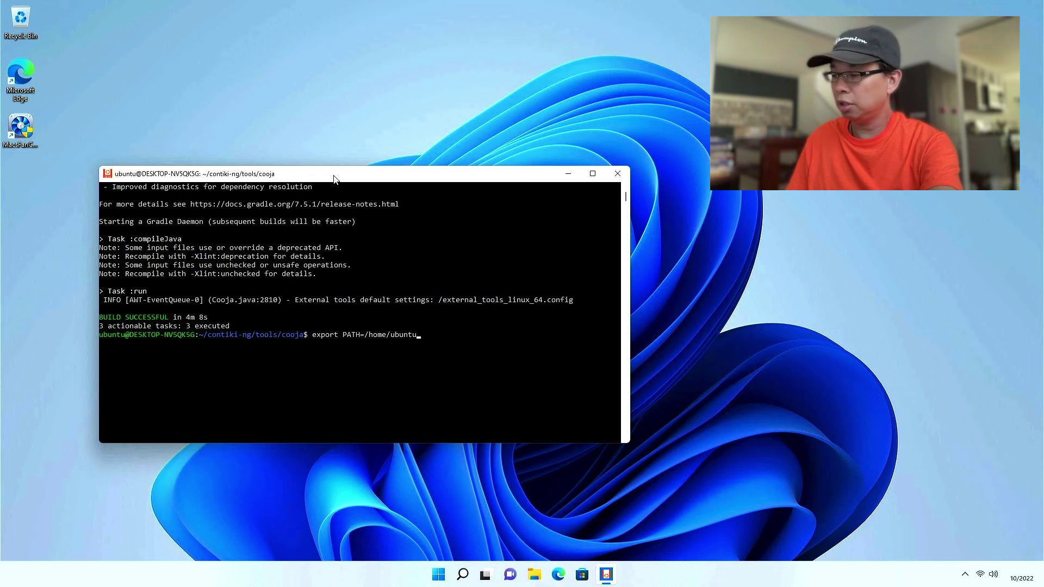
type("/msp43")
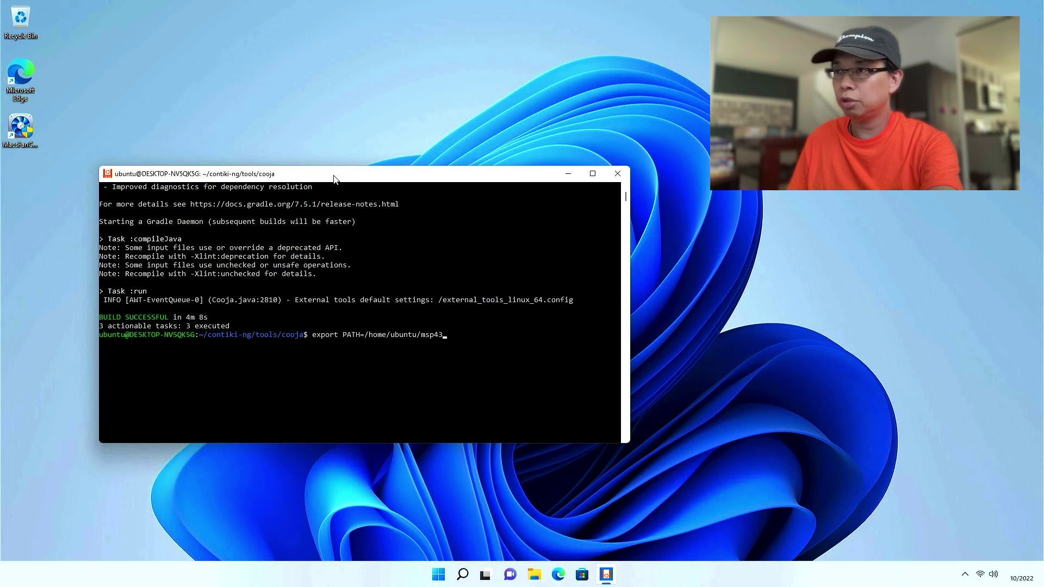
type("0/bin")
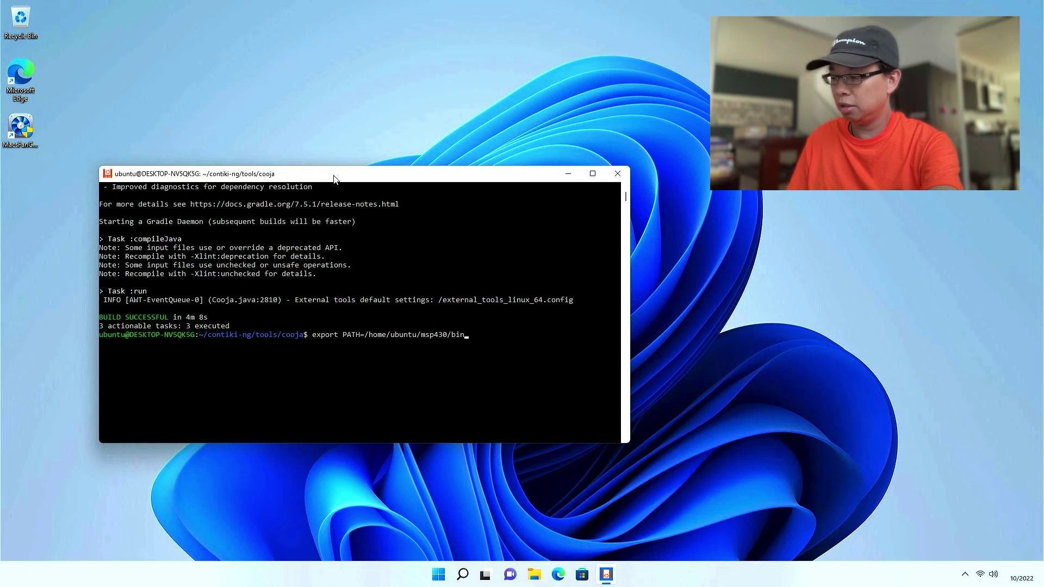
type(":$PATH")
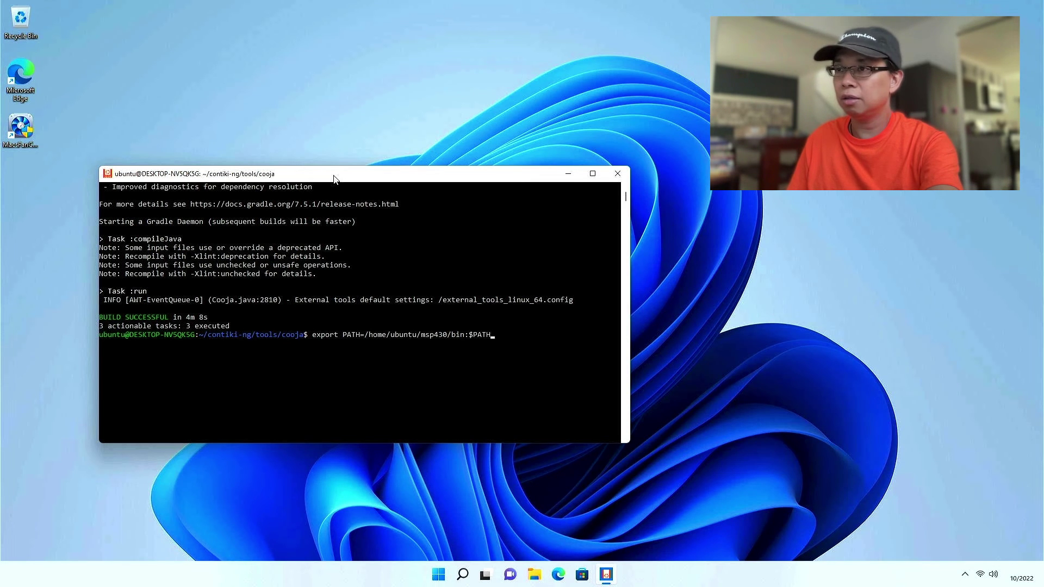
key("Return")
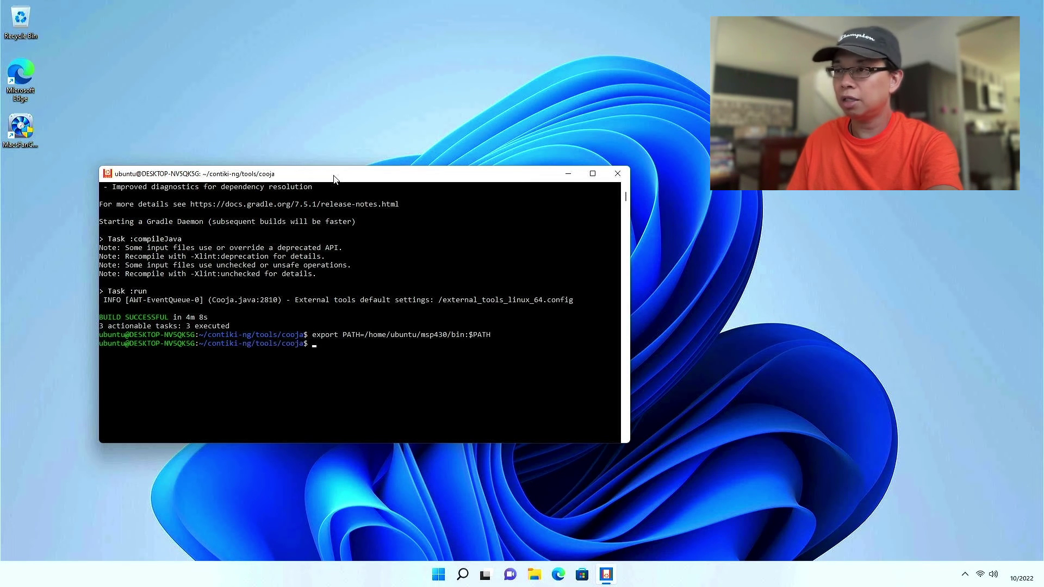
type("./gra")
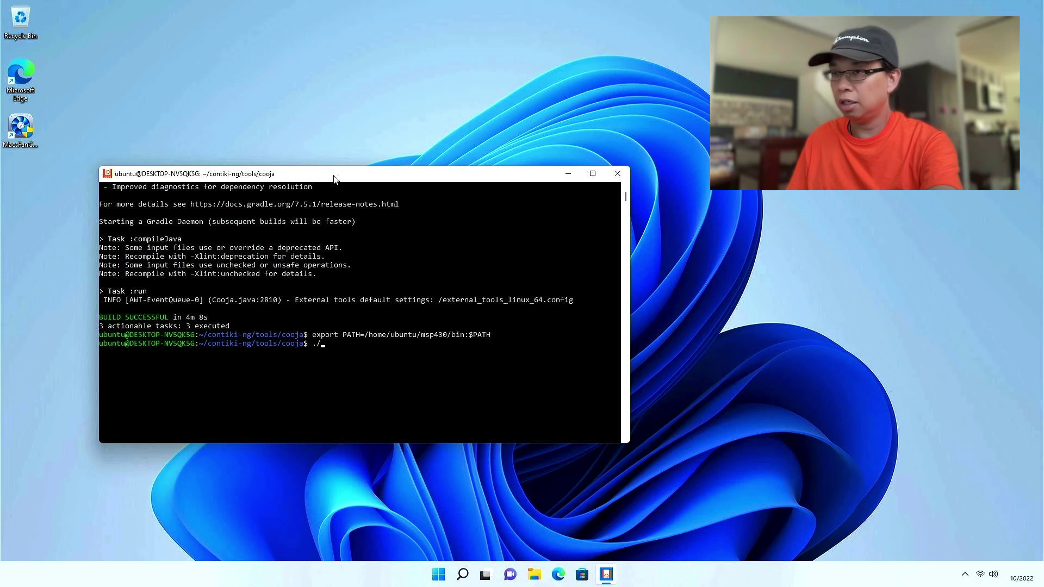
type("dlew ")
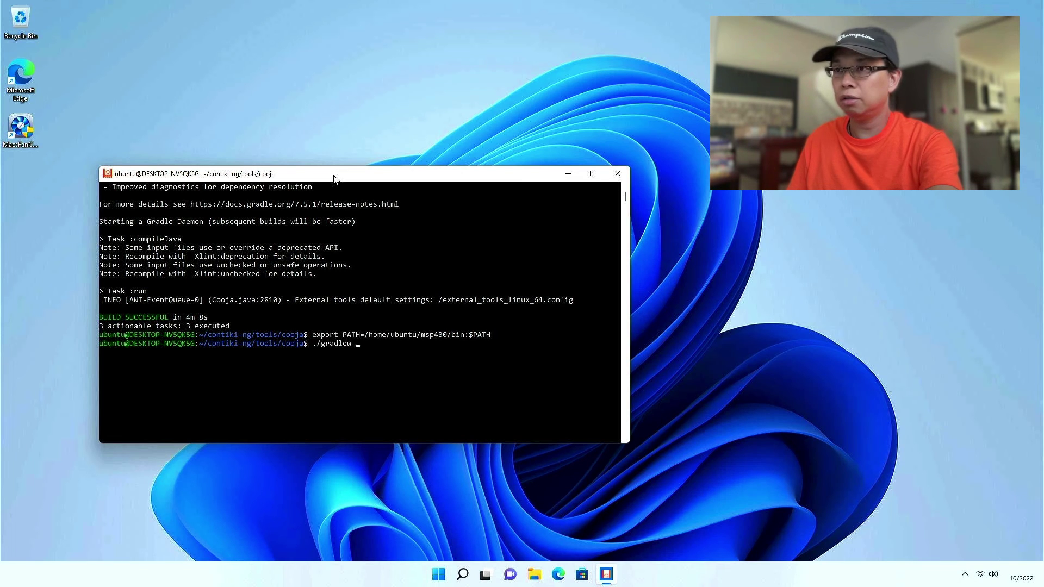
type("run")
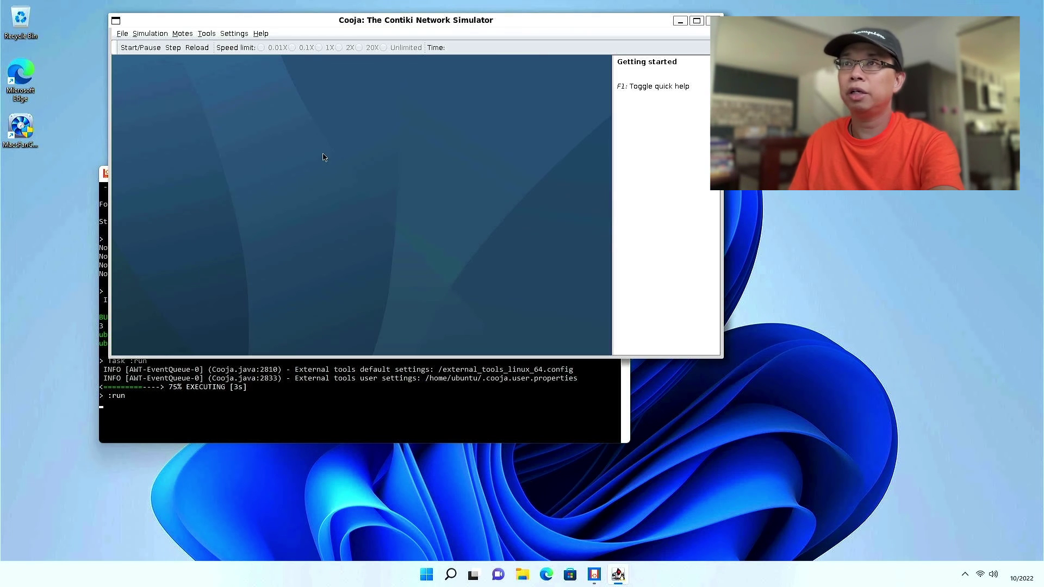
- Enlarge the Cooja window and create a new simulation named 'Eka IPv6 Simulation'
left_click_drag(239, 22, 179, 43)
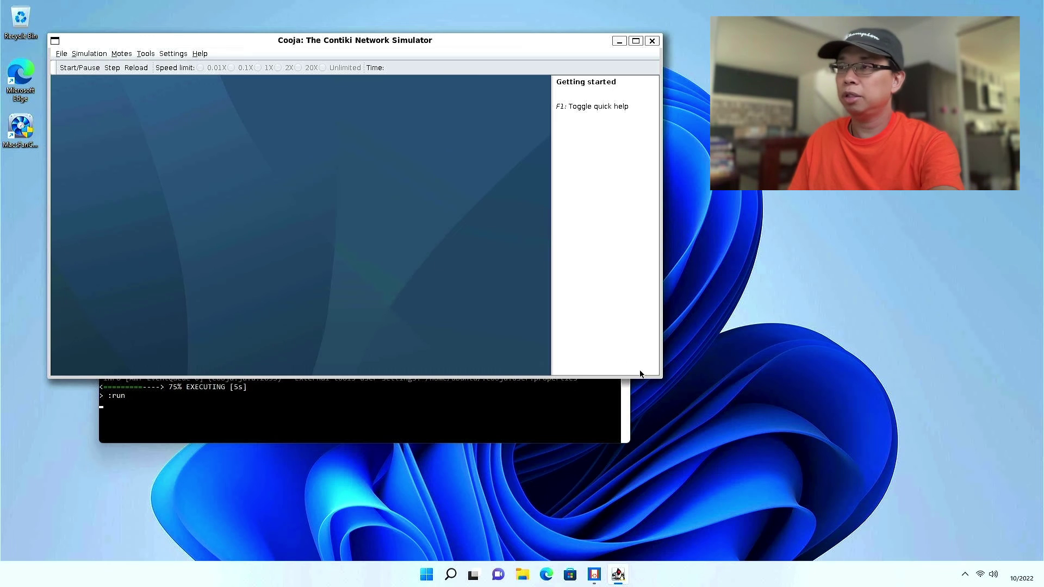
left_click_drag(658, 374, 742, 500)
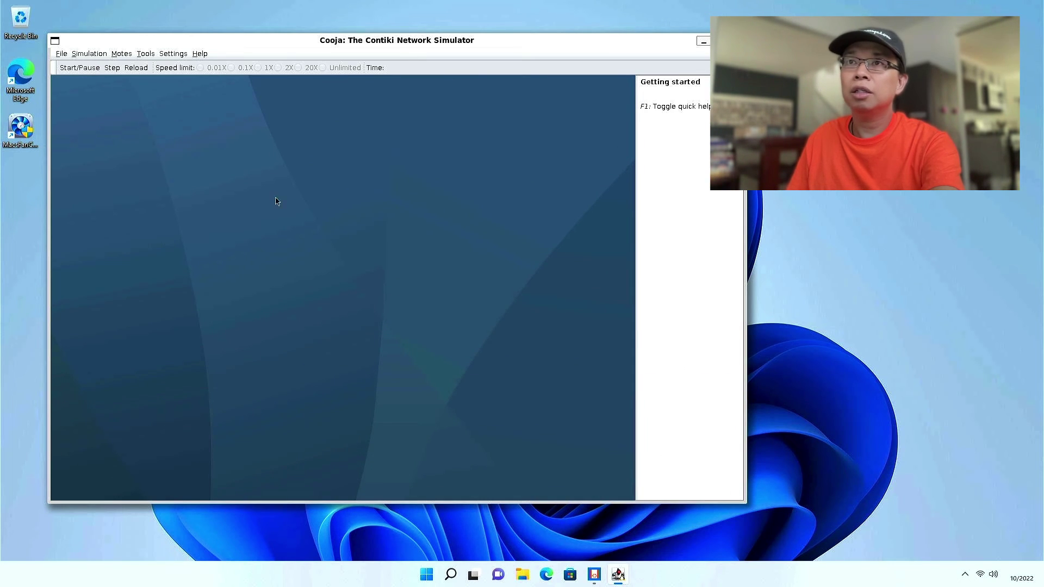
left_click(63, 55)
left_click(66, 67)
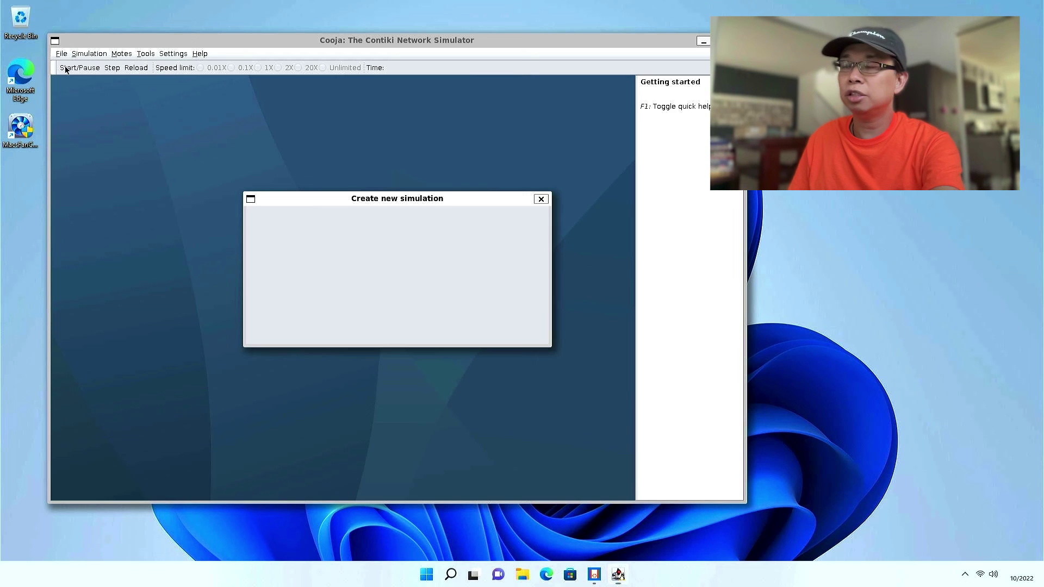
type("Eka IPv")
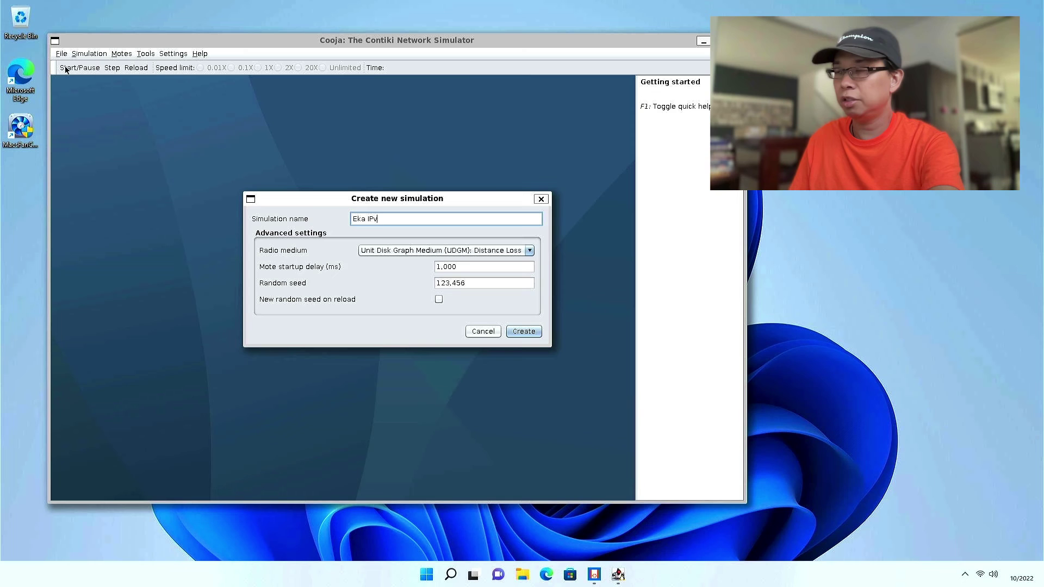
type("6 Simulat")
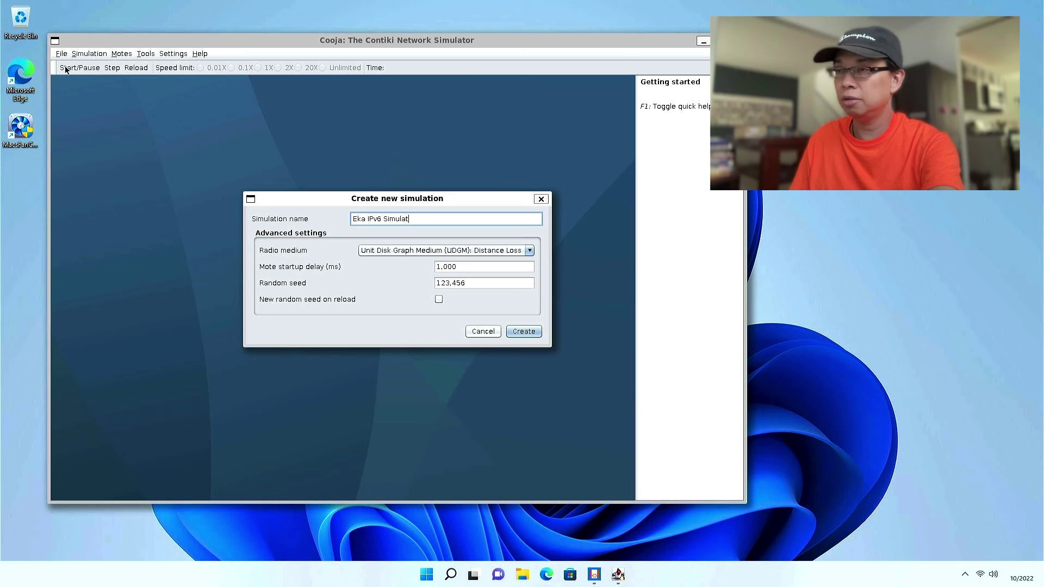
type("ion")
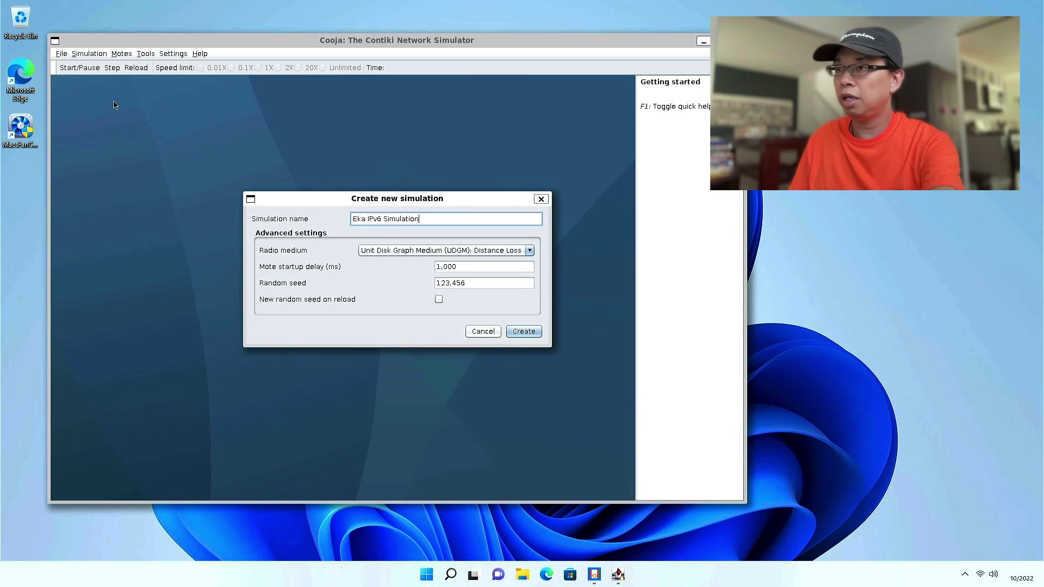
left_click(523, 331)
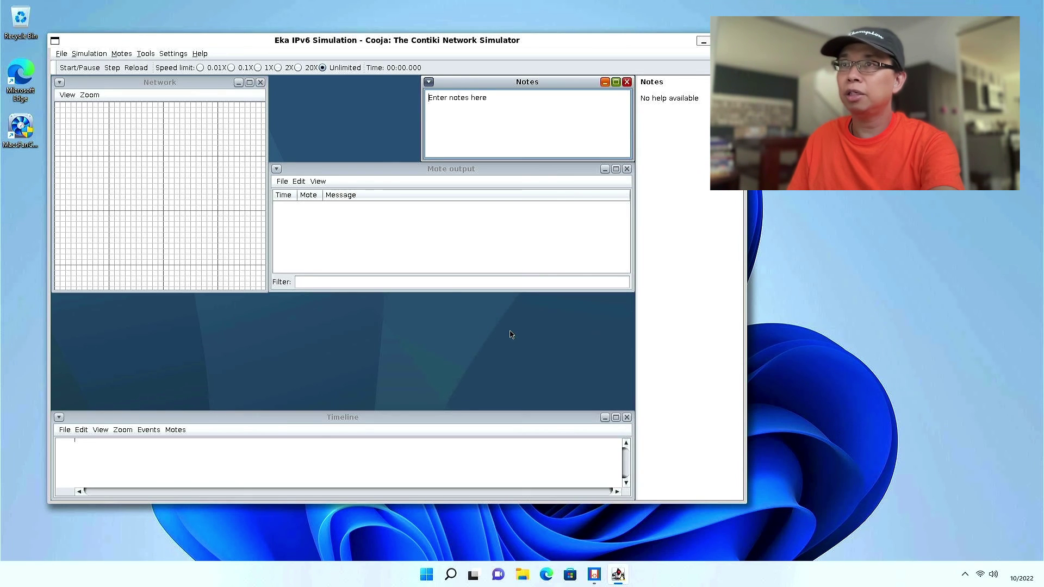
- Start a new Sky mote type described 'Server' using examples/rpl-udp/udp-server.c as its source
left_click(123, 54)
mouse_move(158, 54)
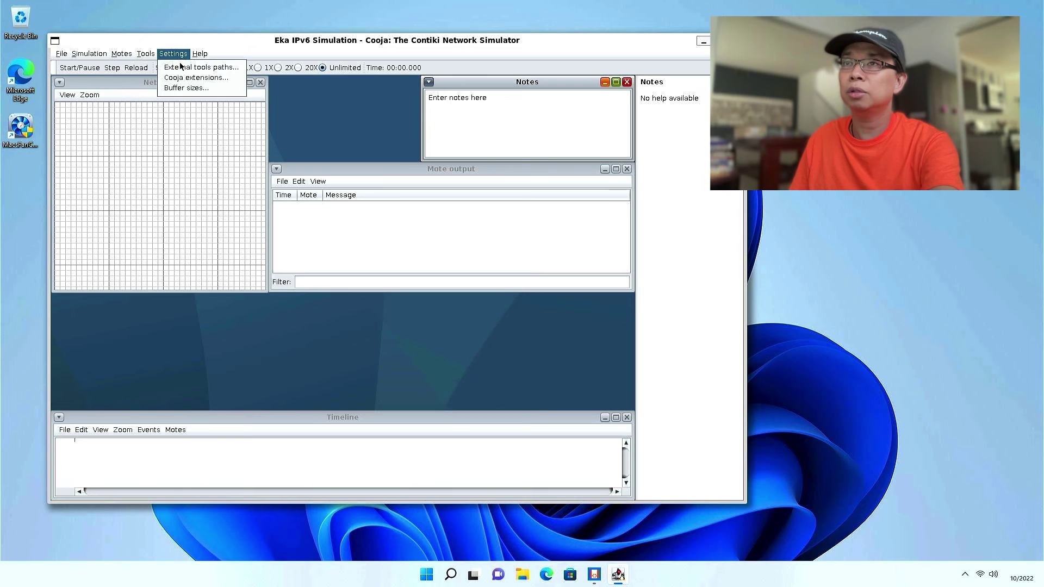
mouse_move(122, 53)
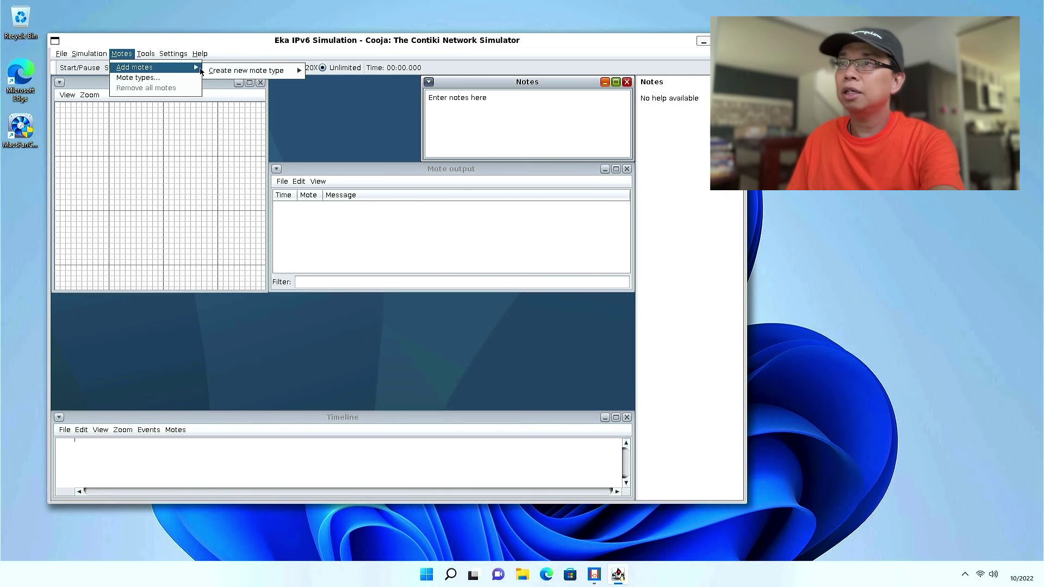
mouse_move(238, 74)
left_click(330, 118)
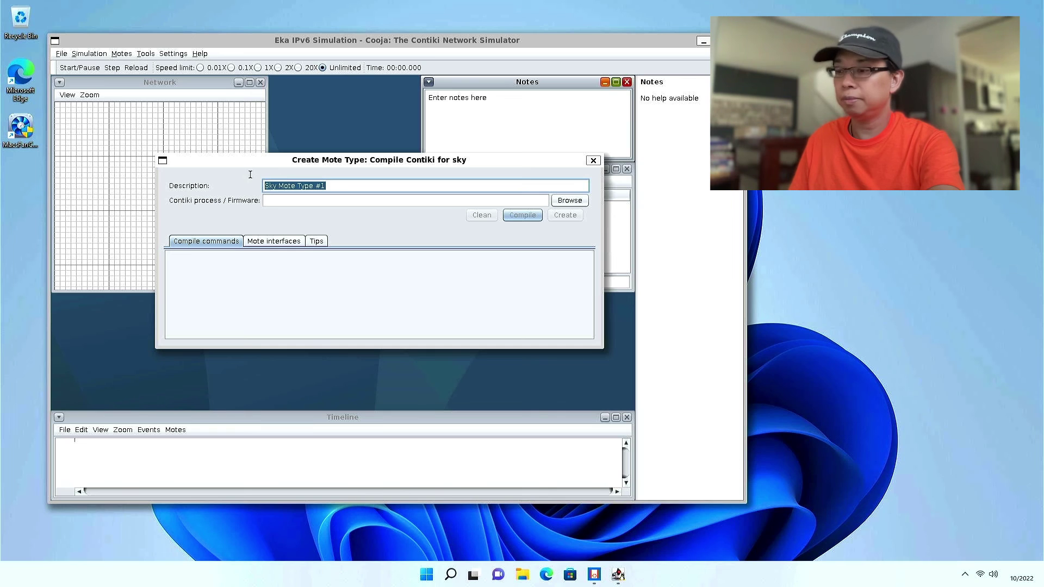
type("Server")
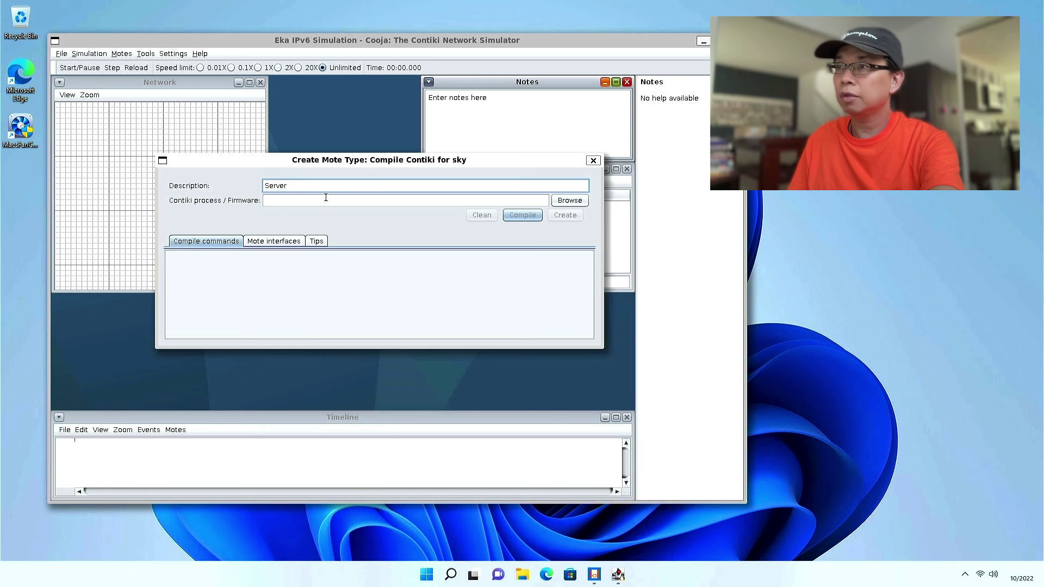
left_click(569, 200)
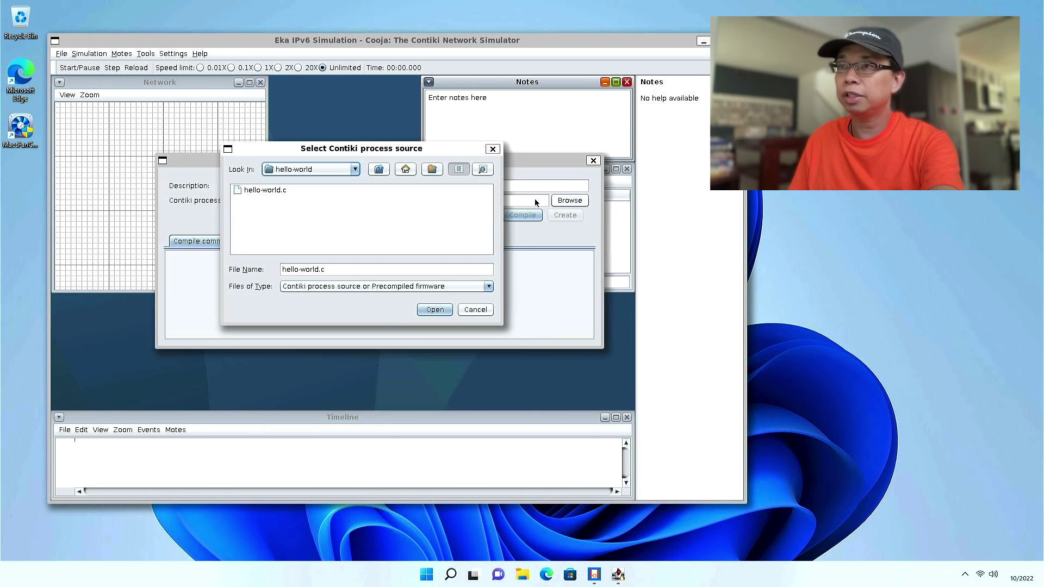
left_click(355, 169)
left_click(337, 225)
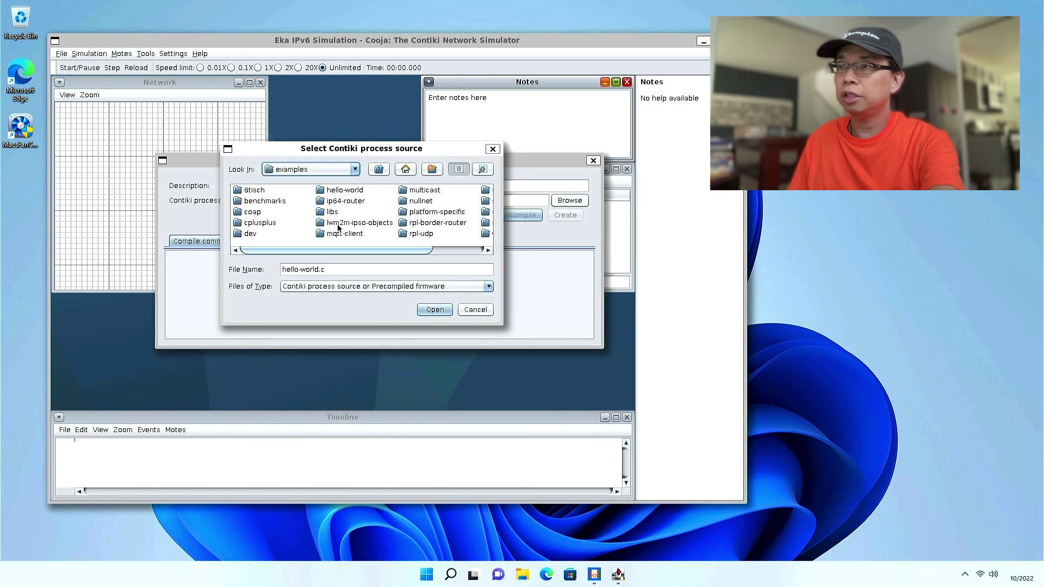
double_click(421, 233)
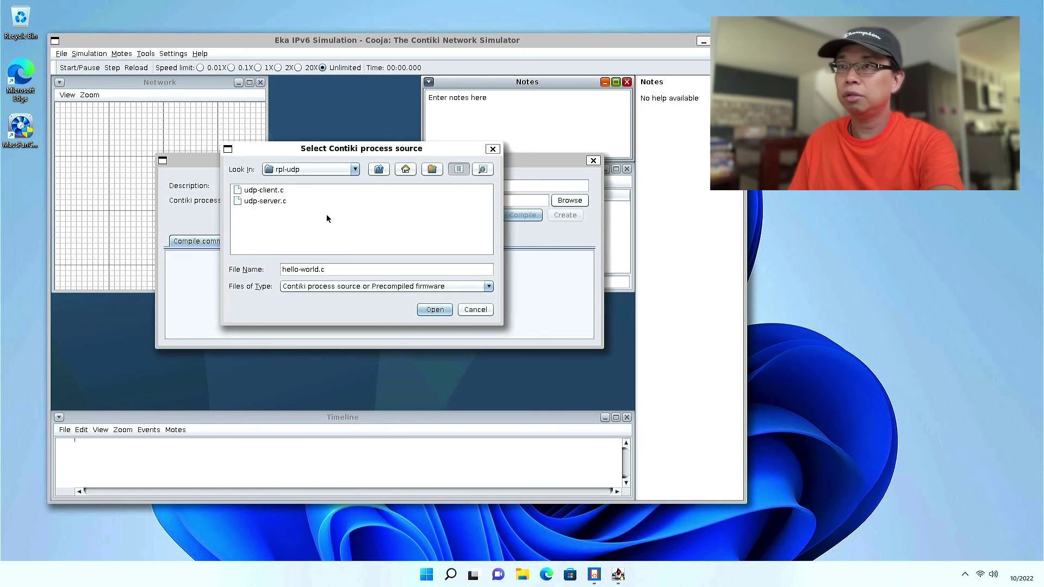
double_click(269, 202)
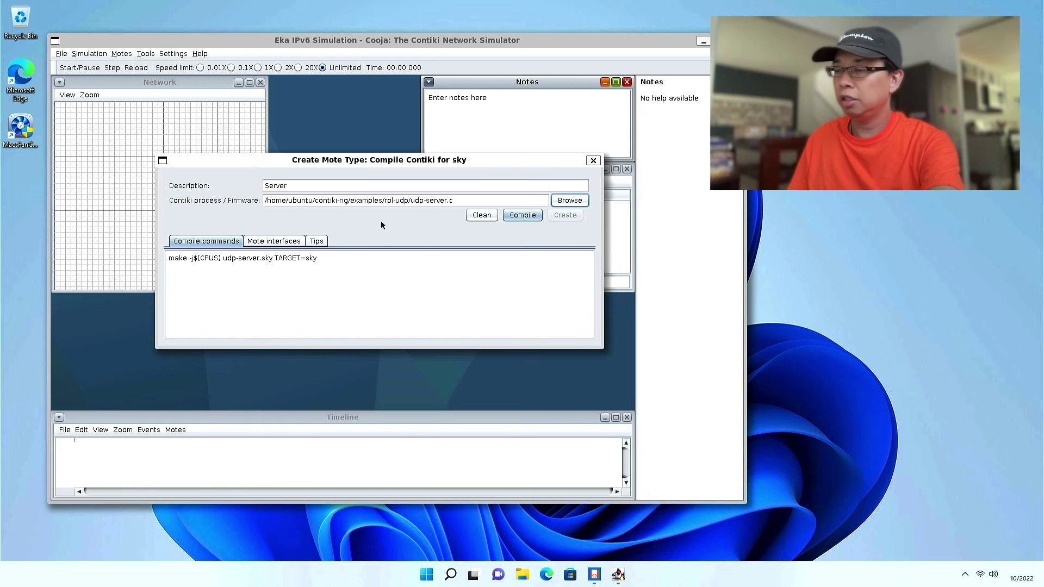
- Compile the Server firmware, create the mote type, and add 5 Server motes
left_click(512, 217)
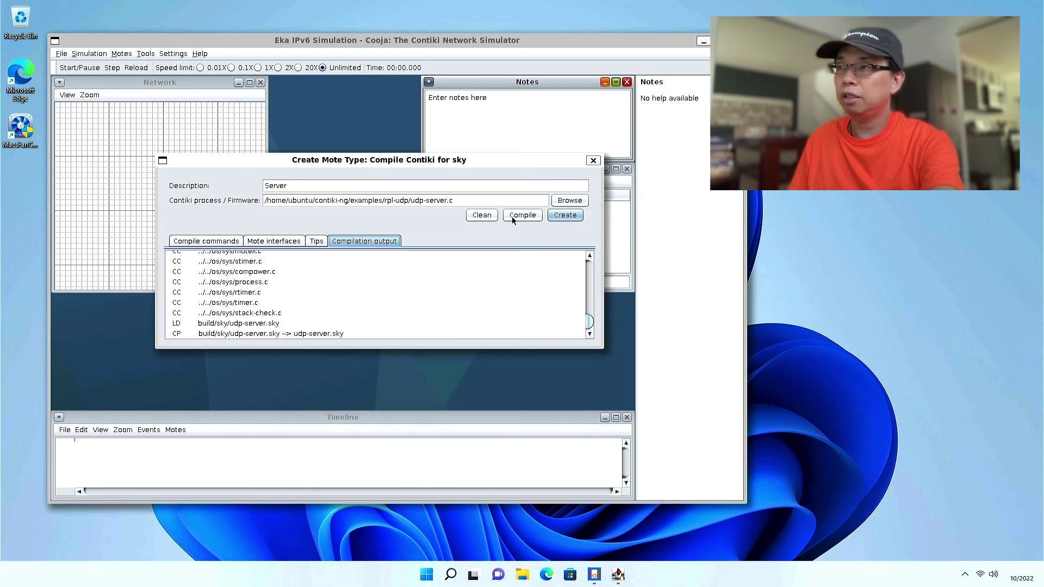
left_click(565, 215)
type("5")
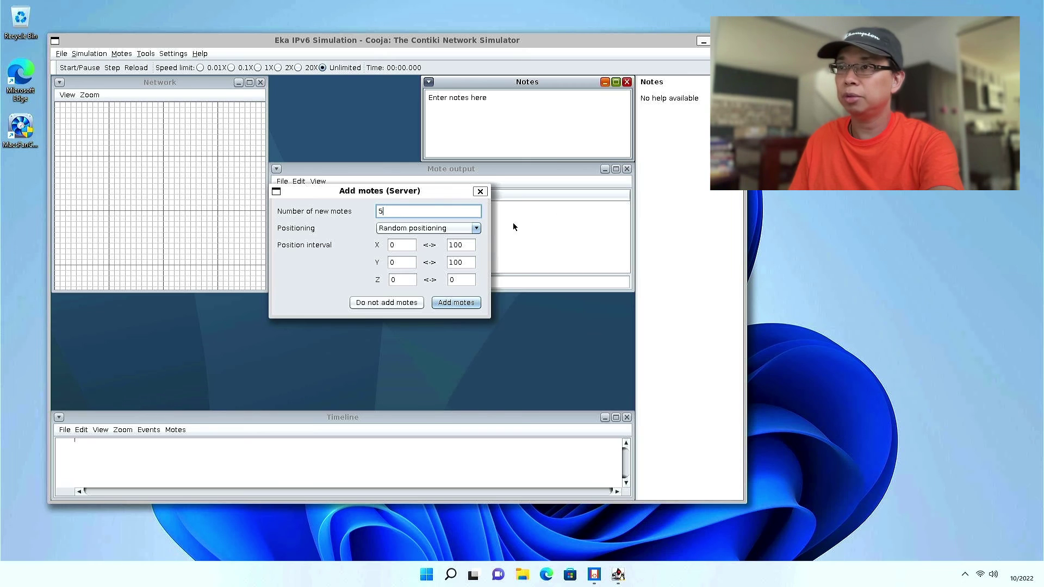
left_click(456, 302)
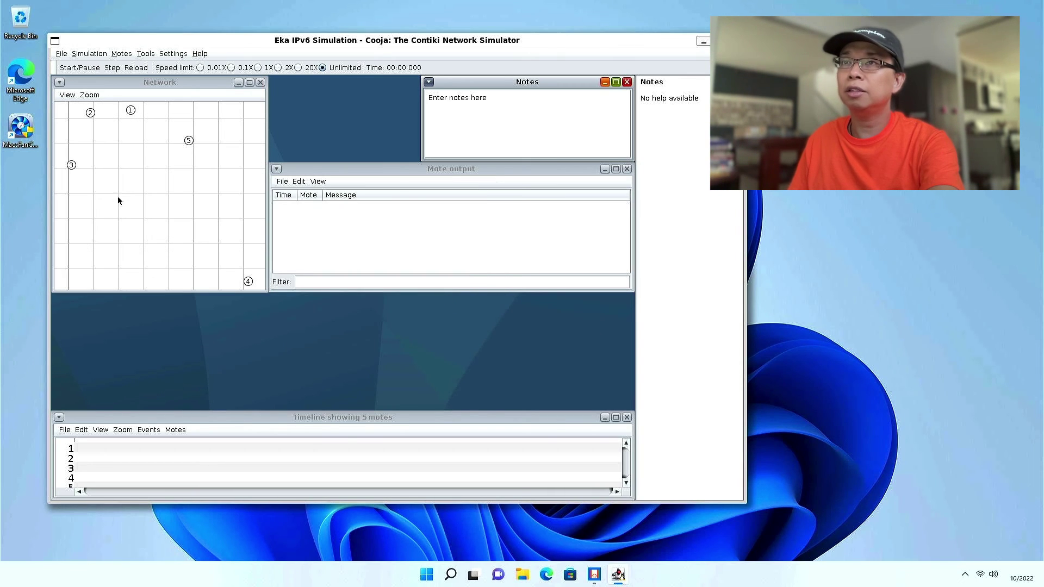
- Start a new Sky mote type described 'Client' using udp-client.c as its source
left_click(122, 54)
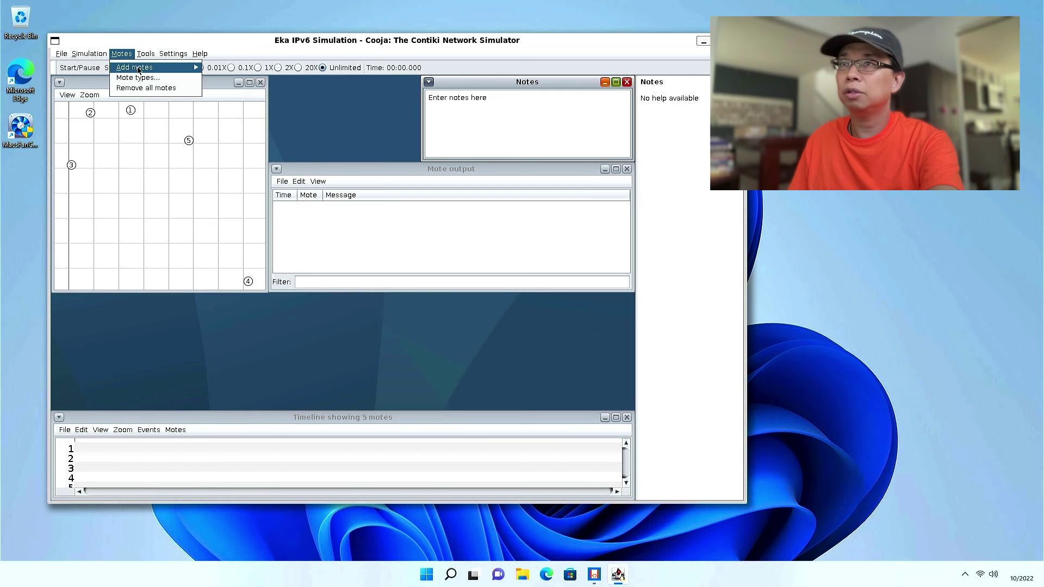
mouse_move(154, 67)
mouse_move(255, 81)
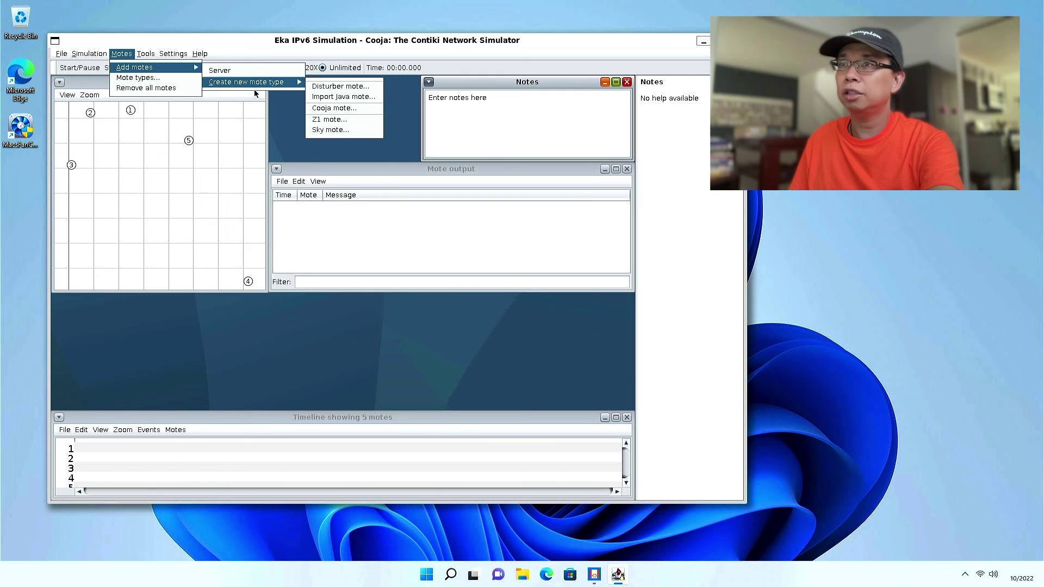
left_click(346, 131)
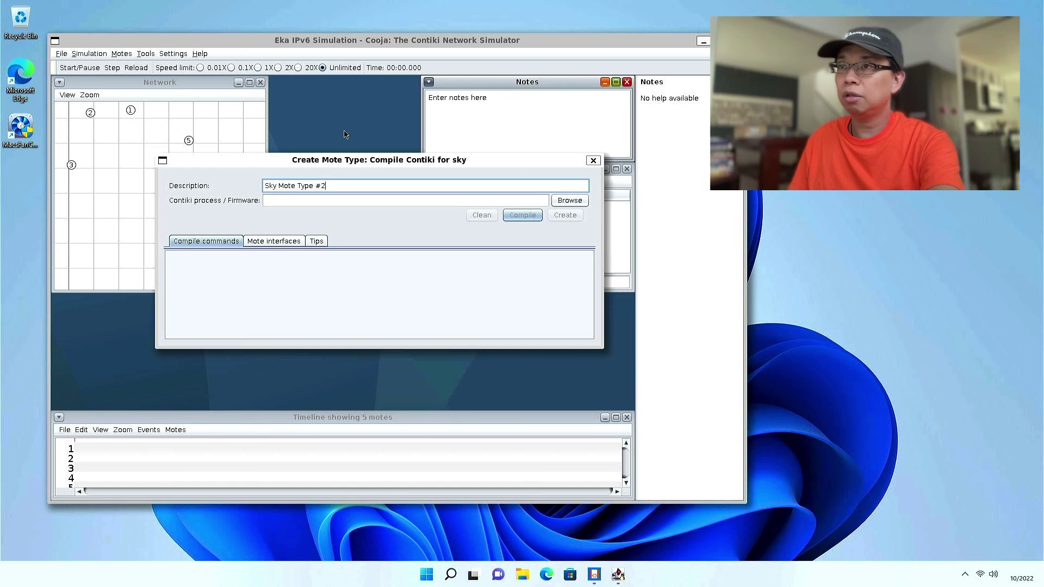
left_click_drag(333, 185, 249, 178)
type("Client")
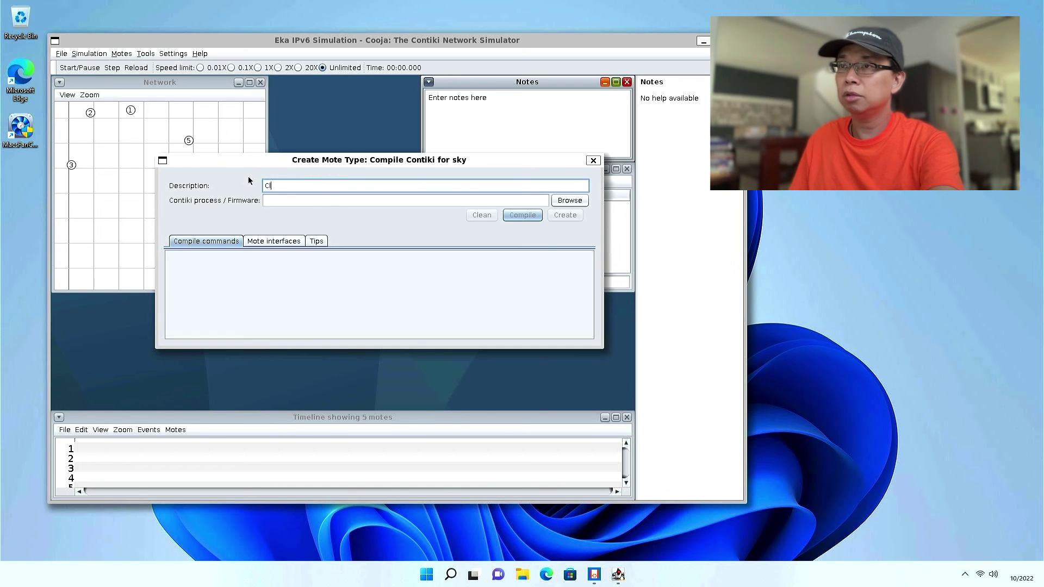
left_click(569, 200)
double_click(266, 202)
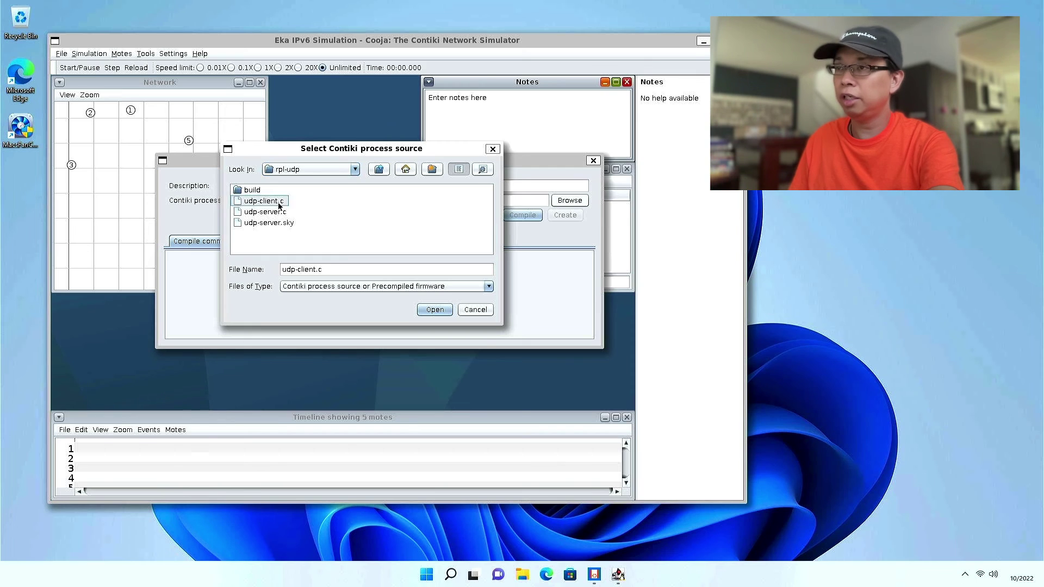
- Compile the Client firmware, create the mote type, and add 5 Client motes
left_click(522, 215)
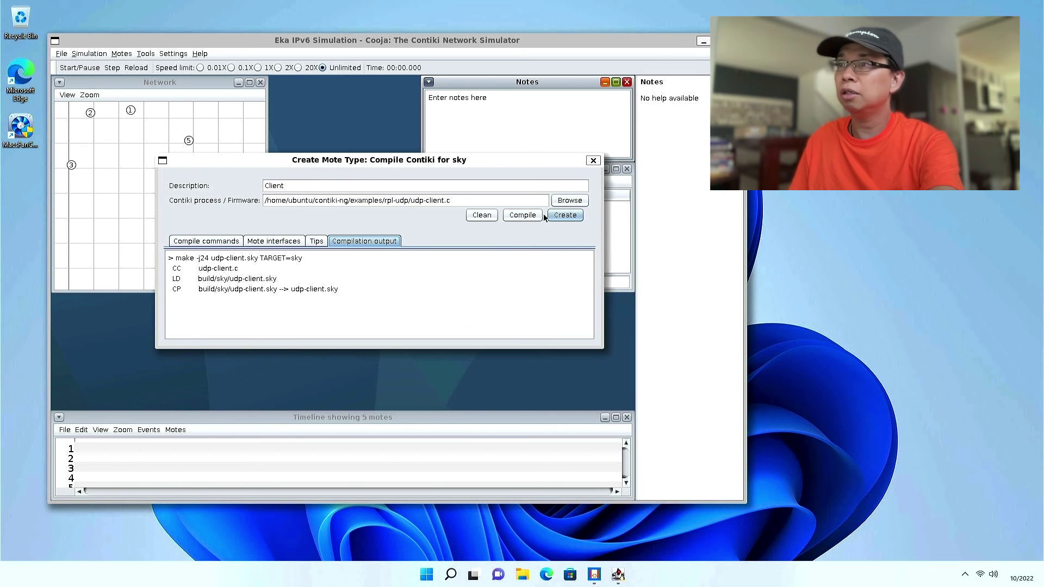
left_click(565, 216)
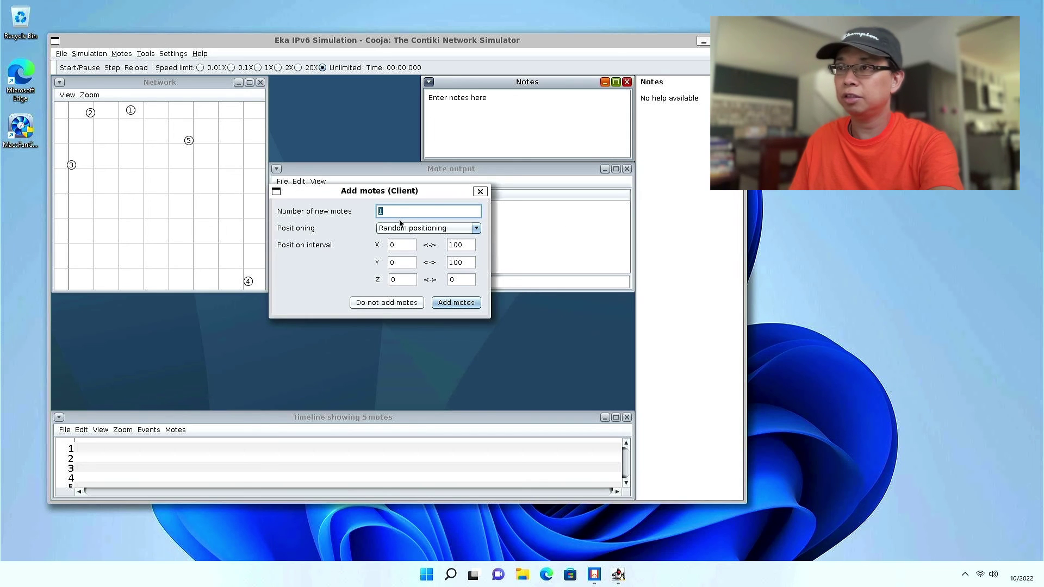
left_click(456, 303)
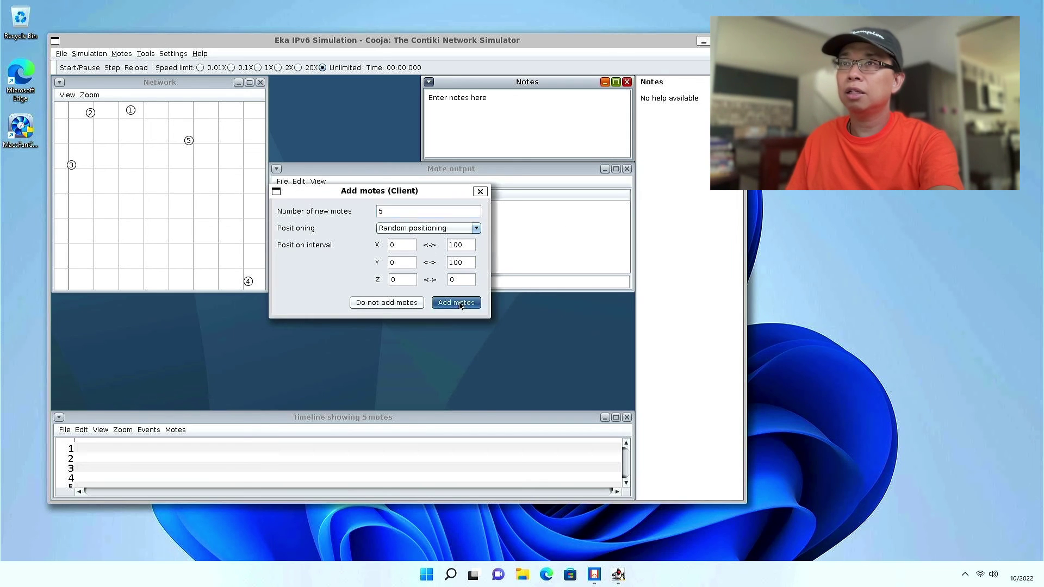
- Colour Network view motes by mote type, start the simulation, and set the 20X speed limit
left_click(71, 101)
left_click(68, 97)
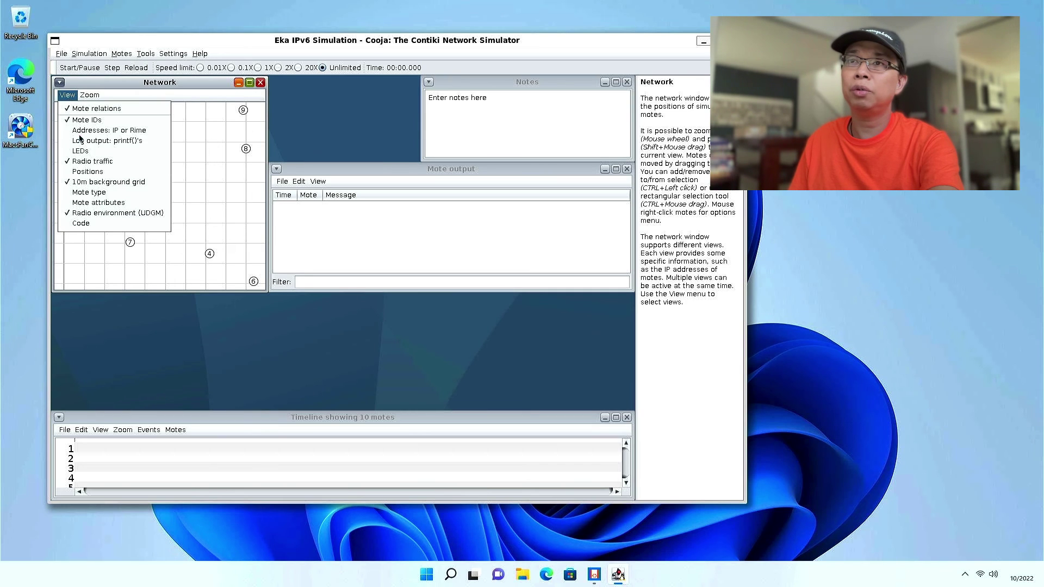
left_click(89, 193)
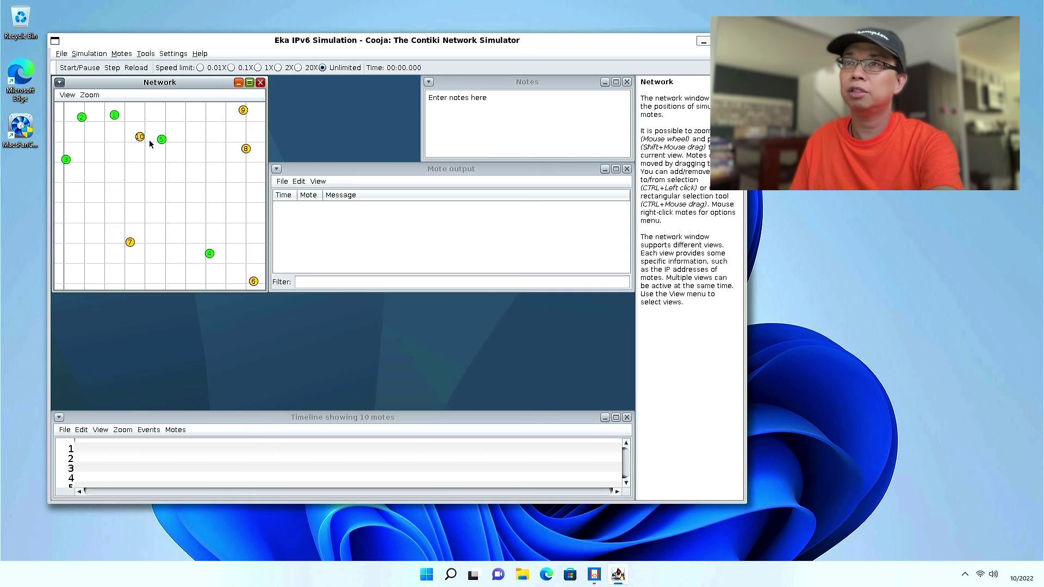
left_click(64, 68)
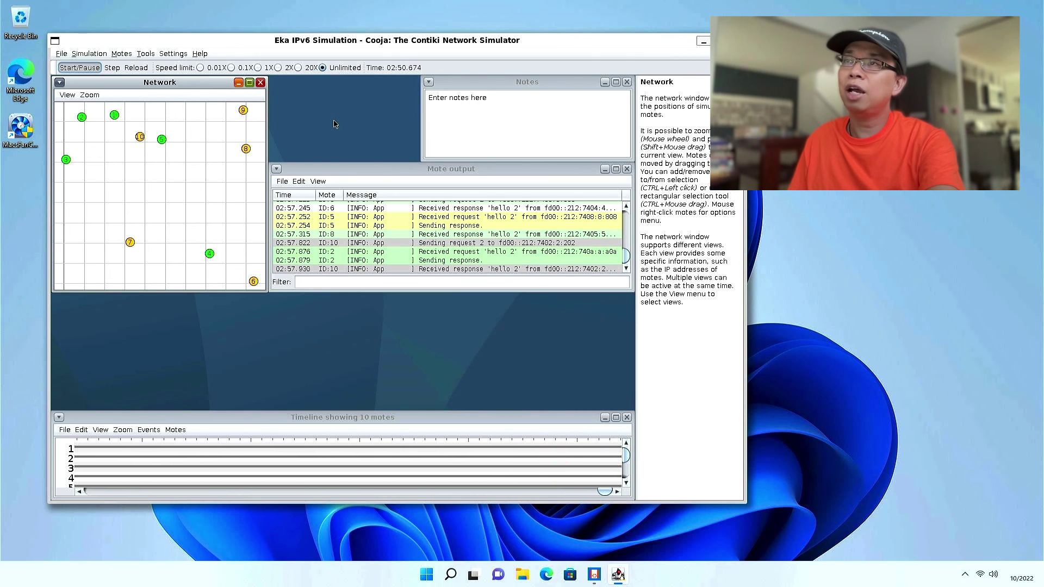
left_click(298, 67)
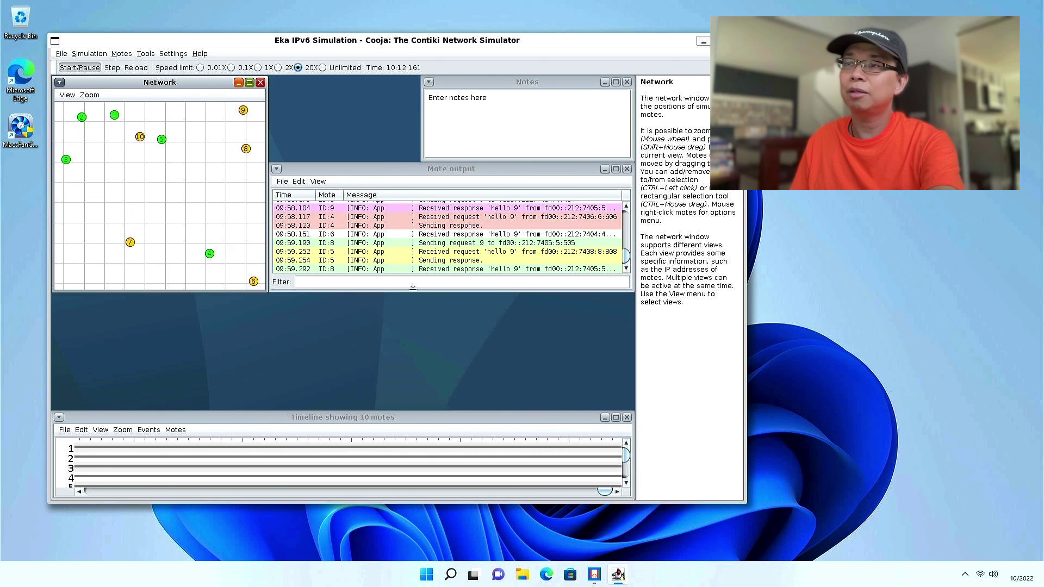
- Make the Mote output and Network windows taller and reset the viewport to show all motes
left_click_drag(413, 292, 423, 406)
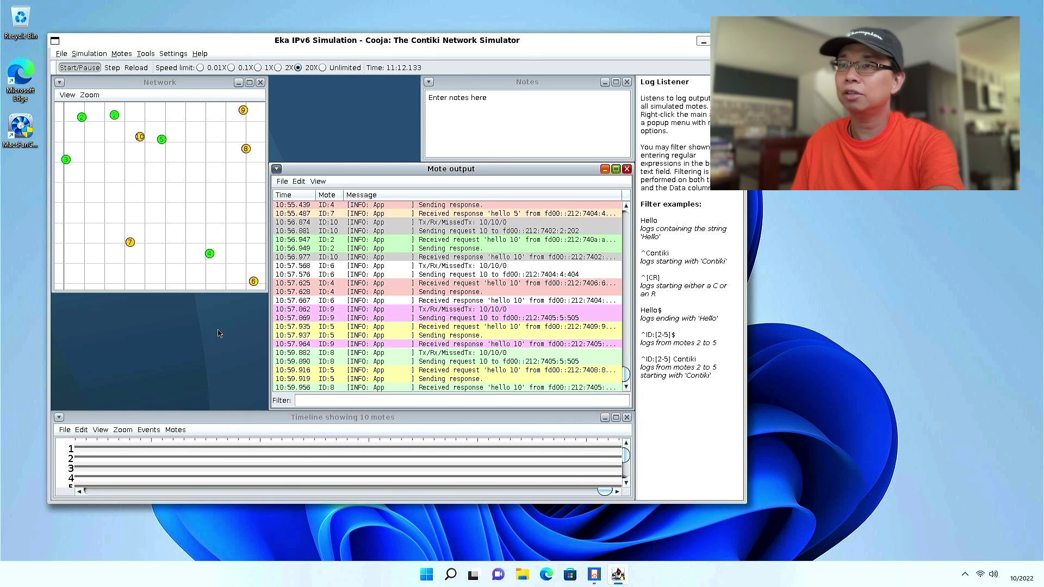
left_click_drag(193, 289, 192, 411)
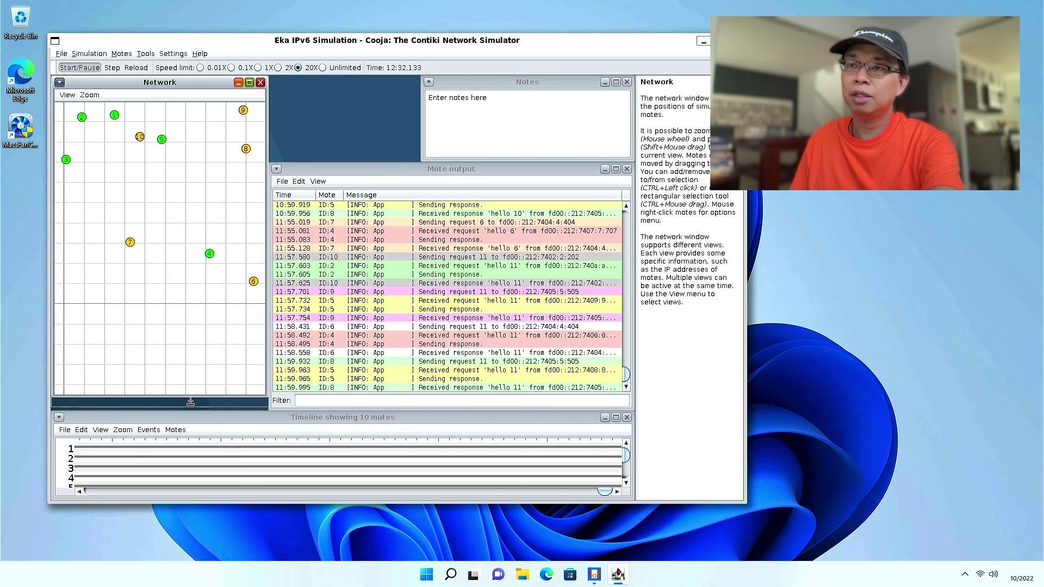
left_click_drag(190, 404, 190, 408)
left_click(90, 94)
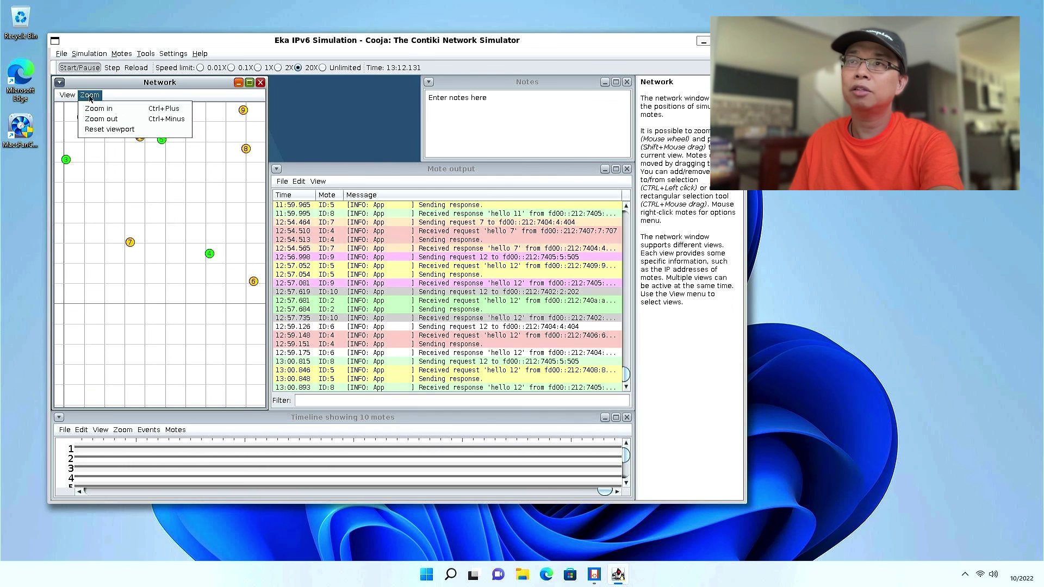
left_click(101, 130)
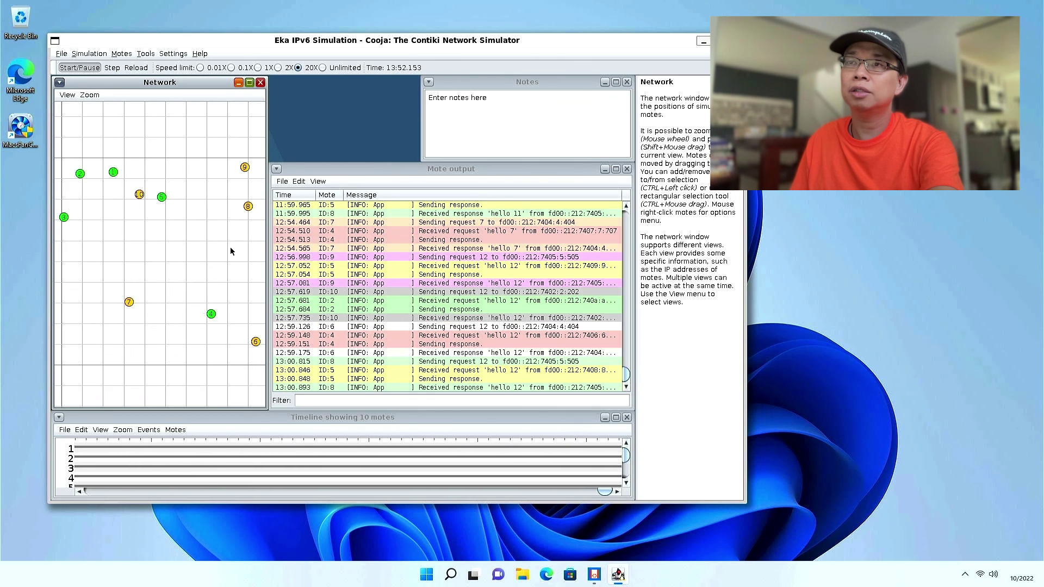
- Select mote 7 to view its radio range, then move mote 10 lower and mote 4 up-left
left_click(129, 306)
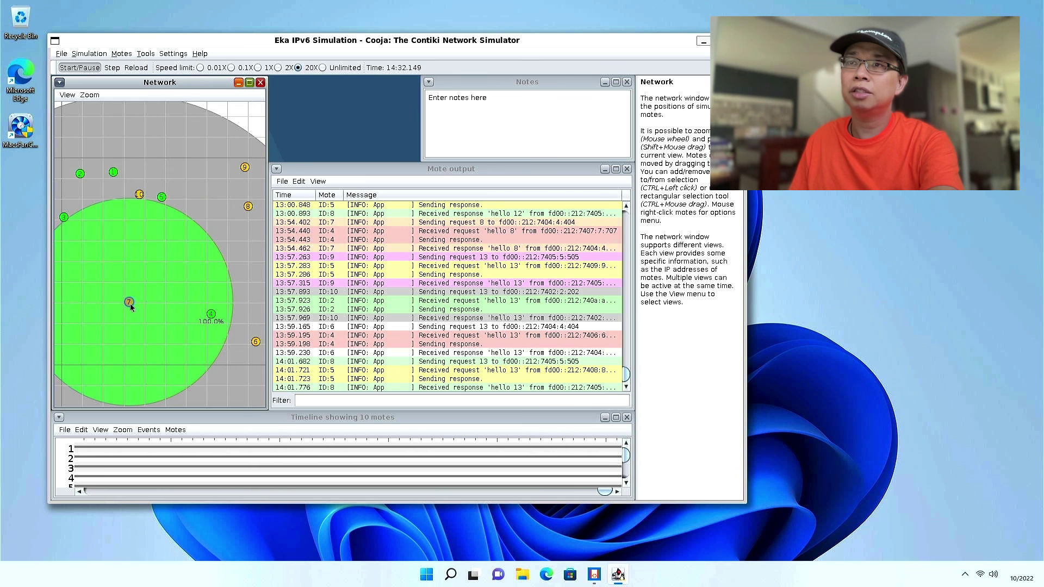
left_click_drag(139, 194, 131, 243)
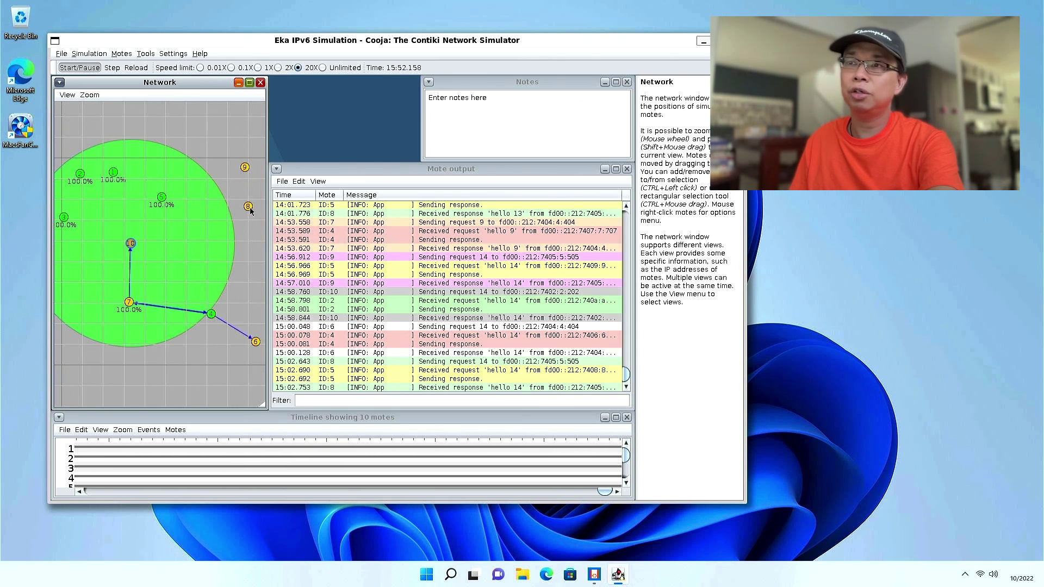
left_click_drag(212, 316, 197, 296)
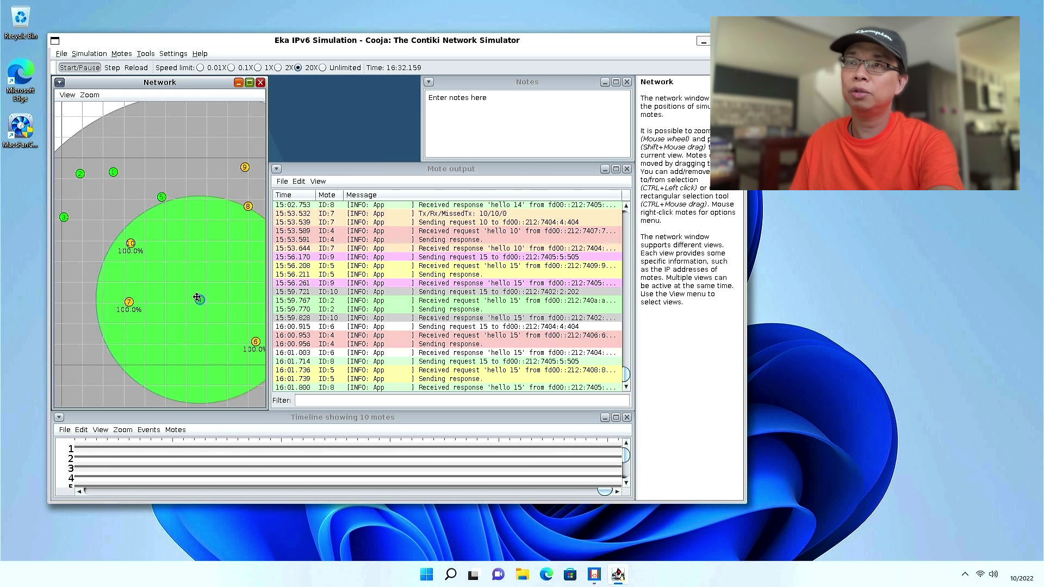